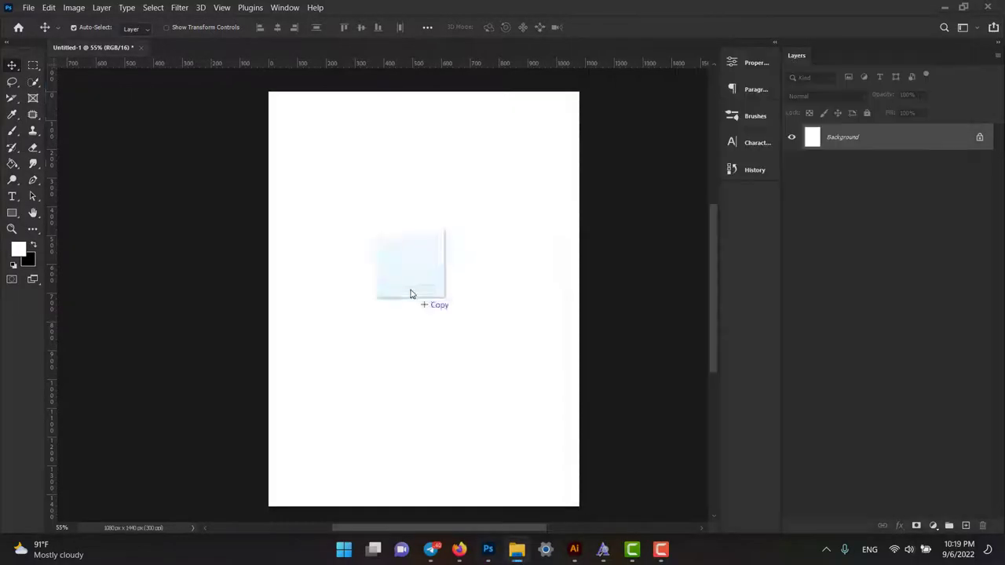
Place the burger photo on the blank poster and Quick-Select the whole burger
left_click_drag(919, 280, 410, 291)
key("Return")
key("w")
mouse_move(428, 206)
left_mouse_down()
mouse_move(543, 241)
mouse_move(559, 375)
mouse_move(330, 338)
left_mouse_up()
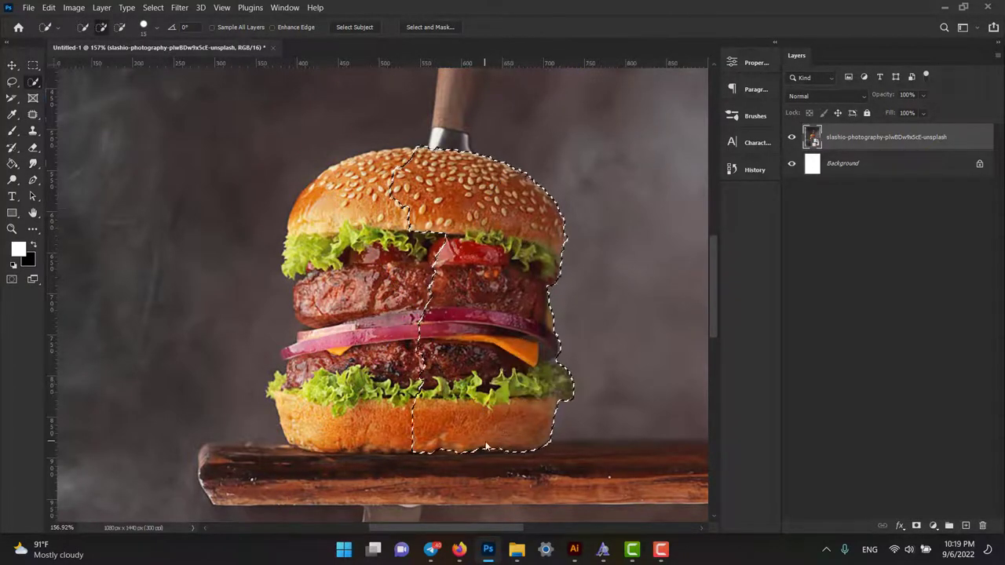
left_click_drag(281, 382, 318, 190)
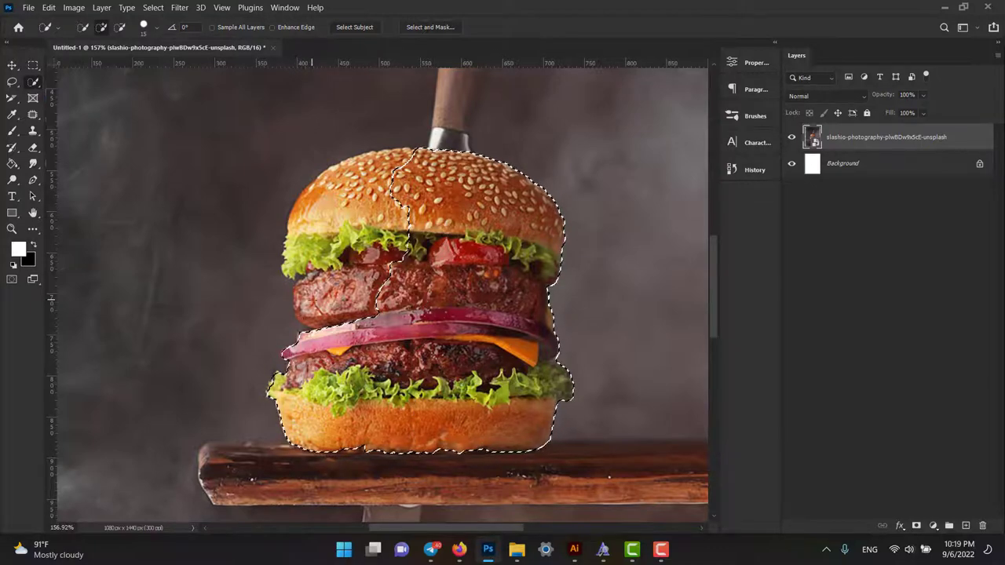
Open the Select and Mask workspace to refine the burger selection's edges
scroll(320, 191, "up", 3)
scroll(322, 236, "down", 2)
scroll(322, 236, "down", 1)
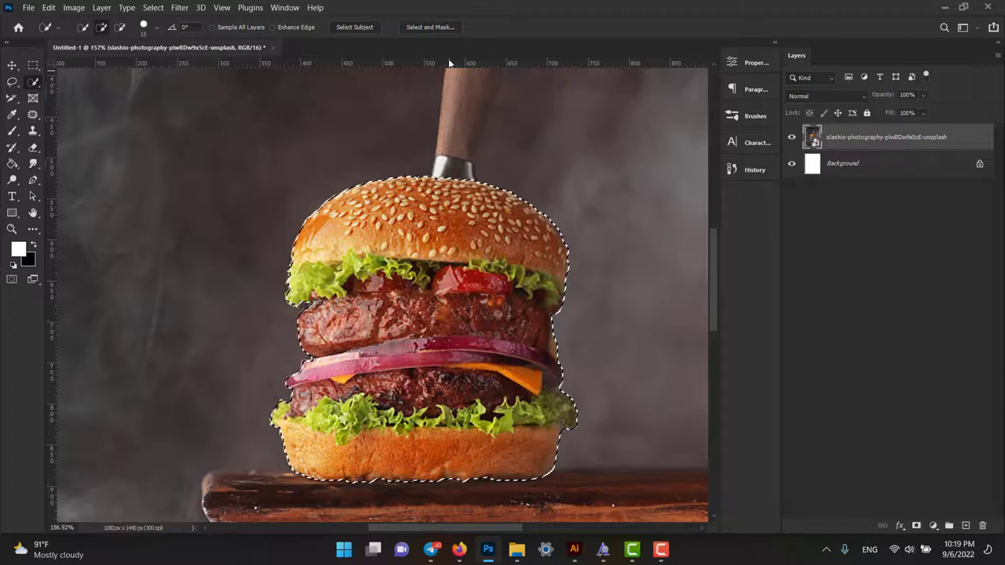
left_click(432, 27)
scroll(669, 286, "up", 3)
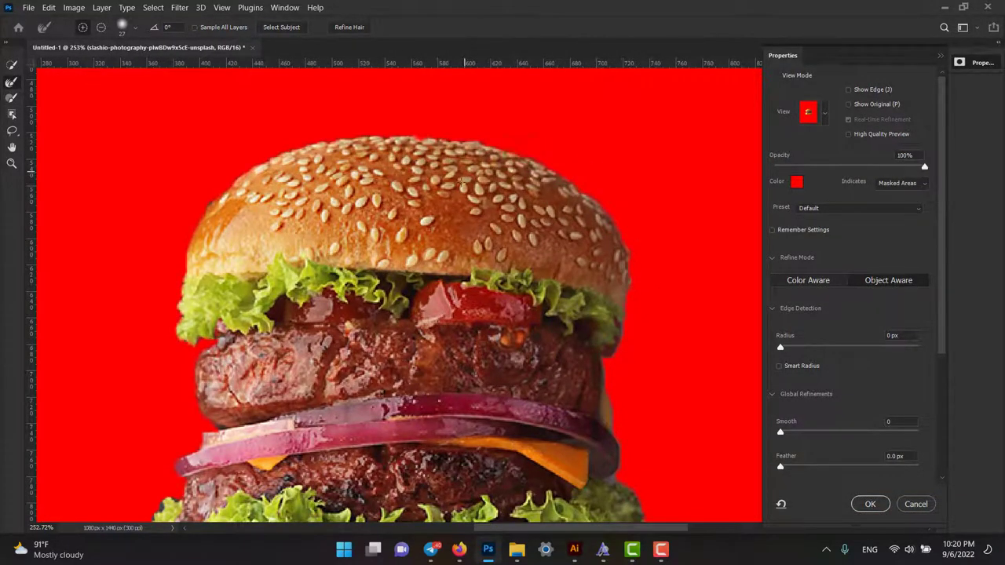
Refine the selection with Decontaminate Colors, output as a new layer with layer mask
key("ctrl+0")
scroll(816, 462, "down", 5)
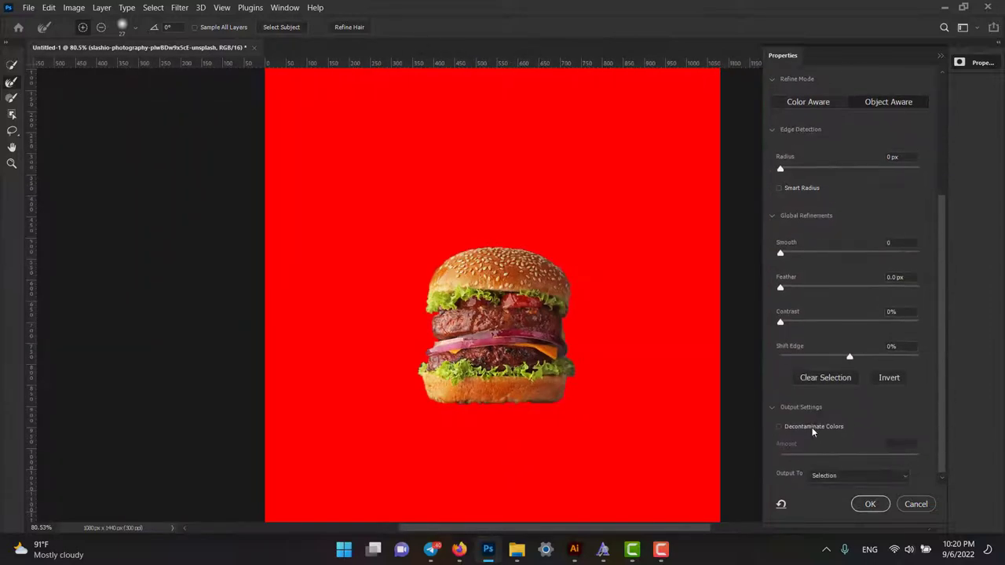
left_click(811, 427)
scroll(503, 314, "up", 3)
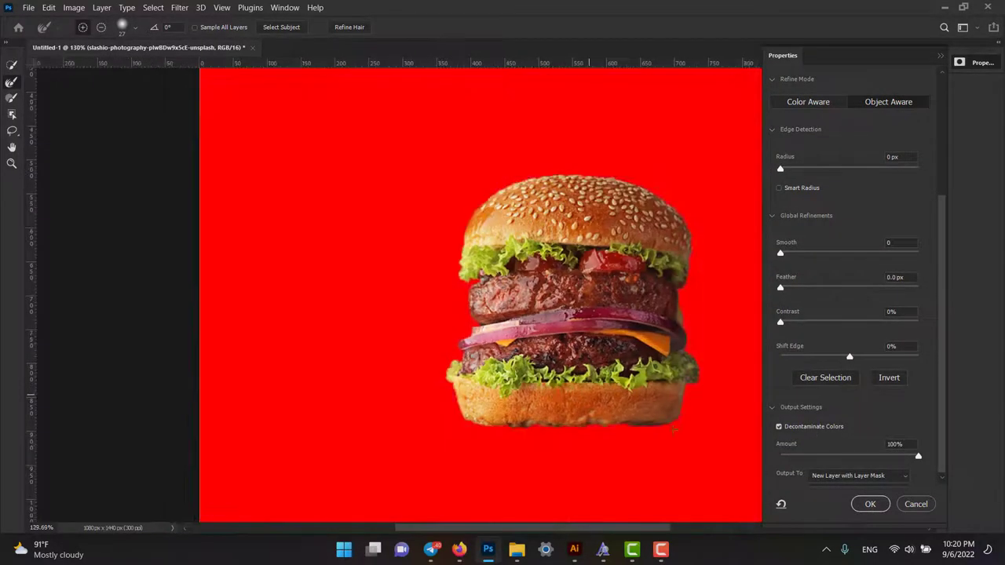
left_click_drag(604, 529, 651, 529)
left_click(868, 504)
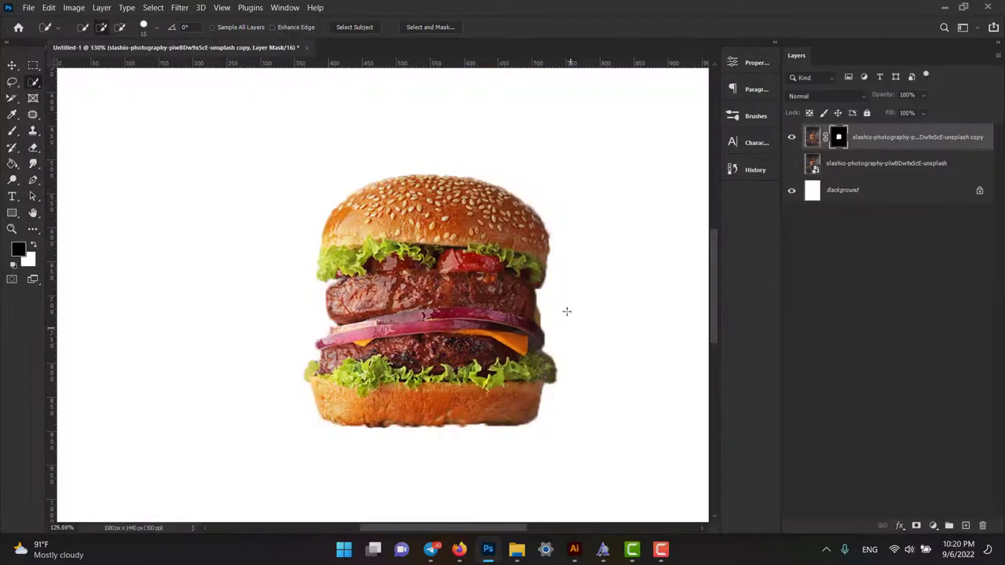
Hide the white Background layer and enlarge the cut-out burger to about 114%
key("ctrl+0")
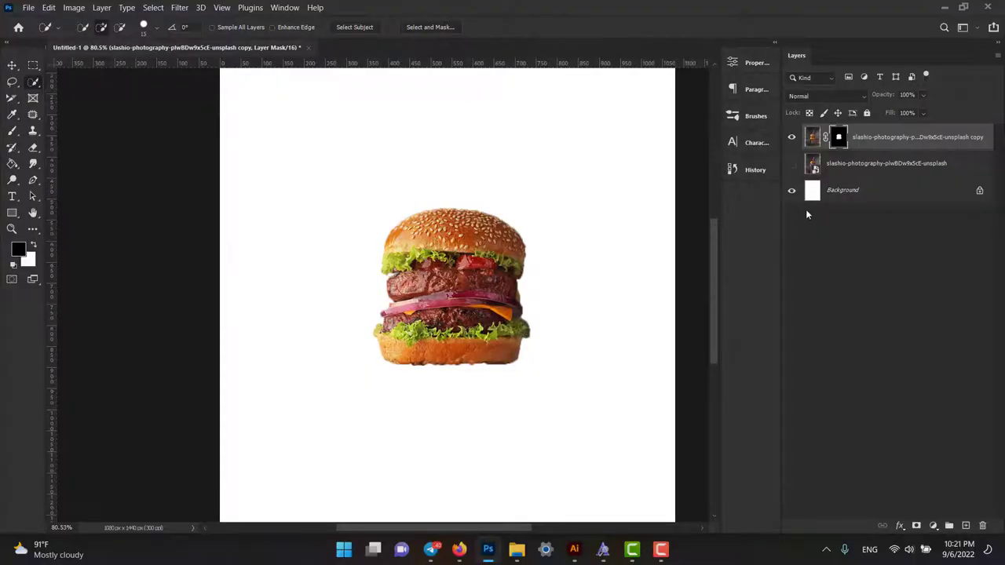
left_click(791, 189)
key("ctrl+minus")
key("v")
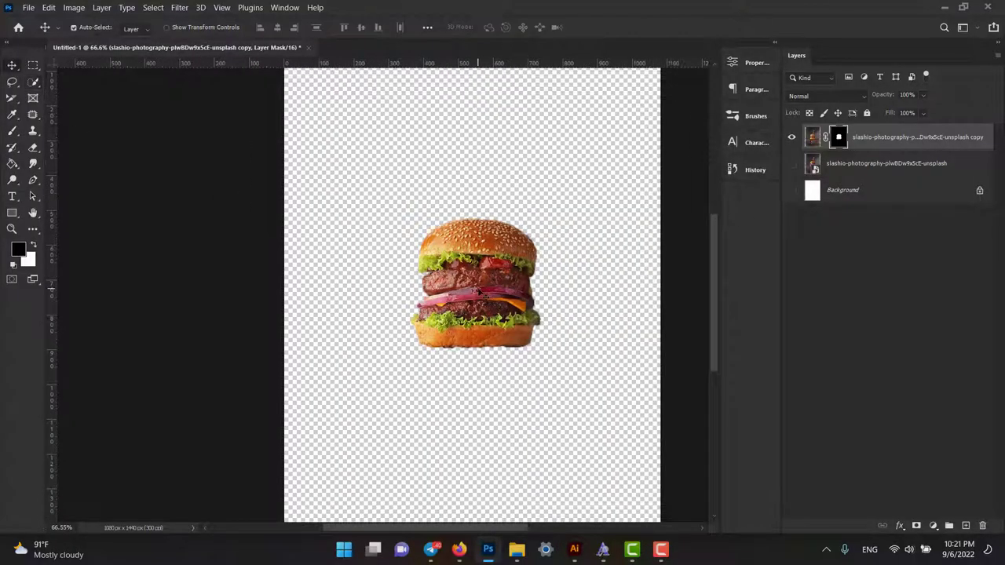
key("ctrl+t")
left_click_drag(646, 287, 694, 288)
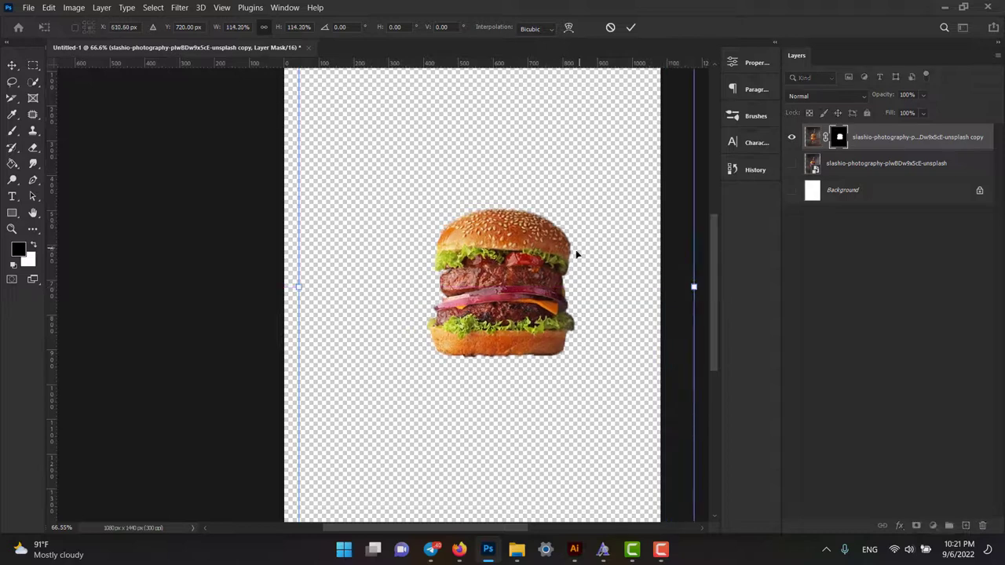
key("Return")
Apply the burger's layer mask and enlarge the burger to about 173%
right_click(839, 136)
left_click(877, 174)
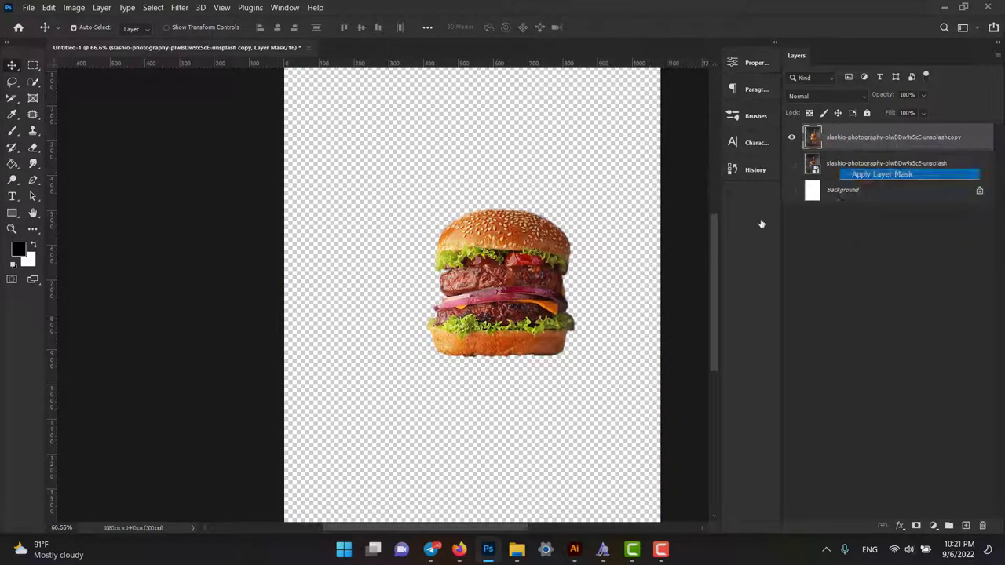
key("ctrl+t")
left_click_drag(425, 282, 309, 282)
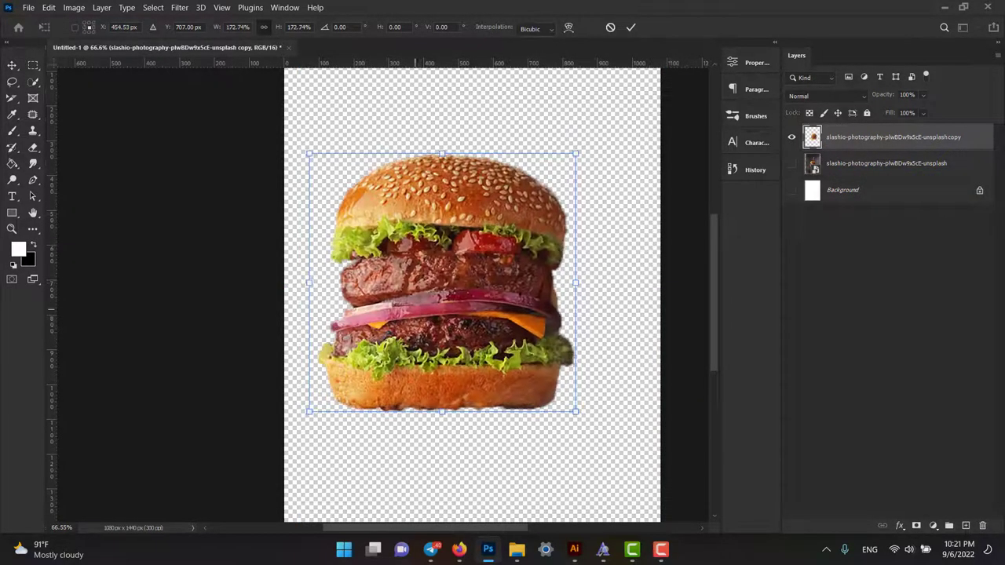
left_click_drag(576, 283, 541, 333)
key("Return")
key("ctrl+0")
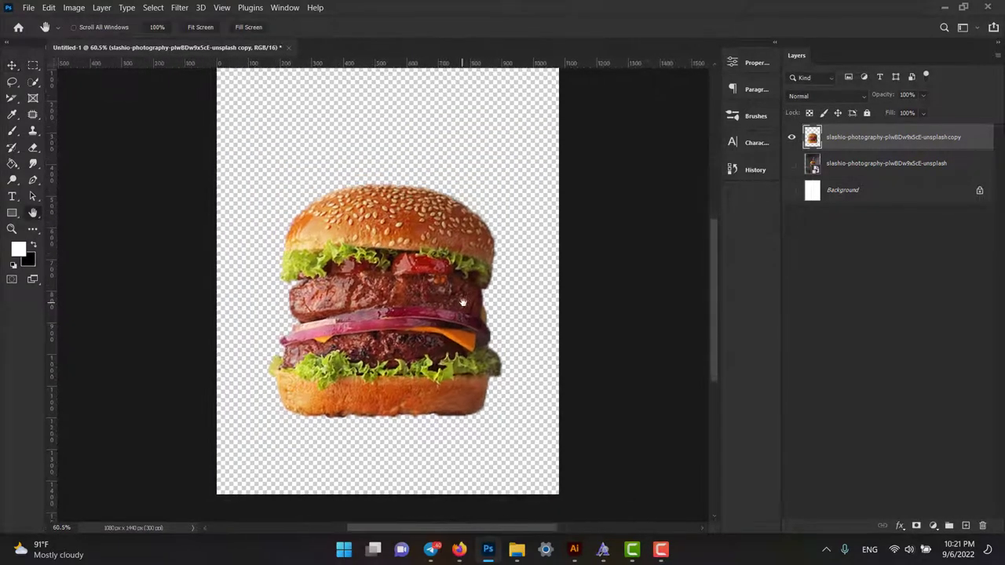
scroll(463, 303, "down", 3)
Place the dark texture image, rotated a quarter turn and stretched to fill the poster
left_click(517, 549)
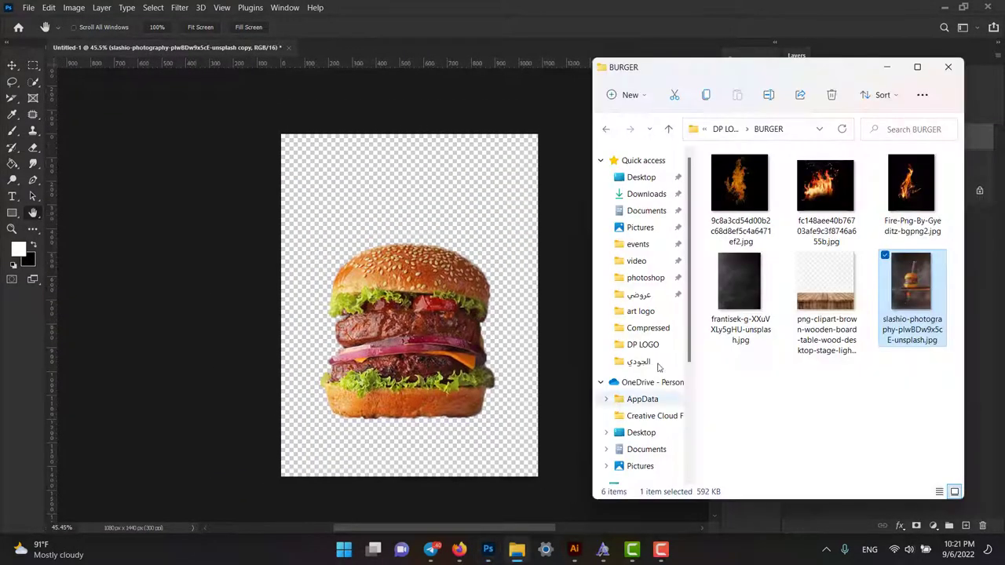
left_click_drag(735, 280, 407, 241)
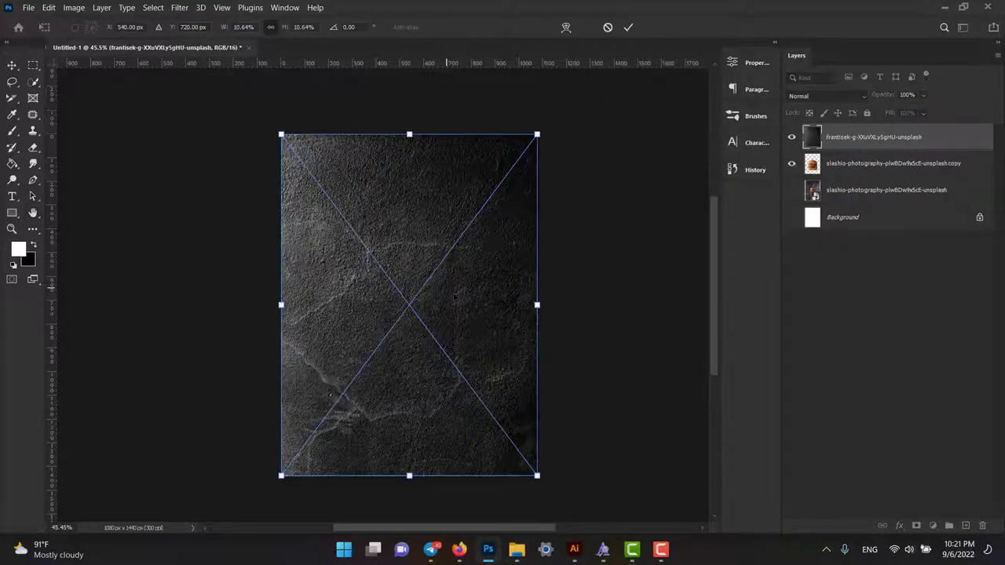
mouse_move(547, 301)
left_mouse_down()
mouse_move(419, 189)
mouse_move(430, 182)
mouse_move(414, 124)
left_mouse_up()
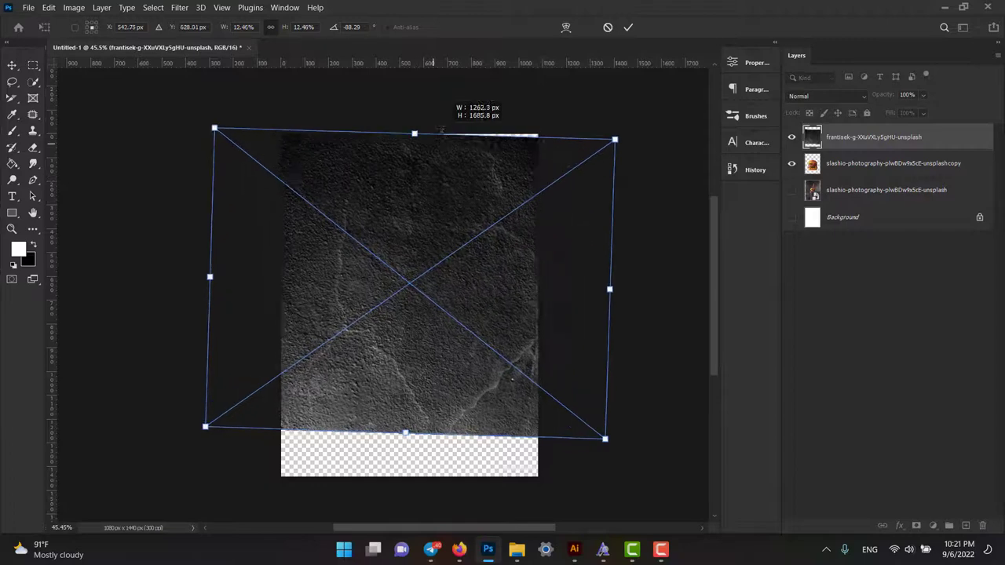
left_click_drag(403, 432, 406, 491)
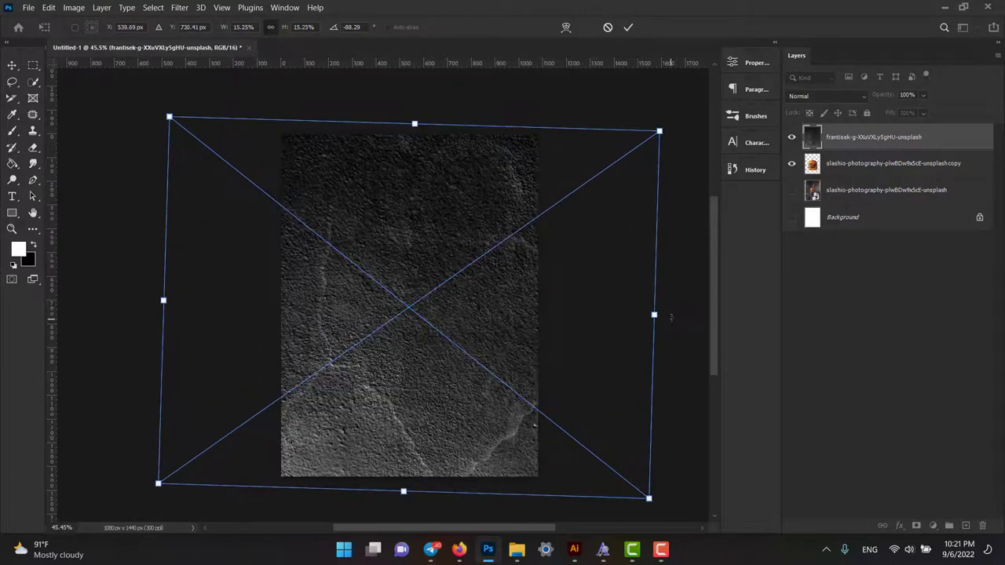
left_click_drag(670, 317, 667, 314)
key("Return")
Move the texture layer below the burger and nudge the burger slightly
left_click_drag(873, 137, 927, 174)
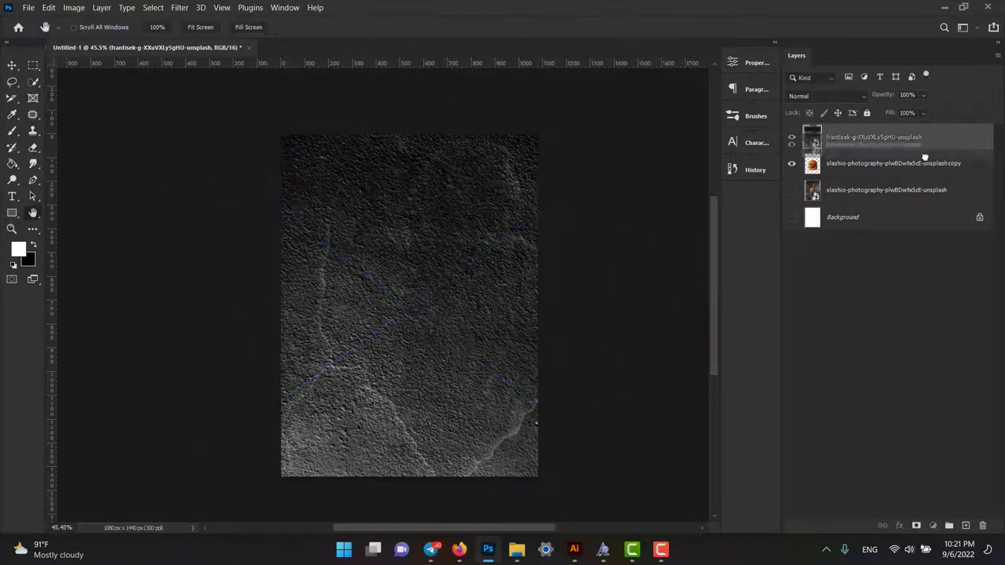
key("h")
key("v")
left_click_drag(452, 383, 451, 371)
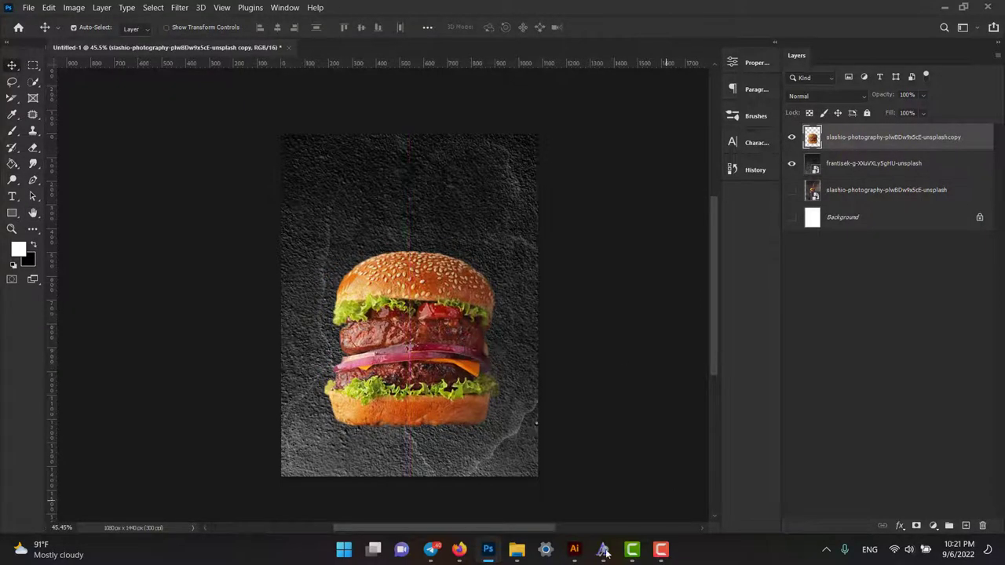
Place the wooden table image, rasterize it, and delete the white area above the tabletop
left_click(516, 550)
left_click_drag(789, 463, 466, 330)
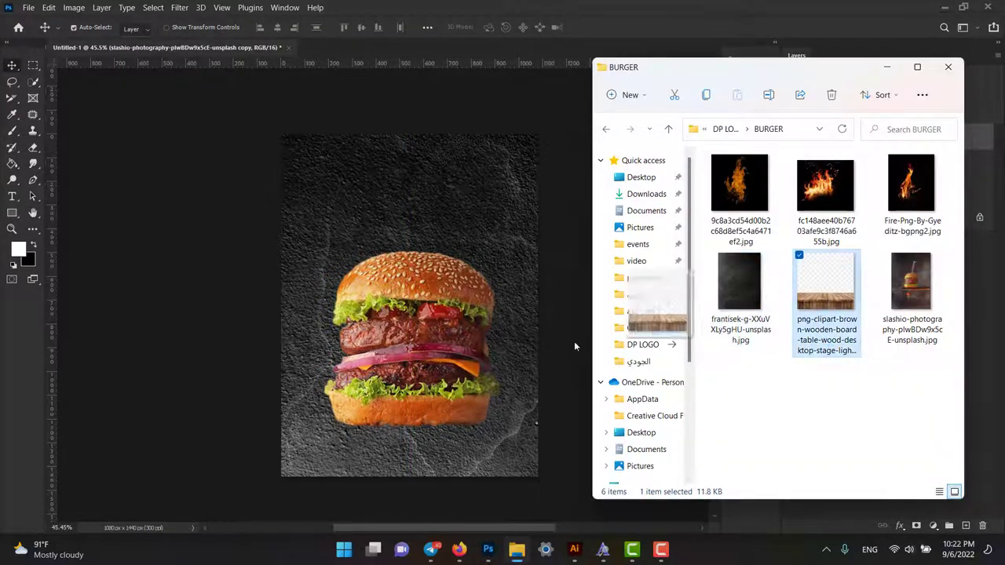
key("Return")
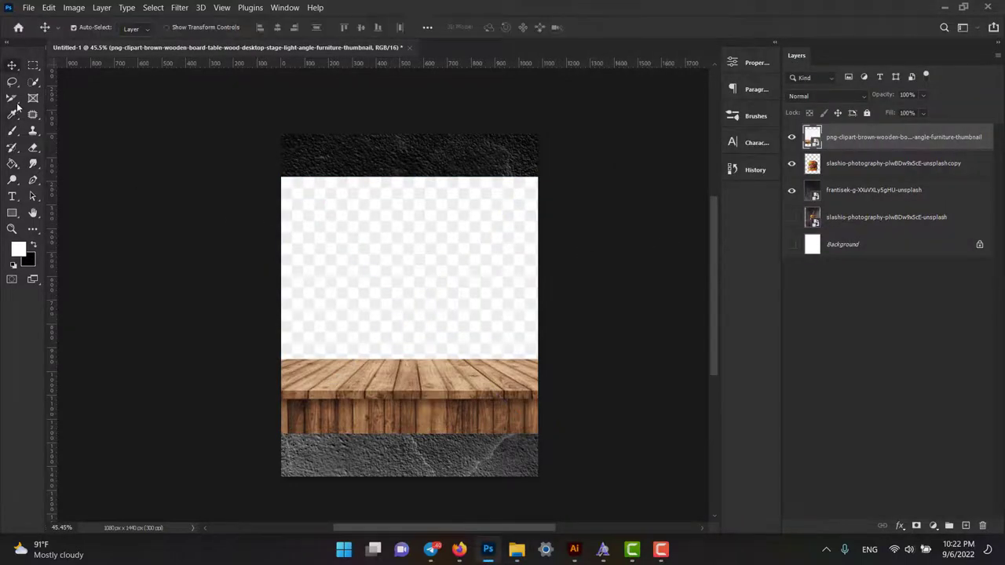
left_click(33, 65)
left_click_drag(259, 157, 608, 360)
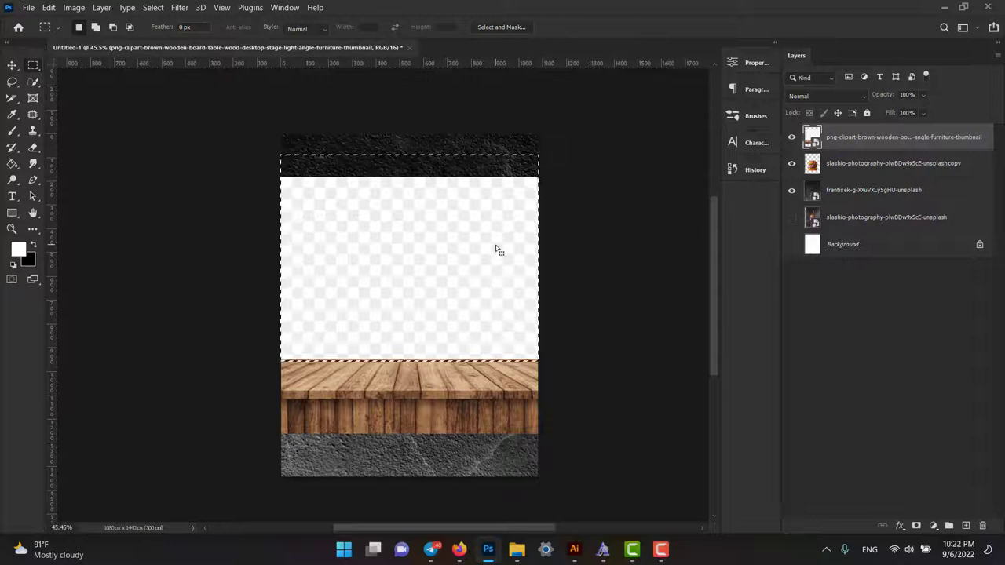
key("Delete")
left_click(510, 214)
right_click(858, 137)
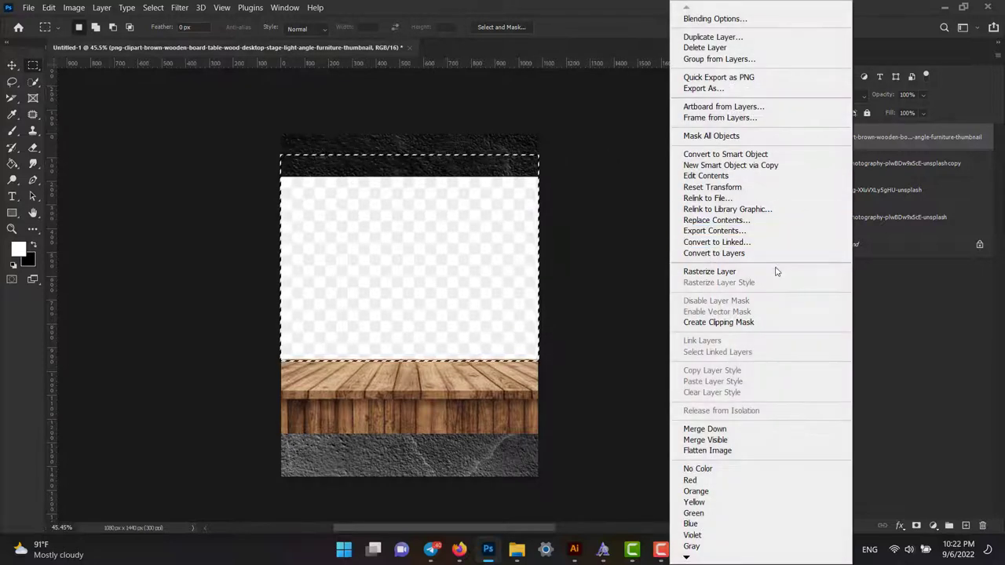
left_click(774, 271)
key("Delete")
key("ctrl+d")
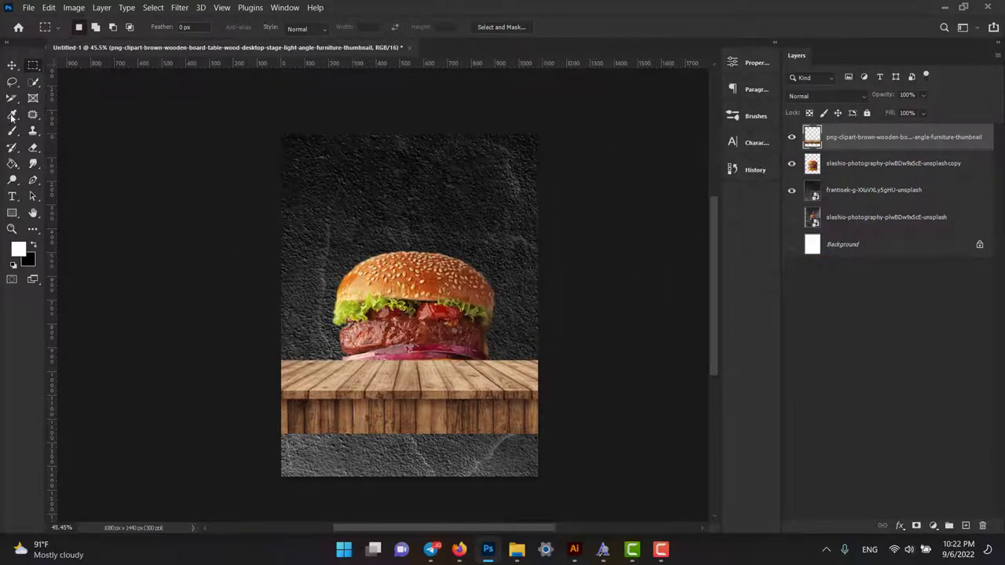
Move the wooden table to the poster bottom with the burger layer above, resting on it
key("v")
left_click_drag(522, 428, 507, 489)
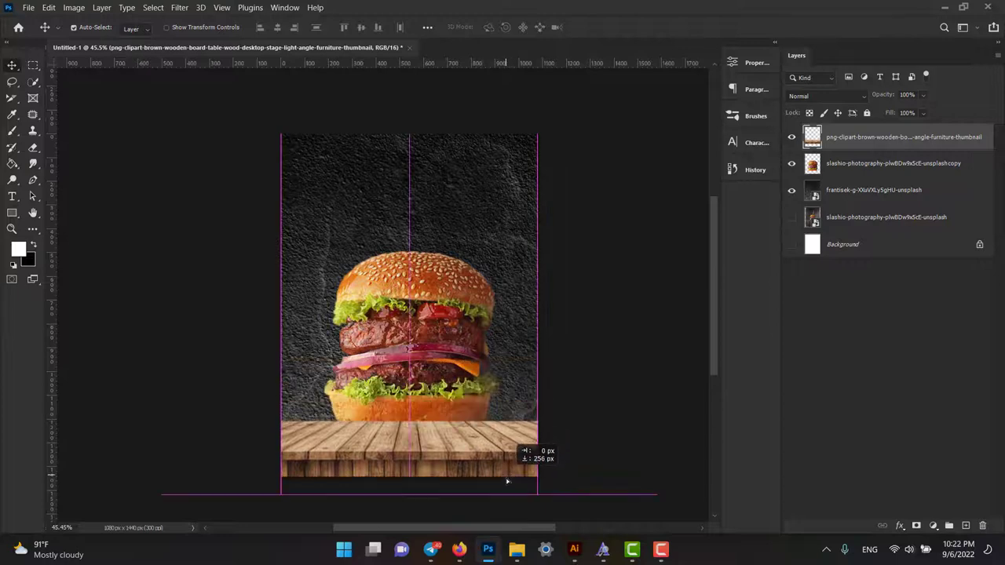
left_click_drag(448, 405, 448, 429)
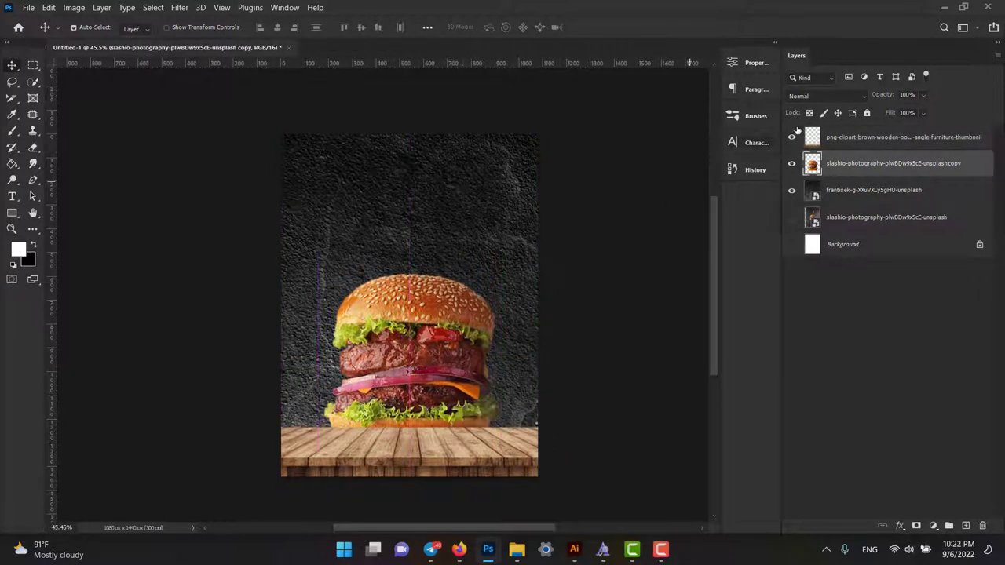
left_click_drag(855, 137, 856, 134)
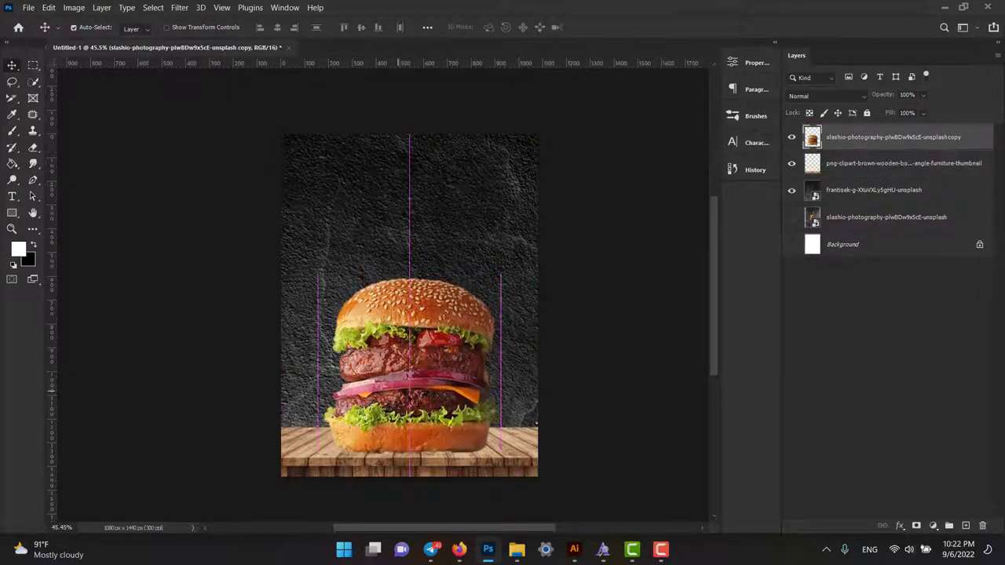
left_click_drag(404, 395, 408, 400)
left_click_drag(518, 451, 521, 455)
left_click_drag(448, 405, 448, 408)
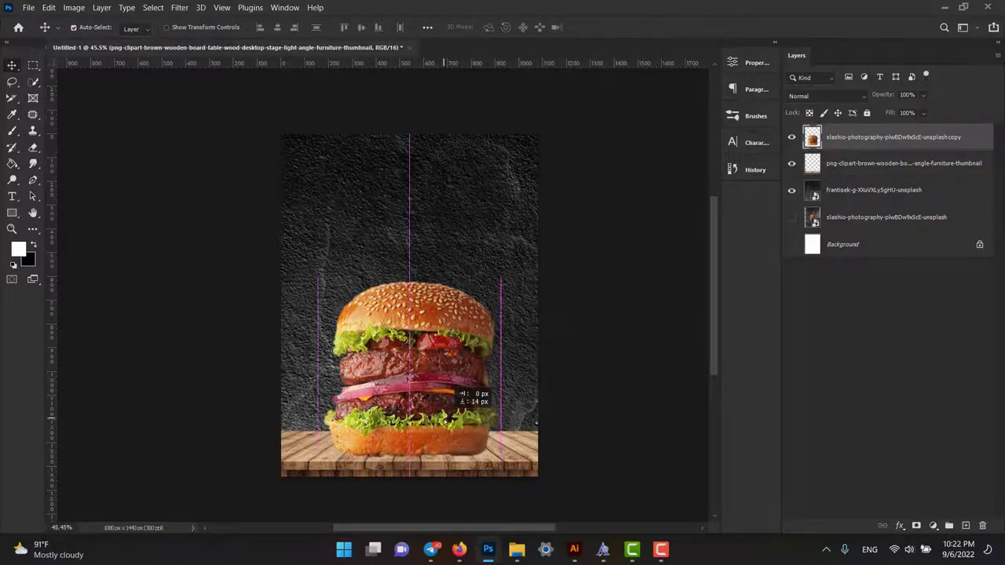
Enlarge the burger to about 903 × 874 px
key("ctrl+t")
left_click_drag(414, 282, 409, 245)
key("Return")
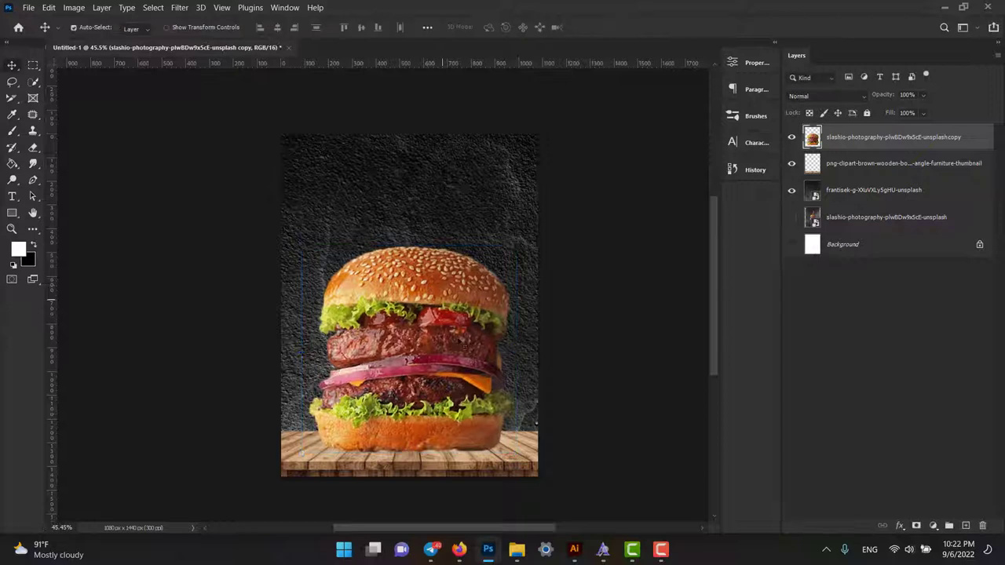
Try a rectangular selection on the table's bottom strip, clear it, and select the wooden-board layer
left_click(33, 65)
left_click_drag(527, 476, 284, 451)
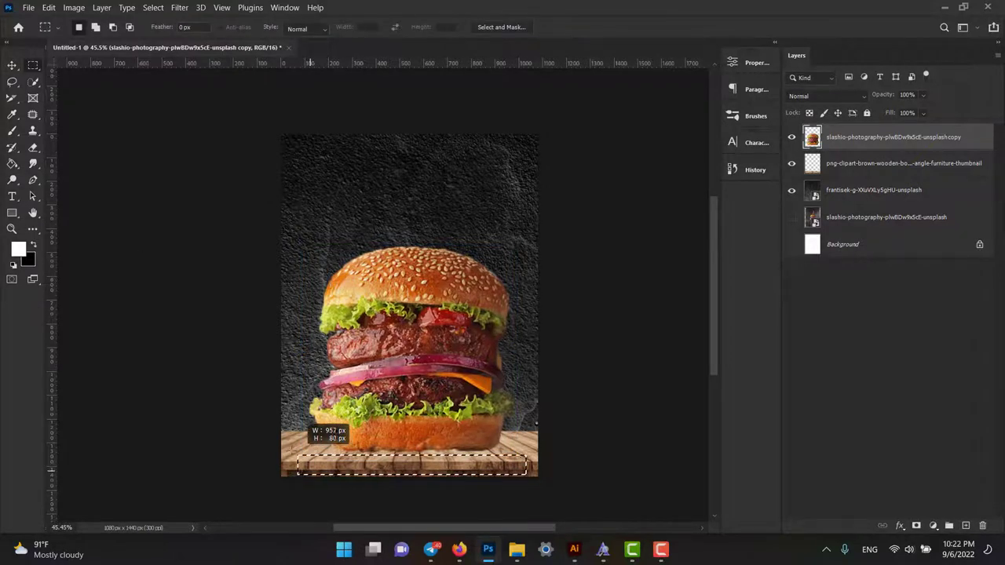
left_click(516, 486)
left_click(13, 65)
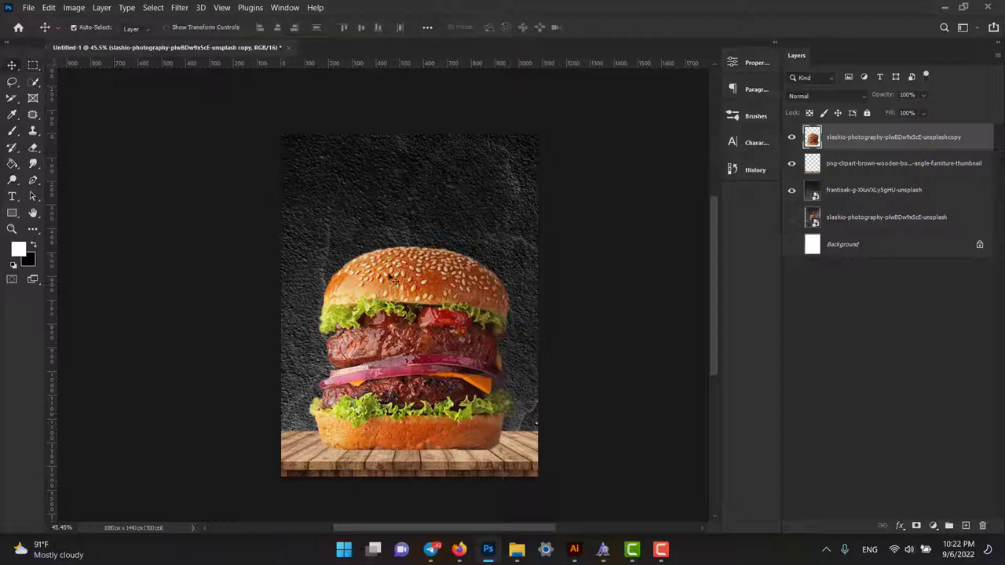
left_click(533, 464)
Clip a Black & White adjustment with Reds at -80 to the wooden-board layer
left_click(933, 525)
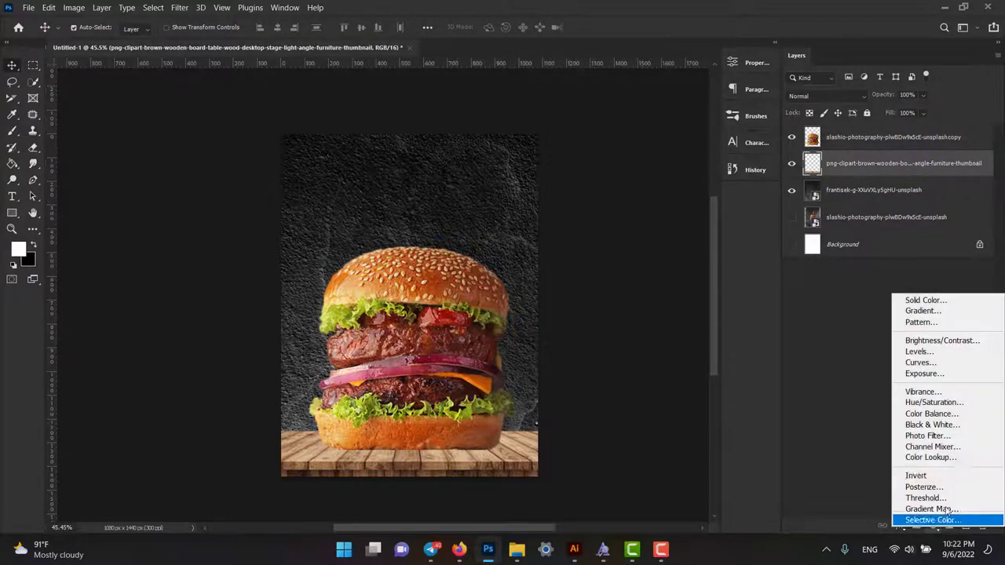
left_click(952, 423)
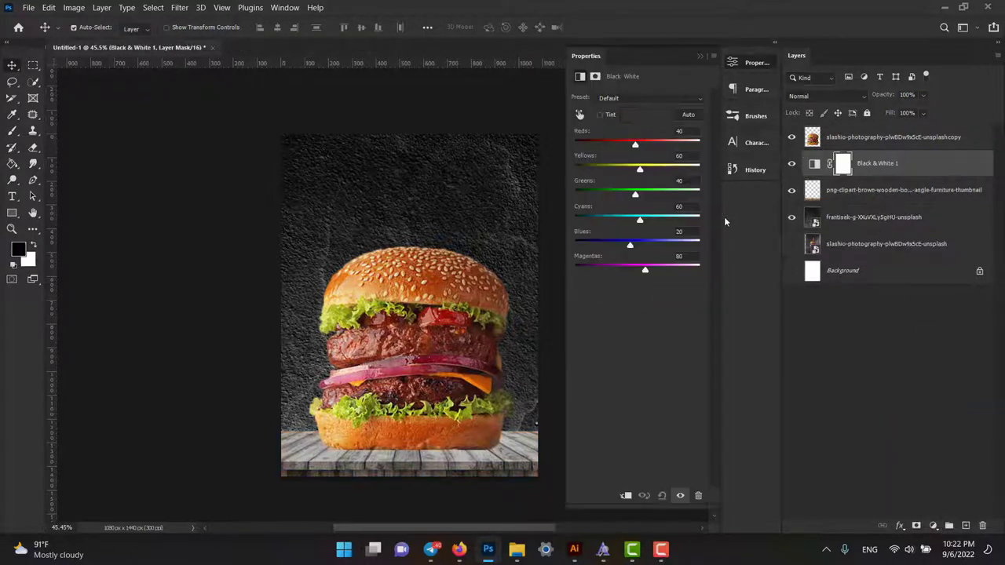
left_click_drag(635, 147, 605, 147)
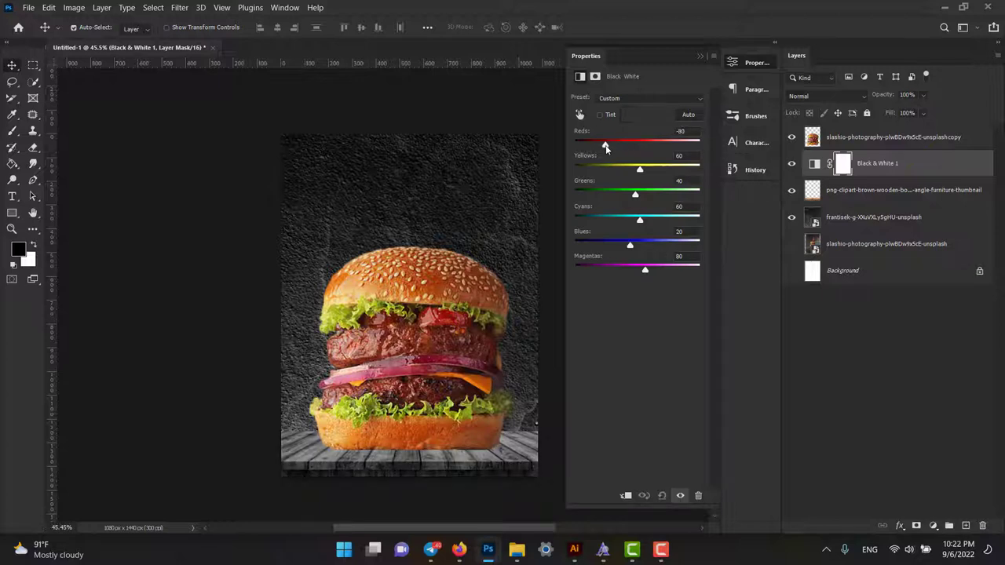
left_click(625, 495)
left_click(699, 56)
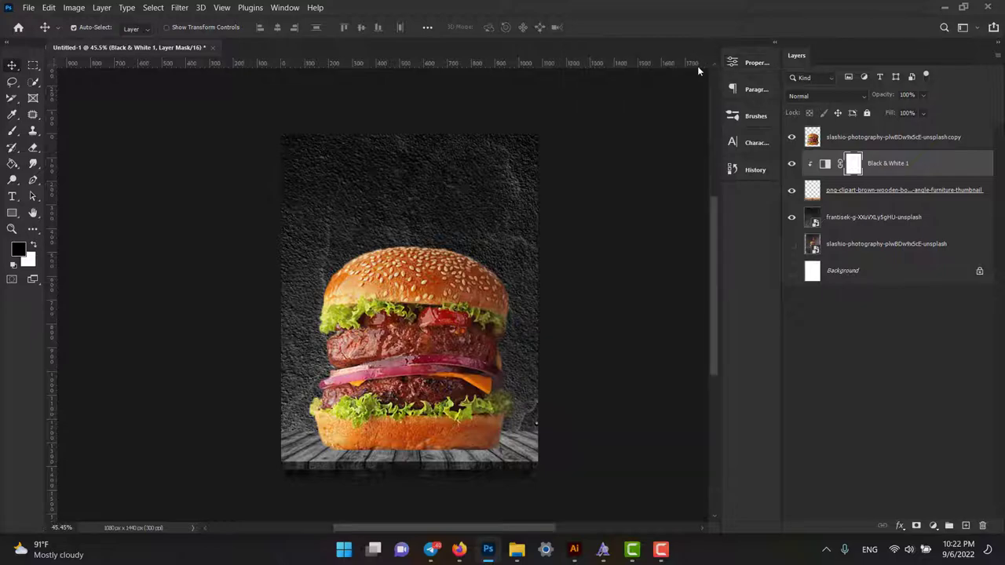
left_click(893, 163, "ctrl")
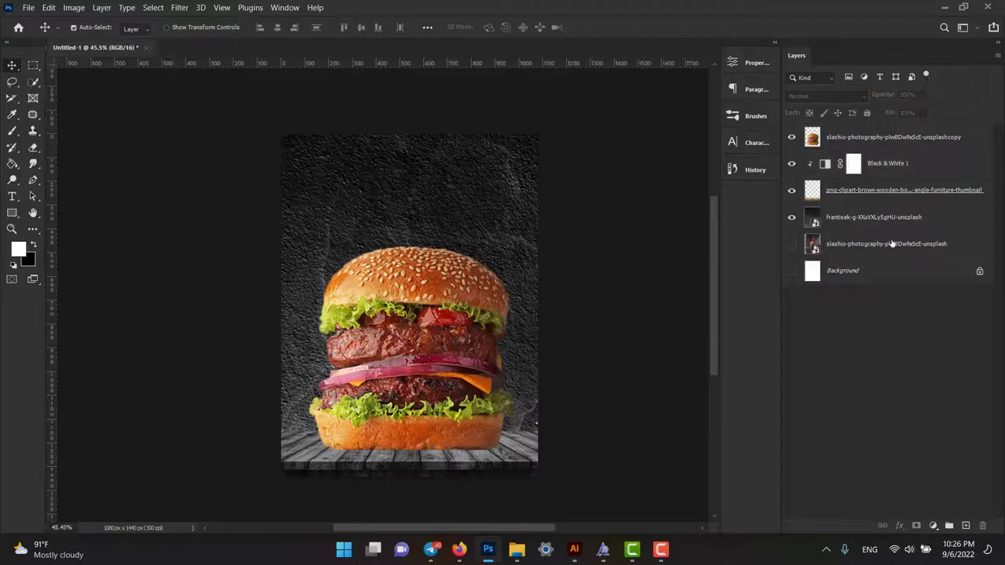
left_click(861, 145)
left_click(853, 163)
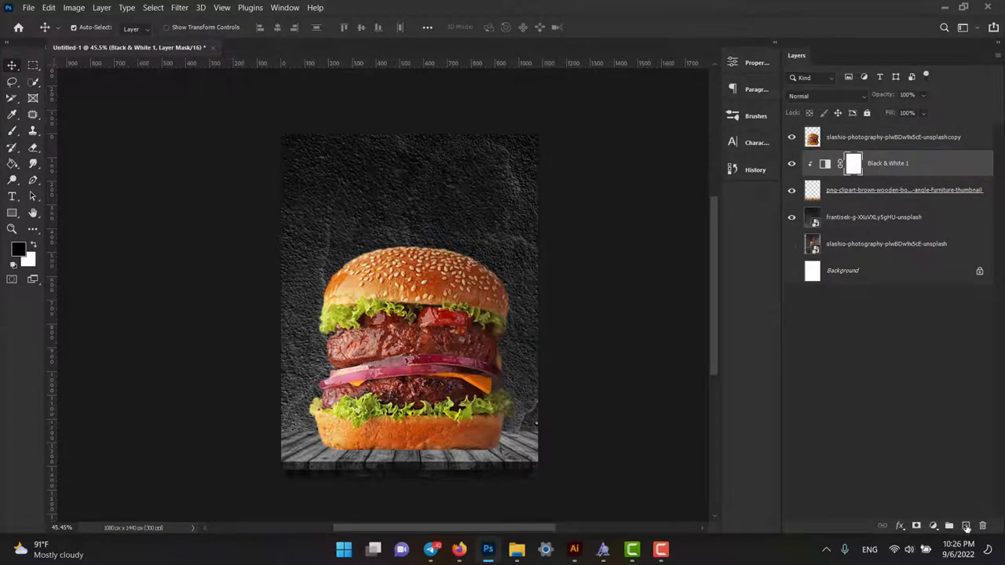
Draw a flat black ellipse on a new layer across the burger's base
left_click(966, 525)
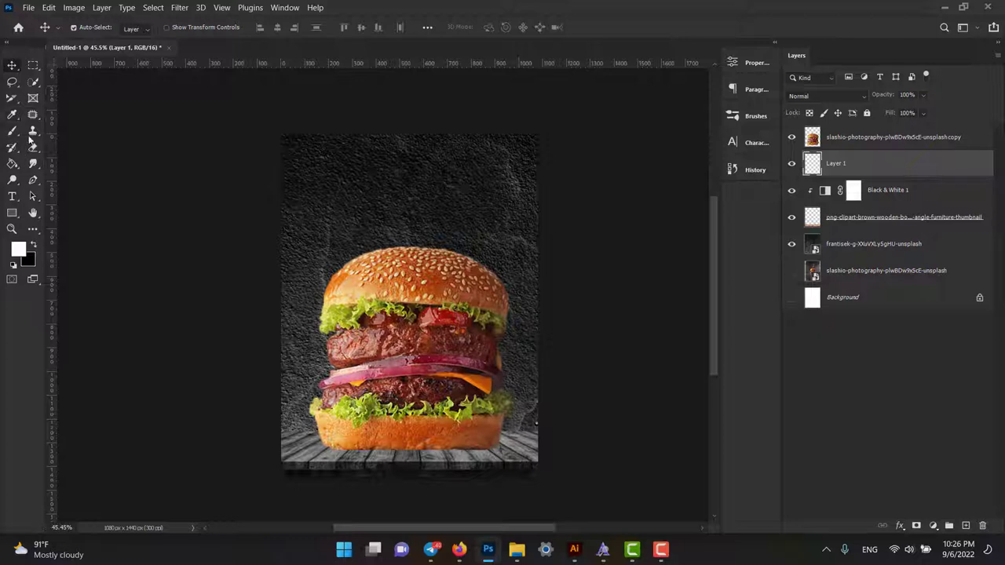
right_click(16, 218)
left_click(56, 223)
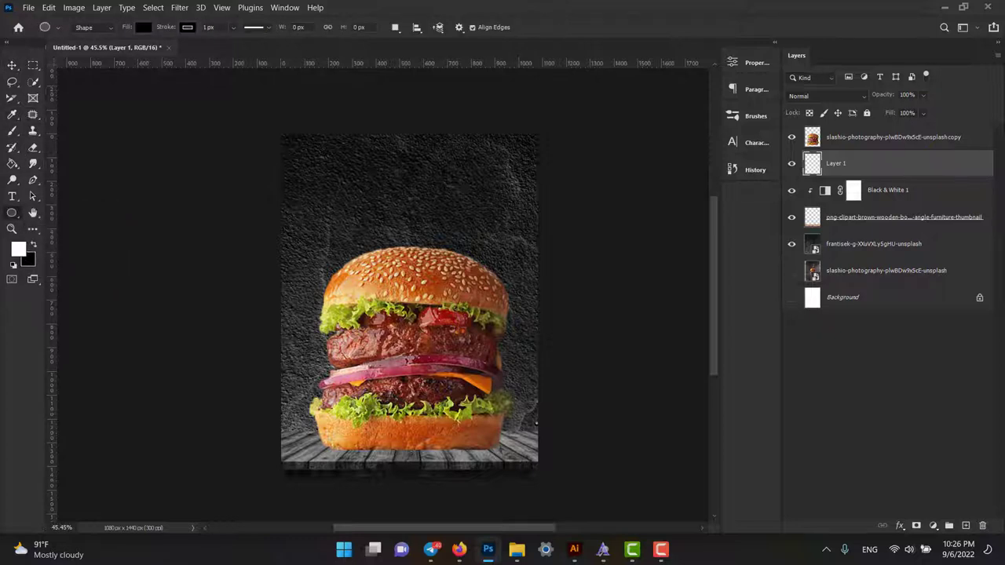
left_click_drag(318, 436, 504, 452)
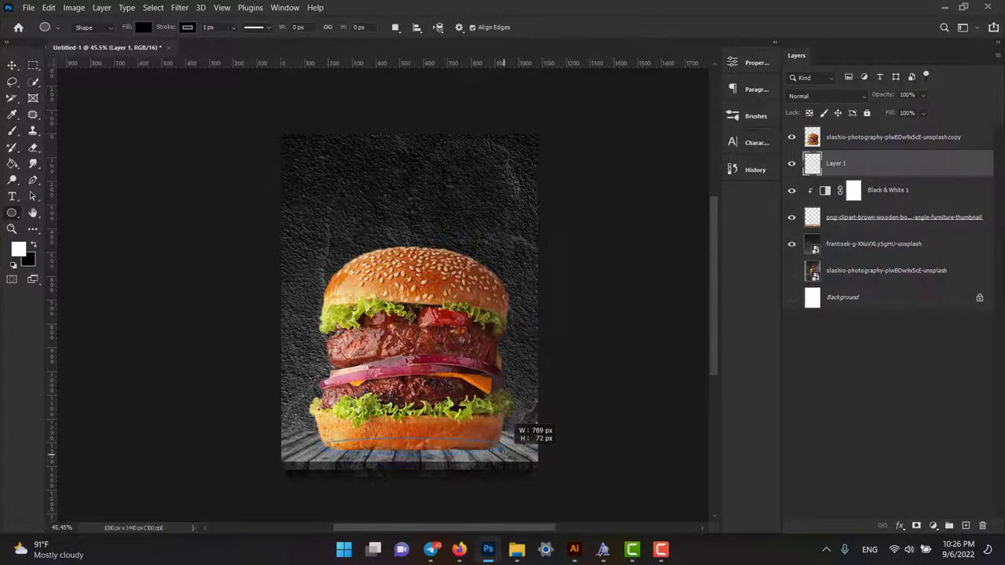
left_click(11, 65)
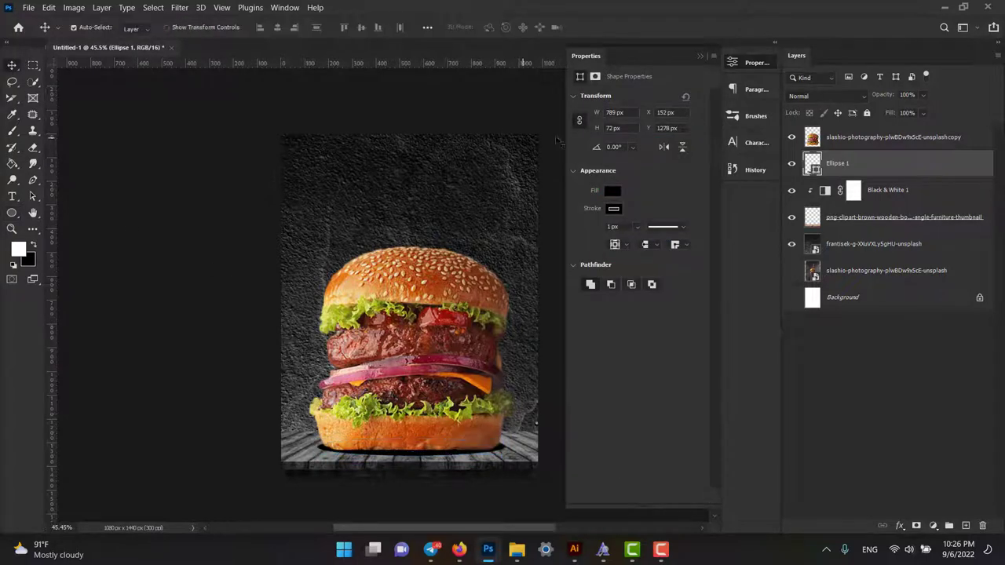
left_click(704, 52)
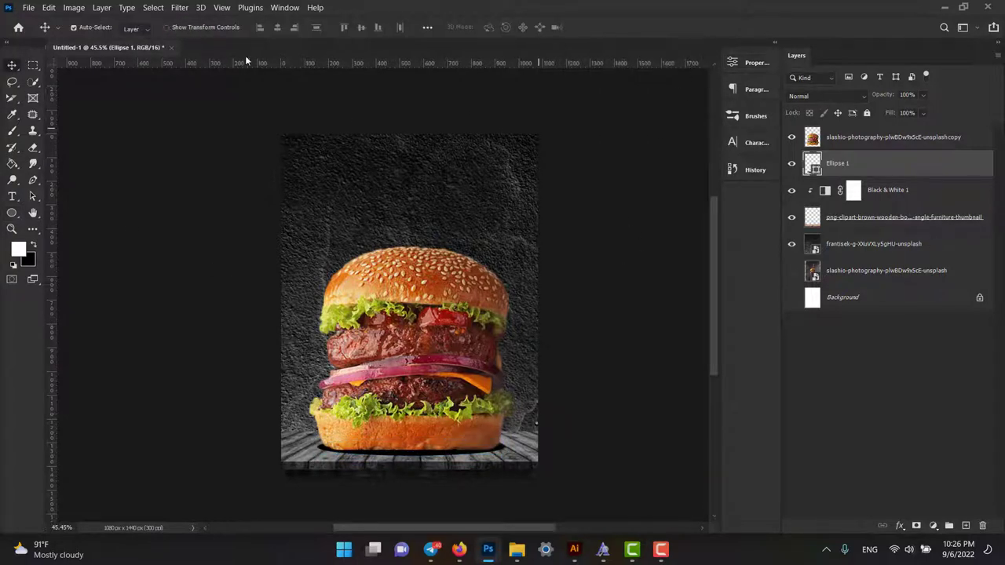
Blur the ellipse with an 18-pixel Gaussian Blur as a smart filter
left_click(179, 7)
left_click(391, 213)
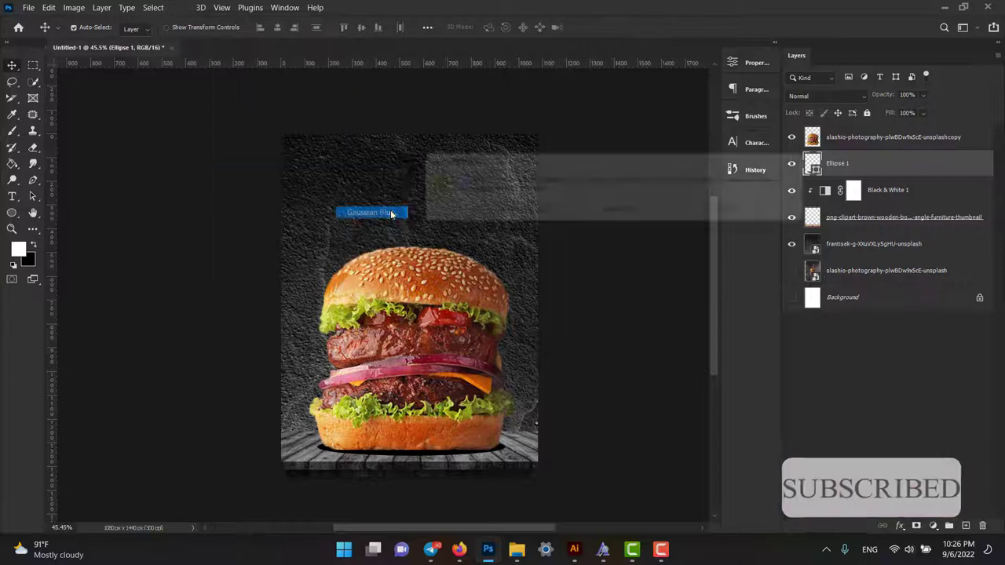
left_click(537, 215)
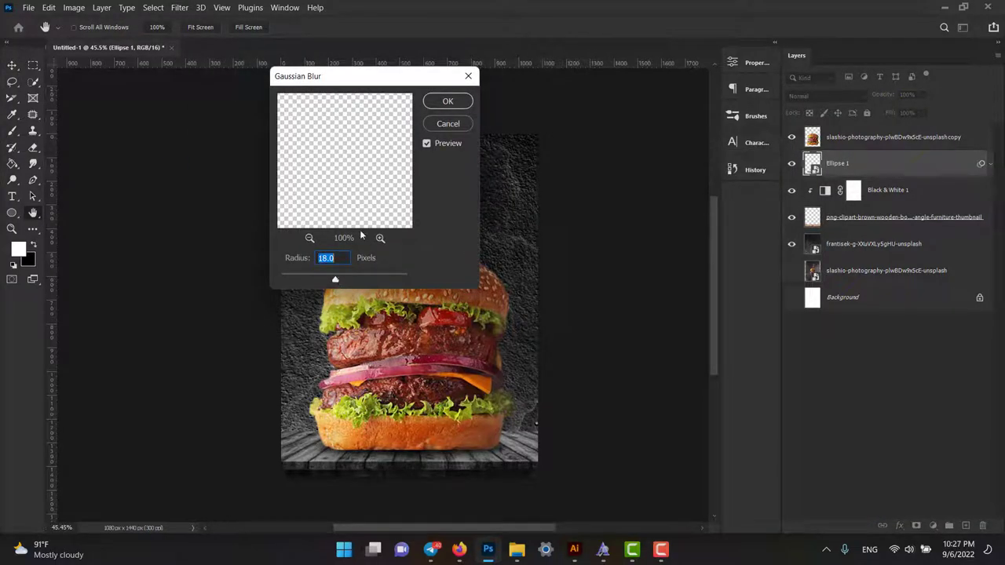
left_click(449, 101)
scroll(463, 231, "down", 1)
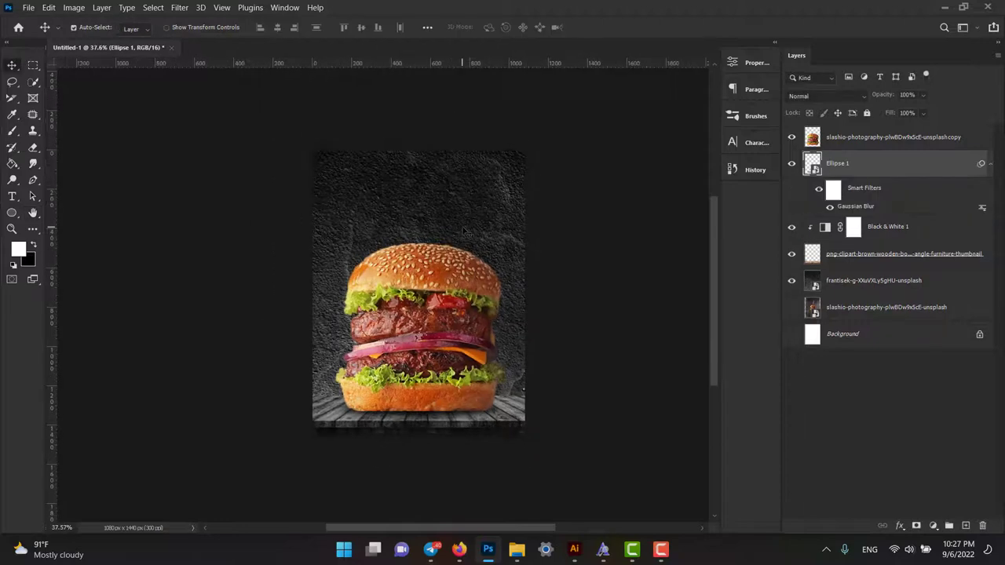
scroll(408, 235, "up", 1)
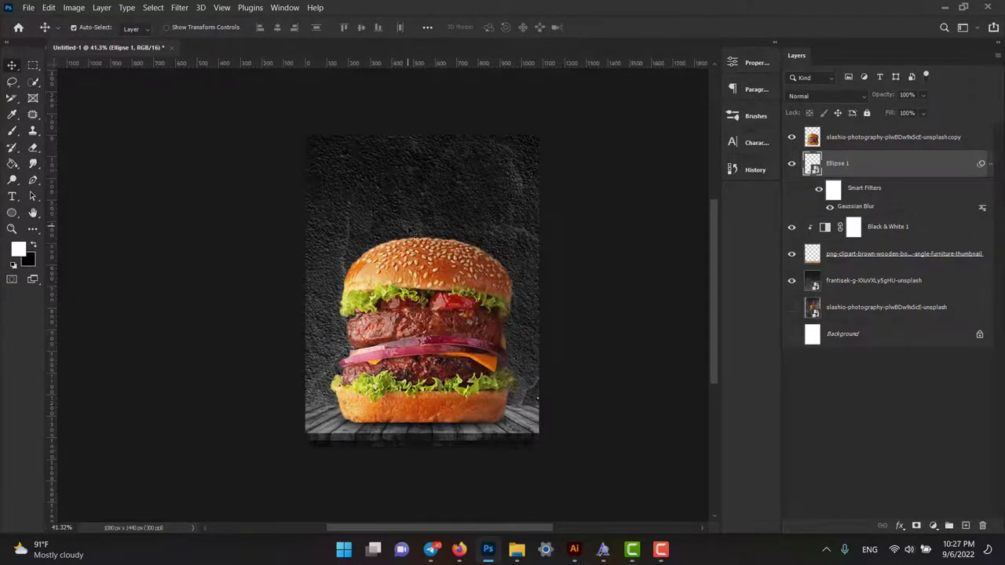
left_click(462, 359)
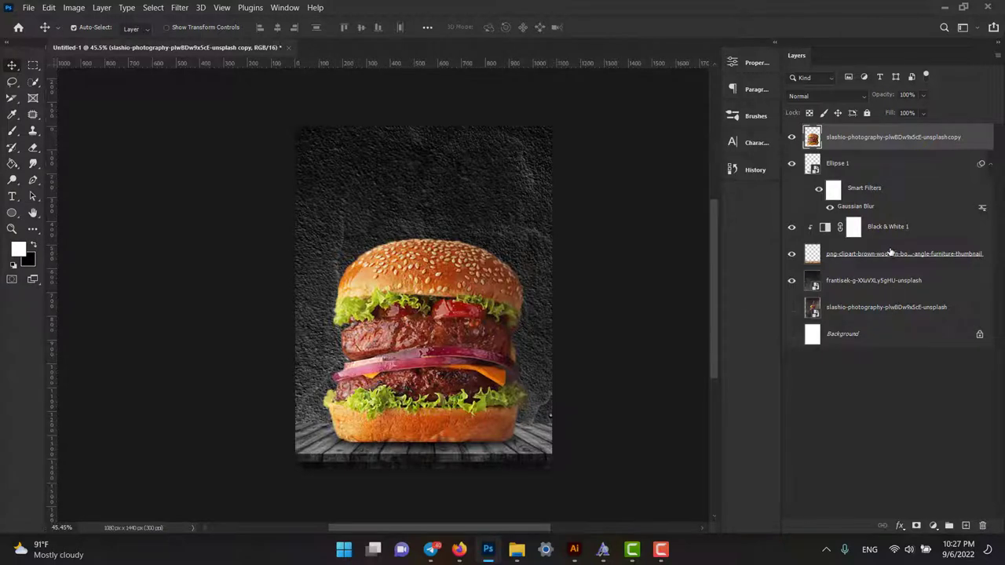
Select the wooden-board layer and start a gradient fill, then cancel it
left_click(892, 186)
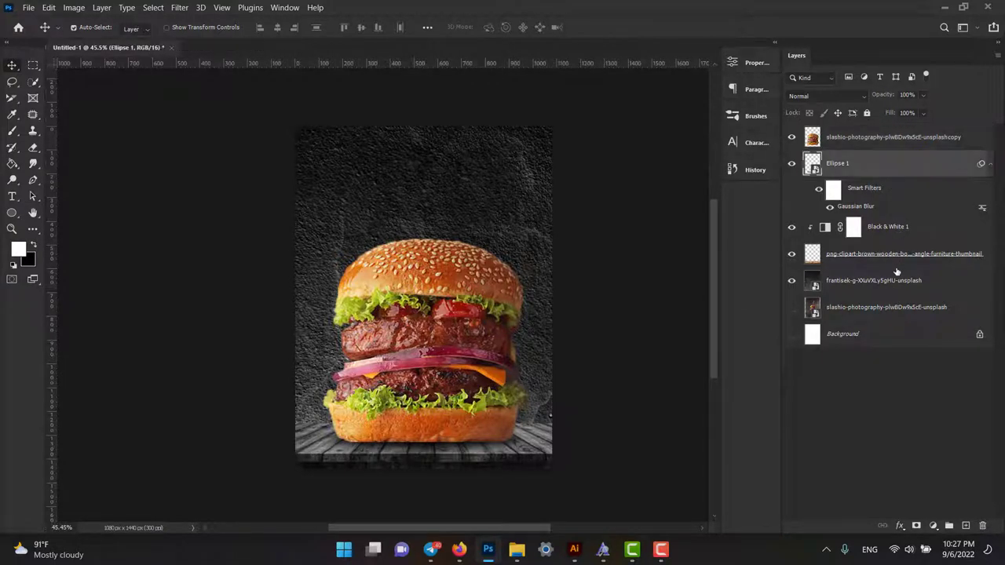
left_click(899, 259)
left_click(934, 525)
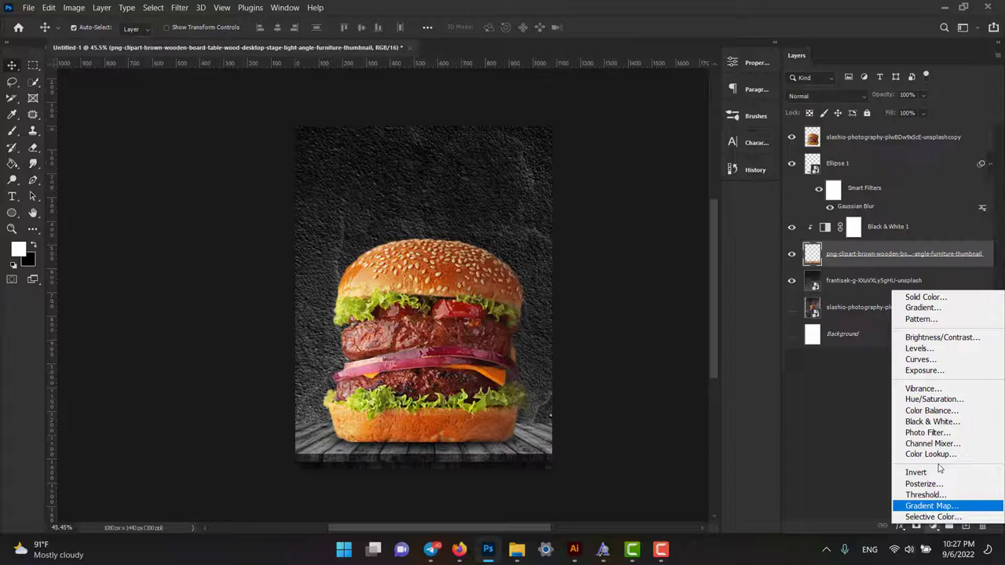
left_click(926, 314)
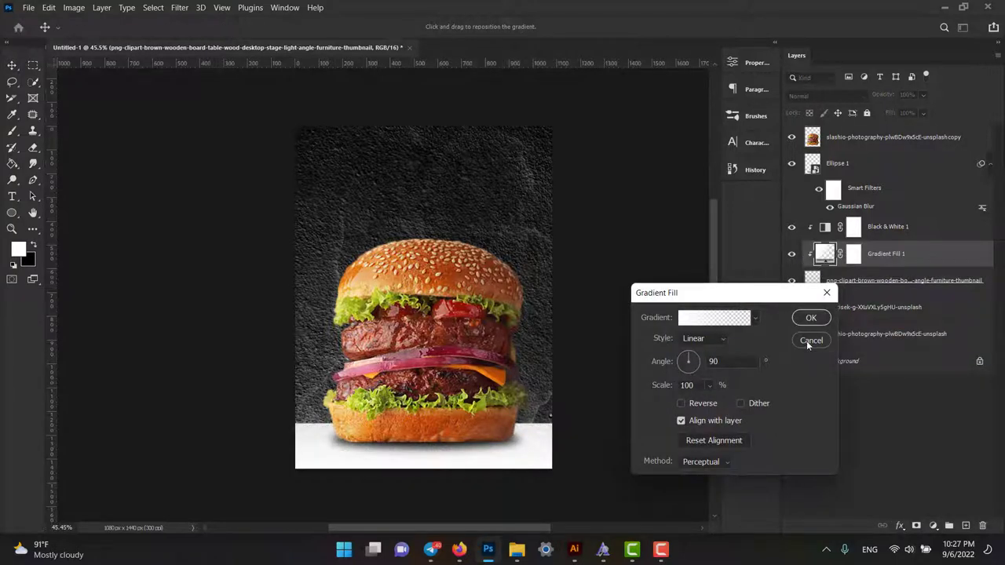
left_click(810, 341)
Add a gradient fill above Ellipse 1 using the Foreground to Background preset
left_click(877, 169)
left_click(934, 525)
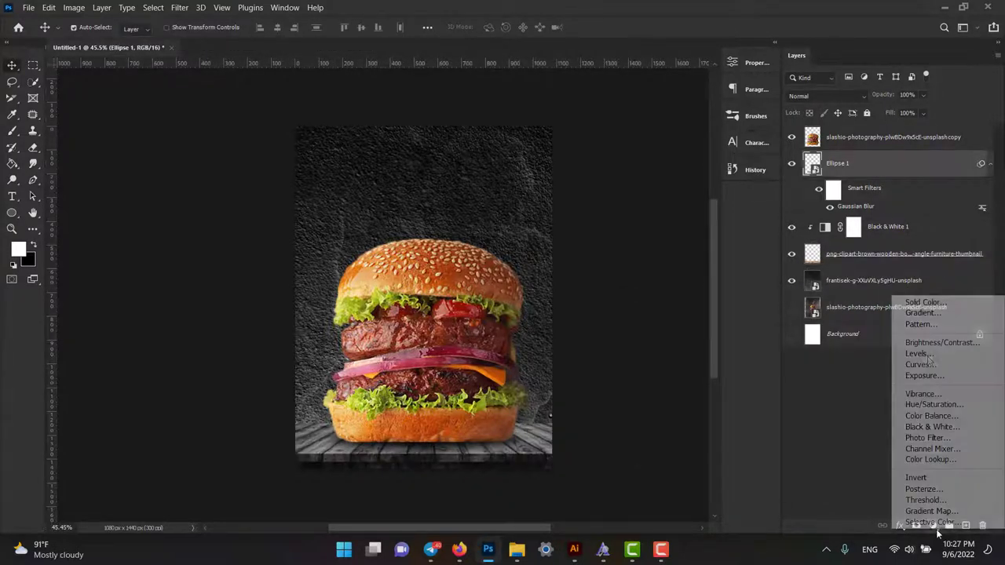
left_click(925, 313)
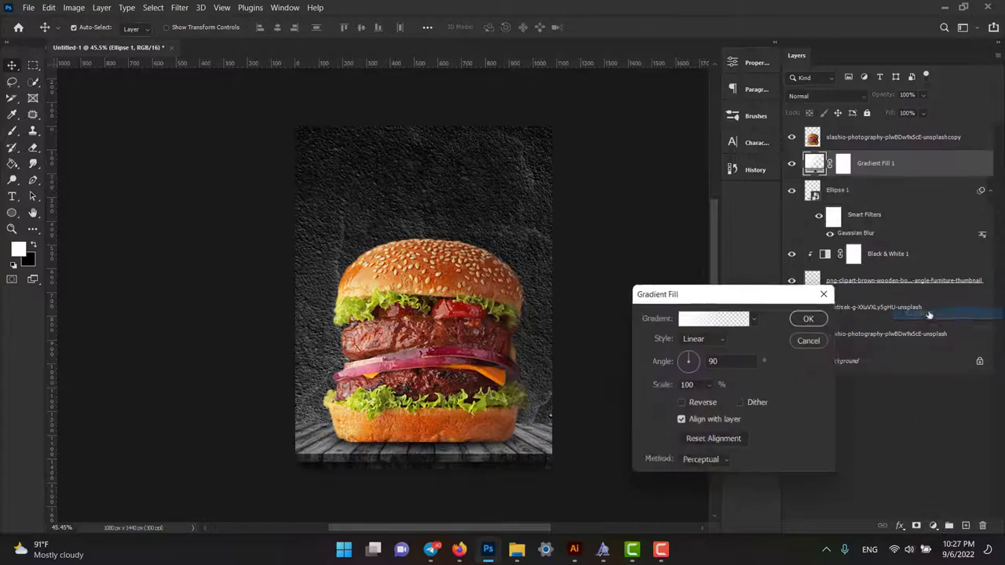
left_click(742, 318)
left_click(57, 113)
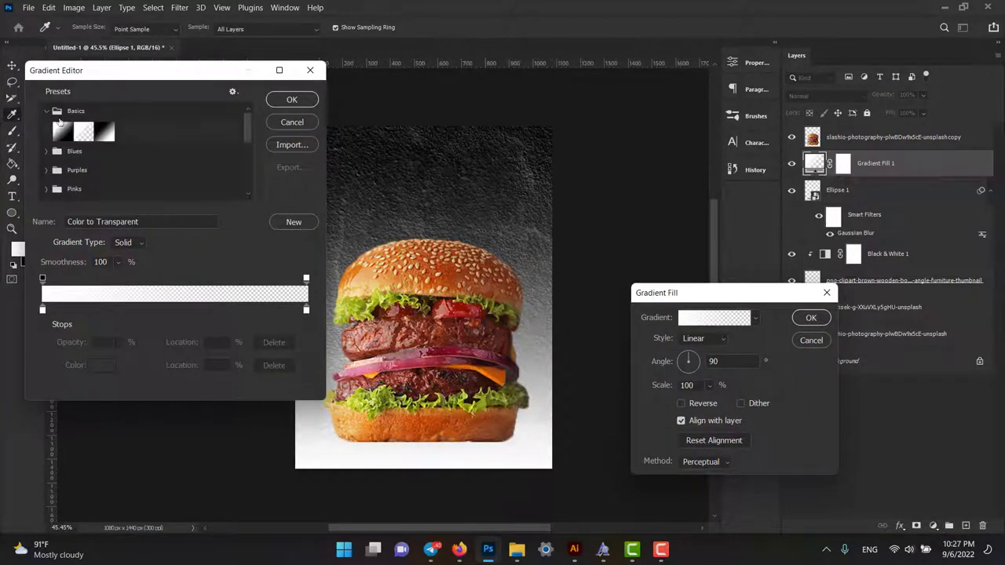
left_click(103, 133)
left_click(63, 132)
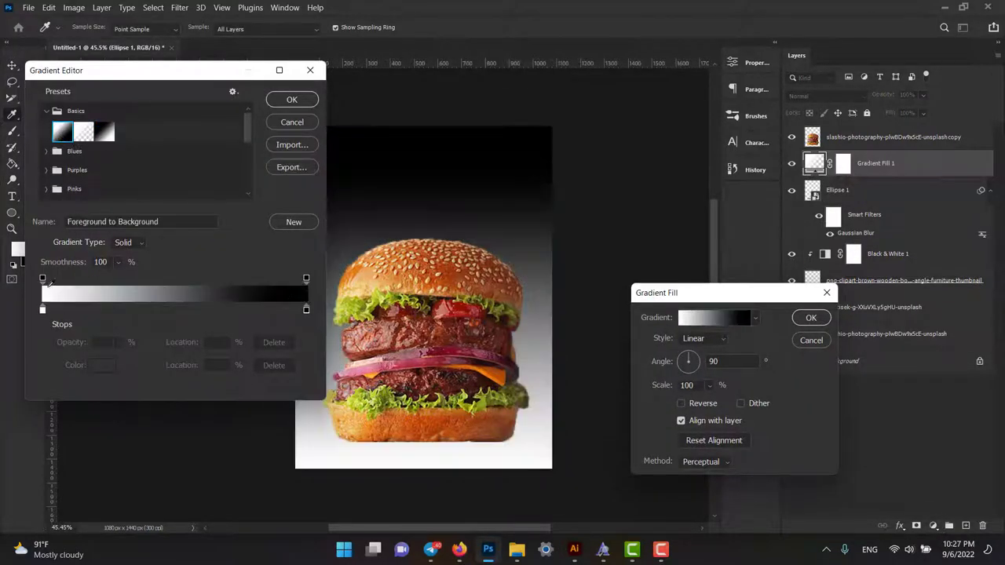
Set the gradient's left opacity stop to 0% and the right to 100%
left_click(43, 311)
left_click(43, 278)
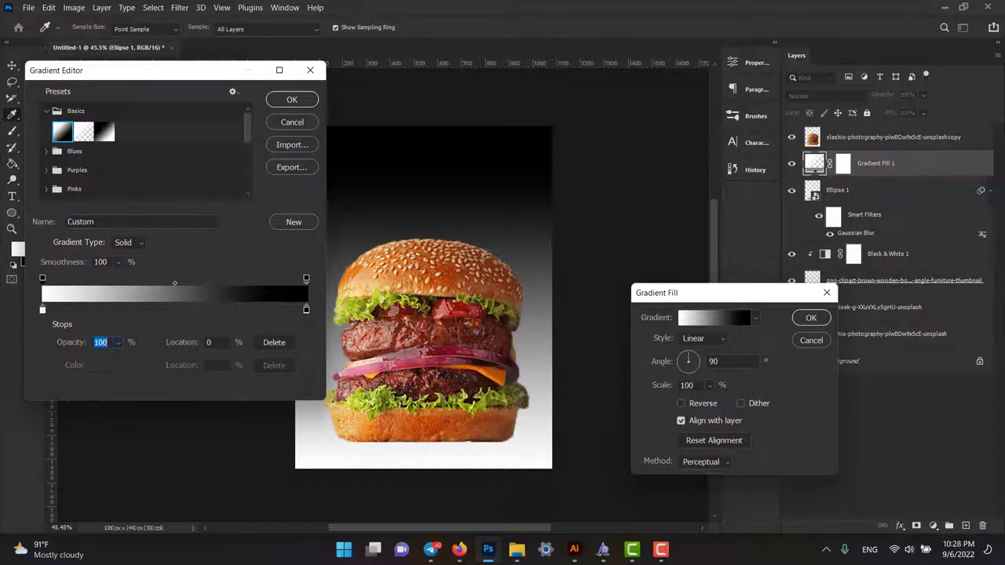
left_click_drag(94, 358, 42, 358)
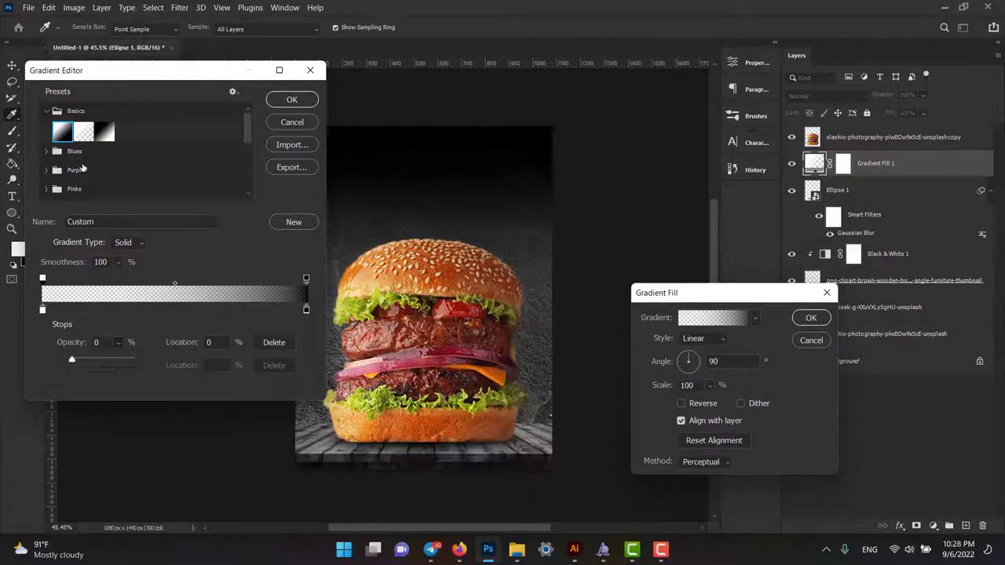
left_click(306, 311)
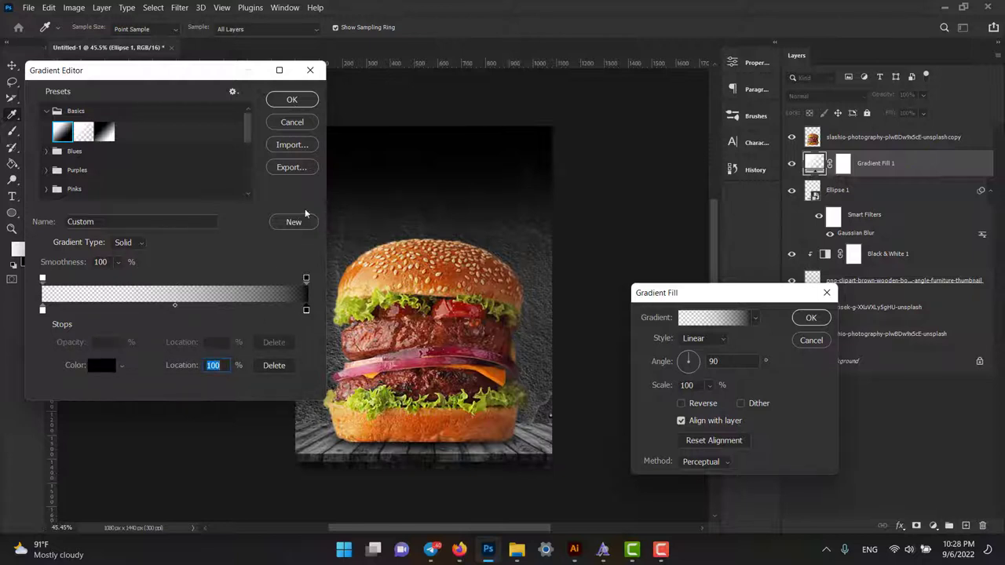
left_click(306, 279)
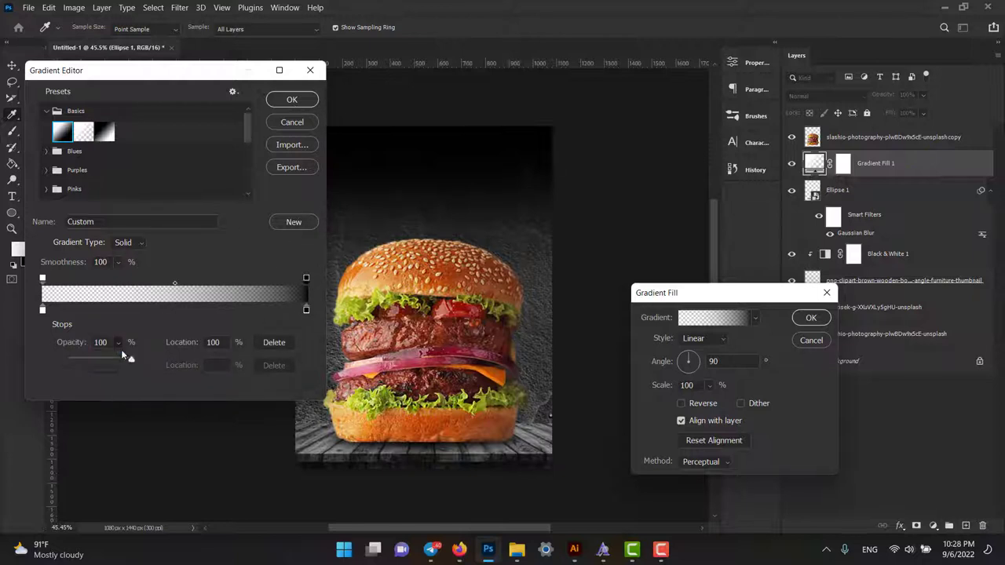
left_click_drag(121, 355, 101, 358)
left_click(291, 100)
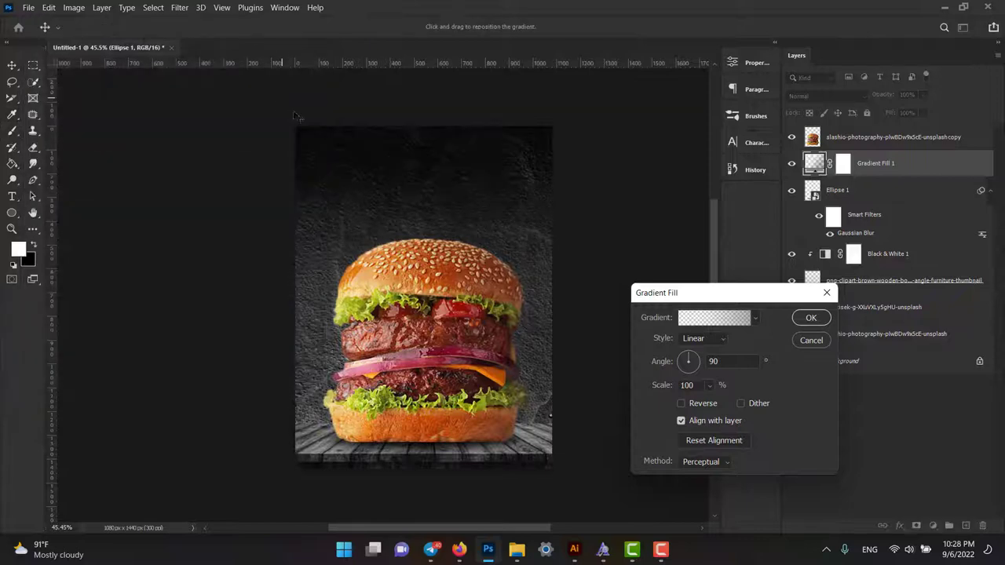
Make the gradient Radial, move Gradient Fill 1 below Ellipse 1, and pick the fire-and-sparks image
left_click(703, 338)
left_click(691, 366)
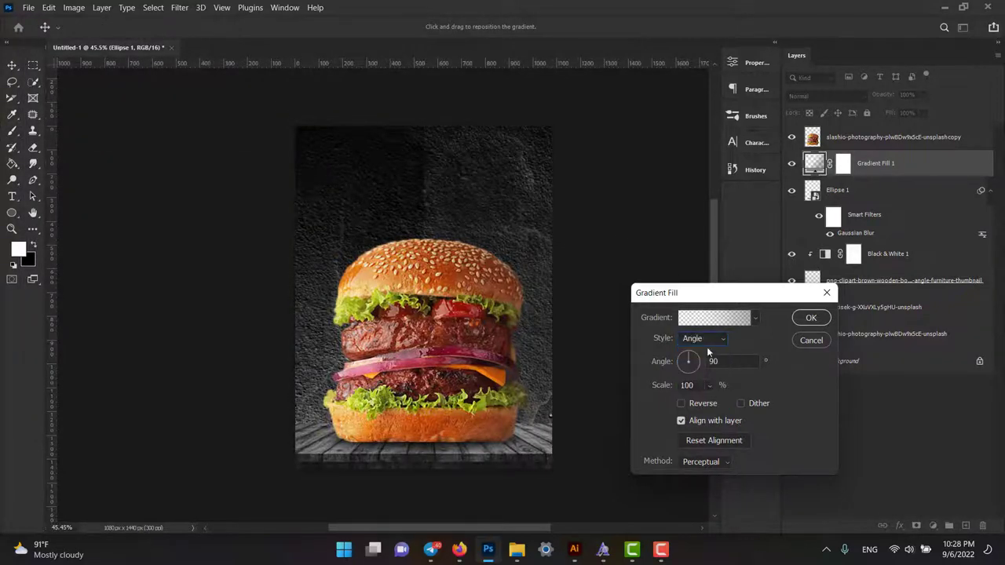
left_click(703, 338)
left_click(700, 362)
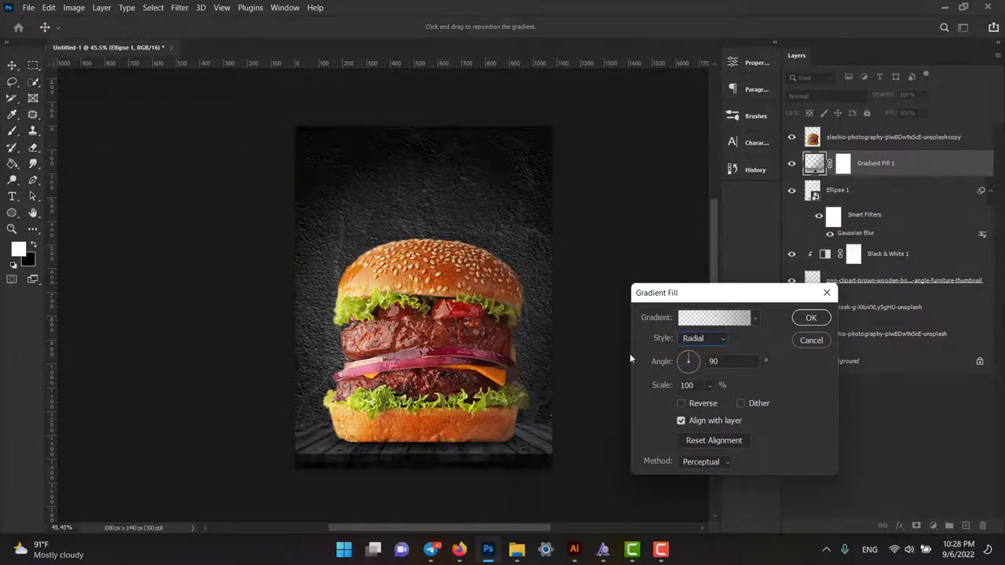
left_click(808, 318)
double_click(792, 164)
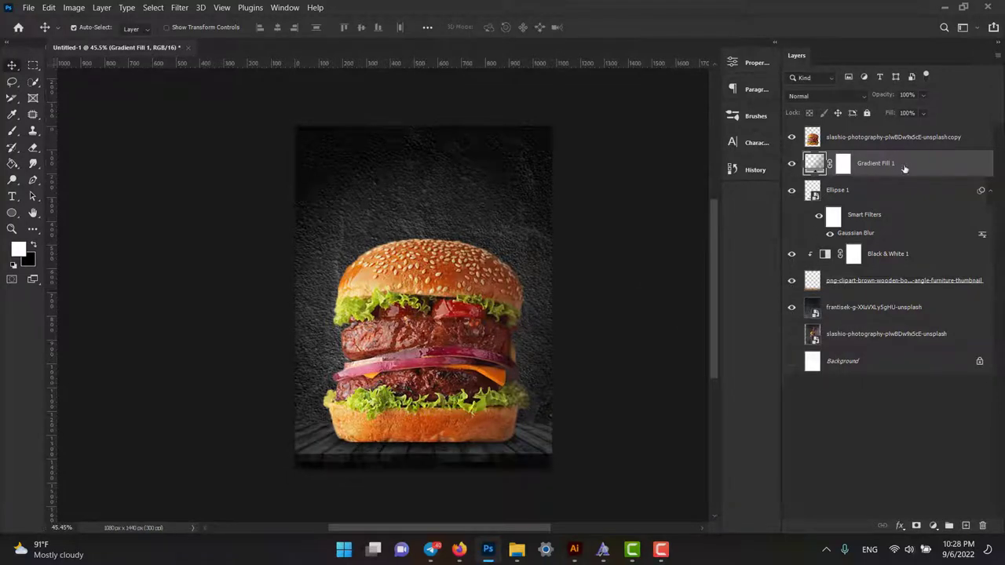
left_click_drag(904, 170, 895, 239)
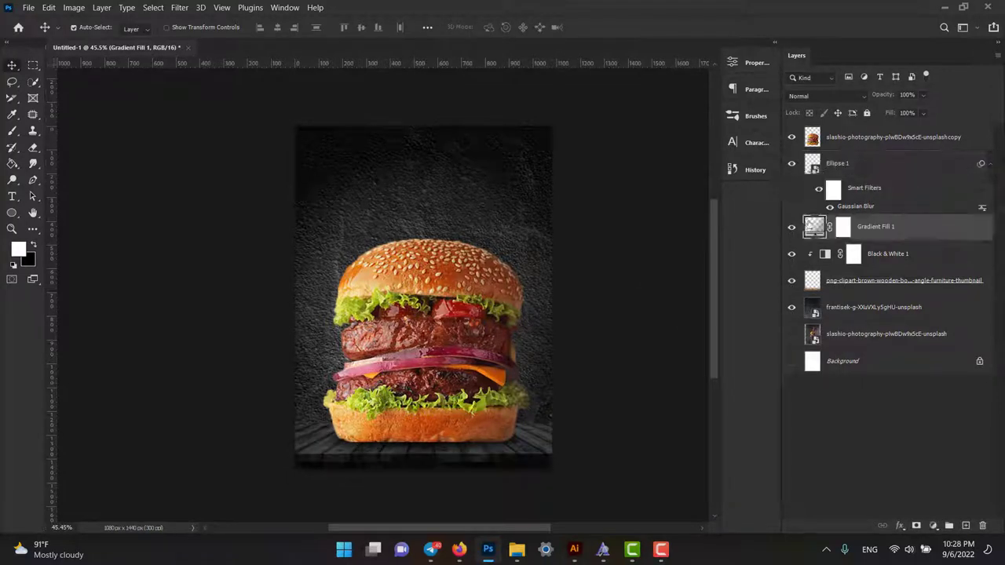
left_click(516, 550)
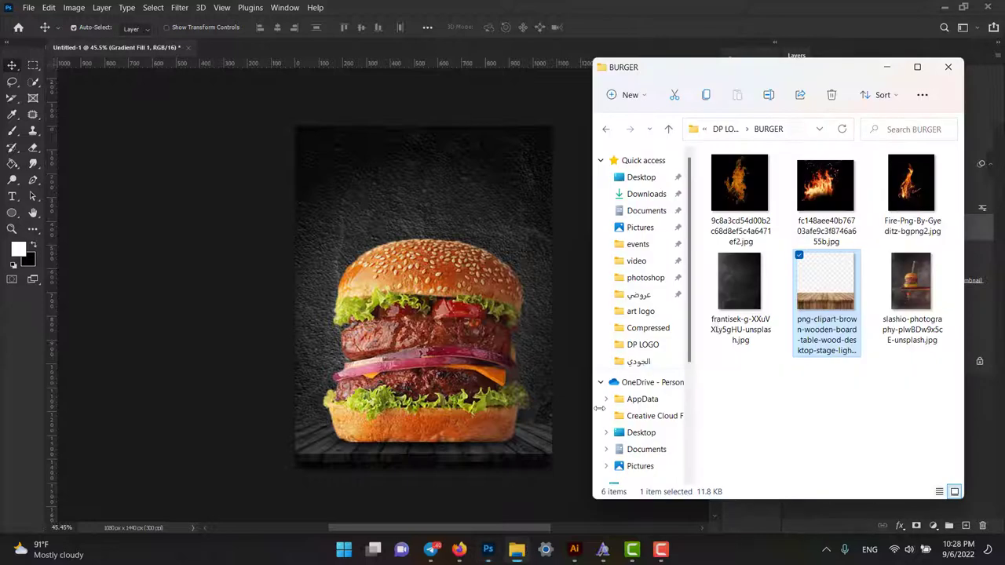
left_click(805, 193)
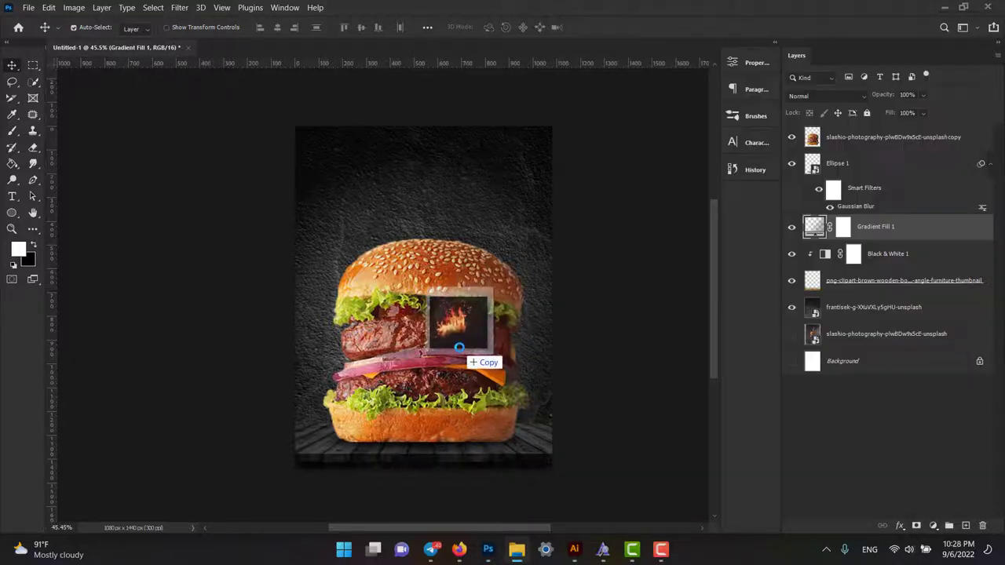
Place the fire image on the poster, enlarged proportionally over the burger
left_click_drag(820, 182, 470, 352)
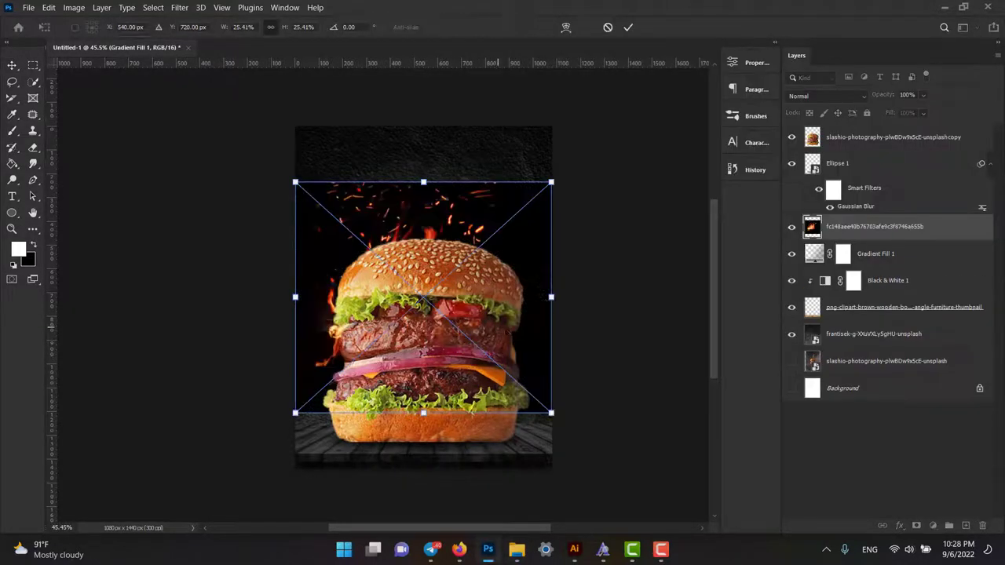
left_click_drag(551, 296, 582, 297)
left_click_drag(486, 333, 493, 338)
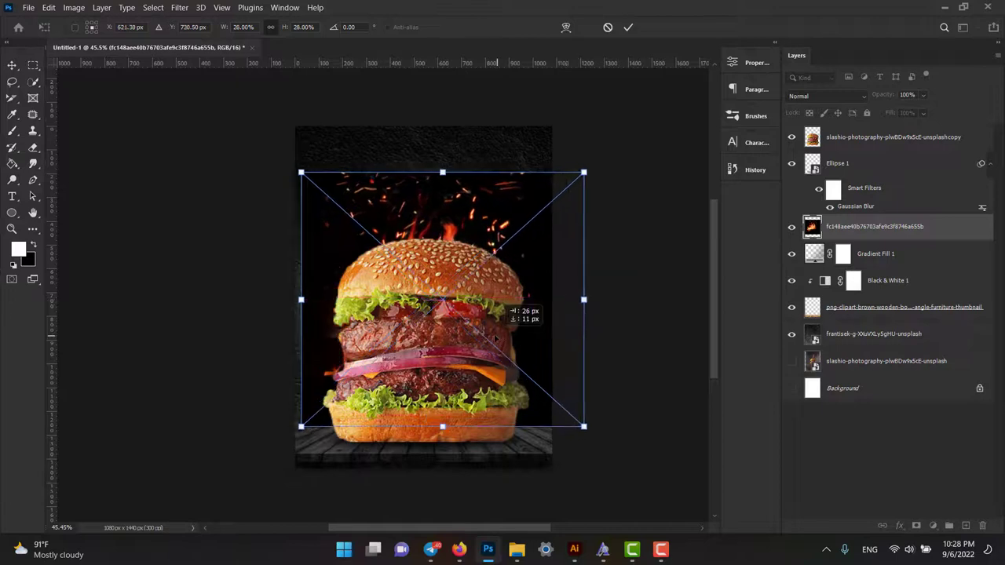
key("Return")
Blend the fire layer in Screen mode, shift it lower, rasterize it and erase stray flames
left_click(810, 98)
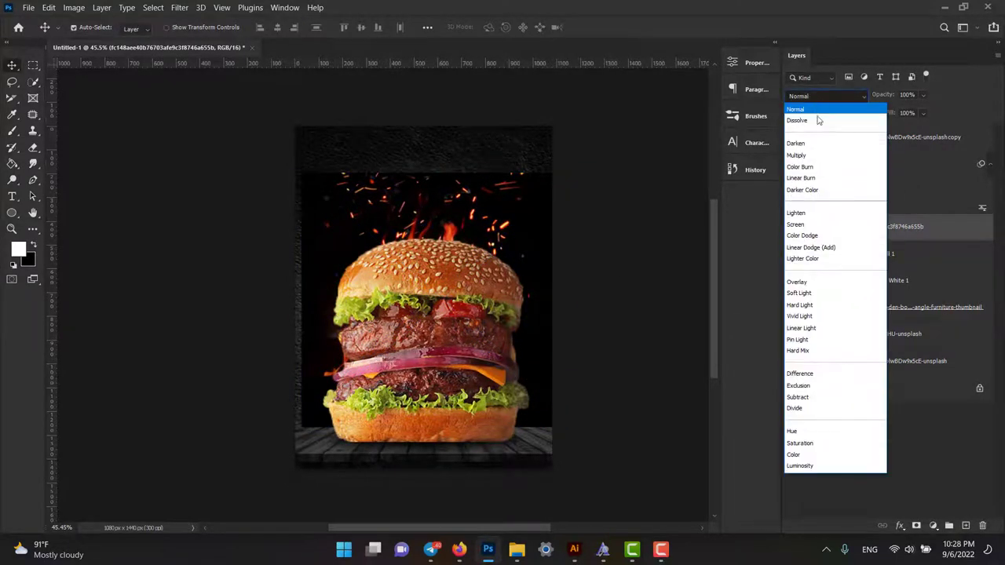
left_click(817, 225)
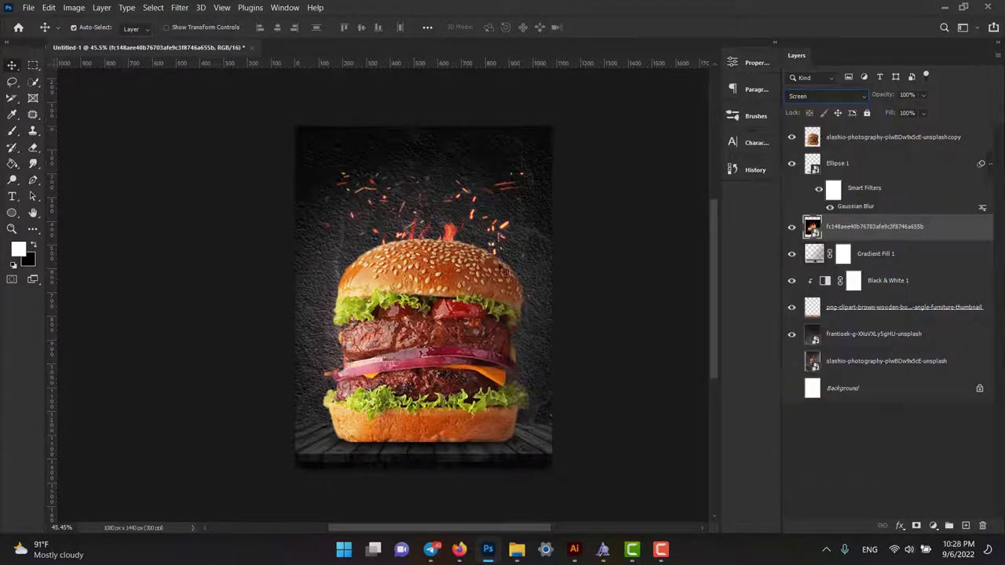
left_click_drag(467, 216, 475, 229)
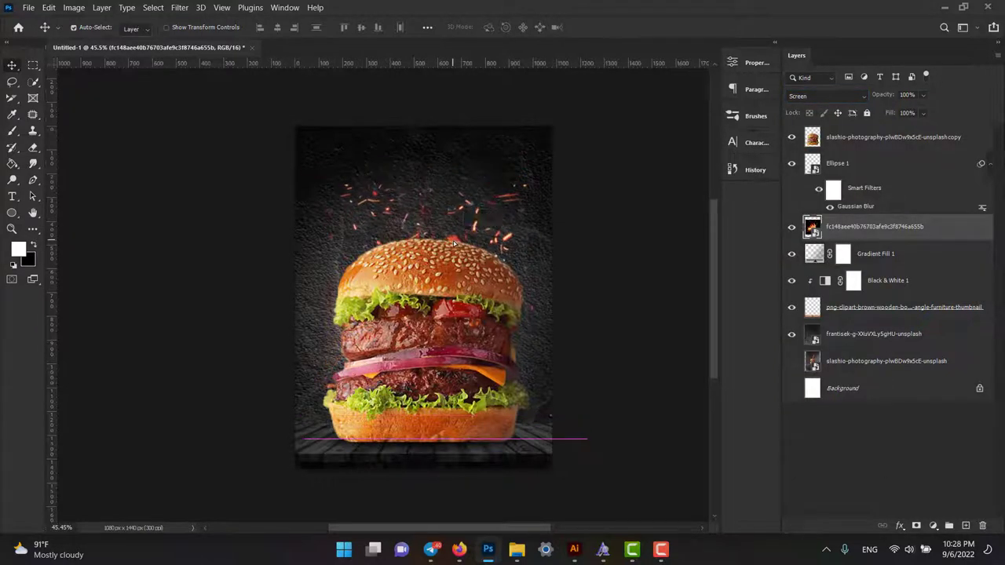
right_click(919, 226)
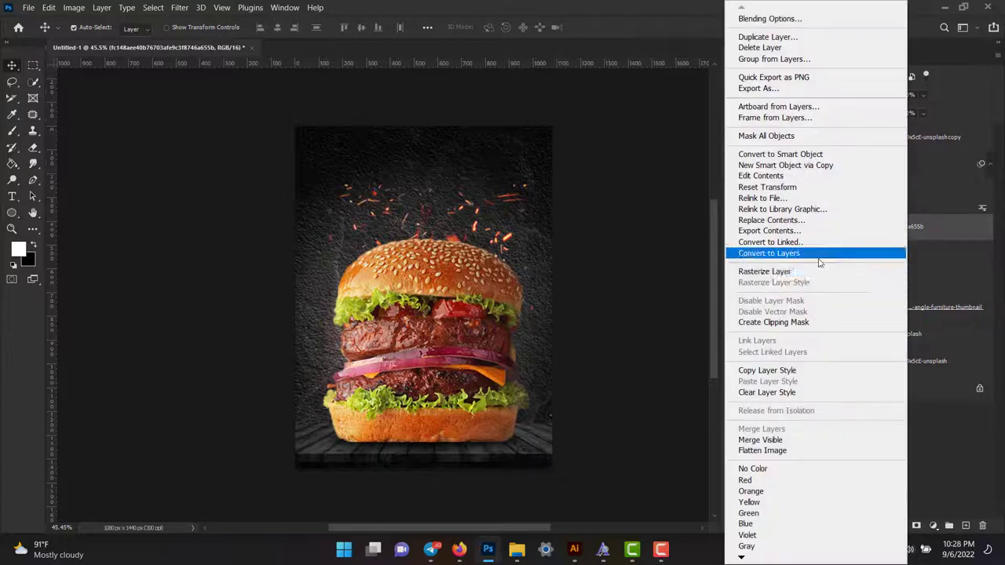
left_click(785, 259)
key("e")
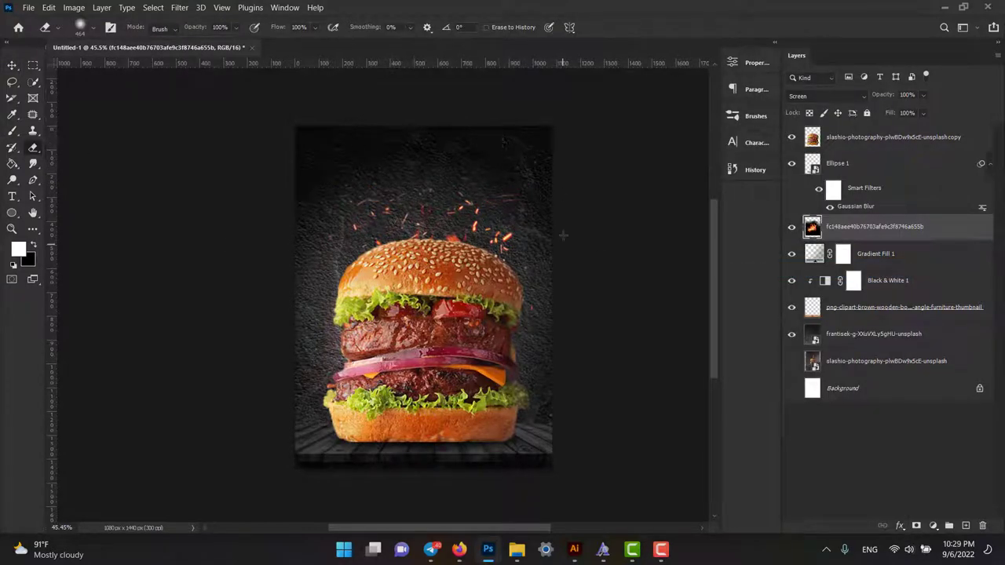
key("v")
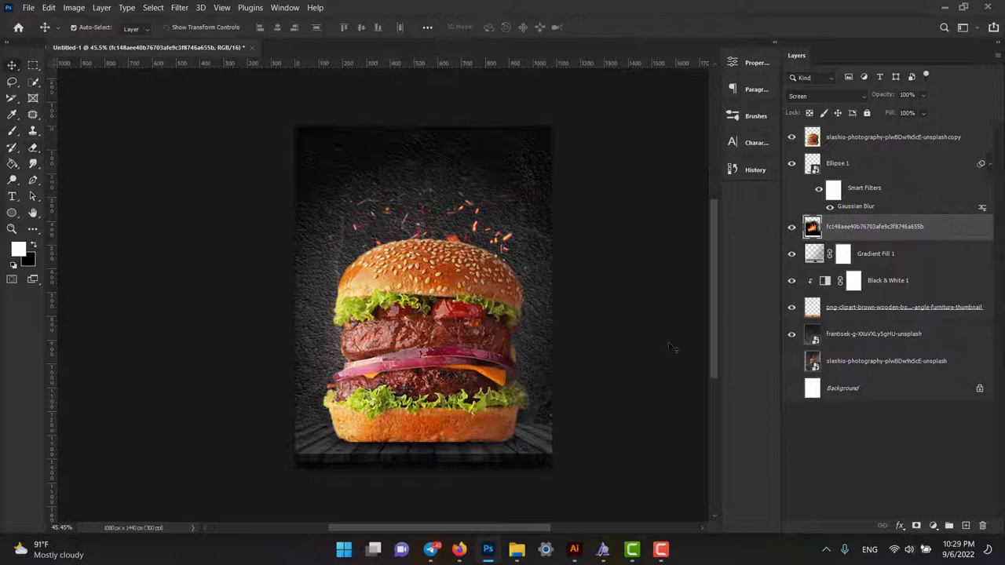
left_click(917, 256)
Add a new empty layer above Gradient Fill 1 and choose smoke brush preset 81
left_click(932, 525)
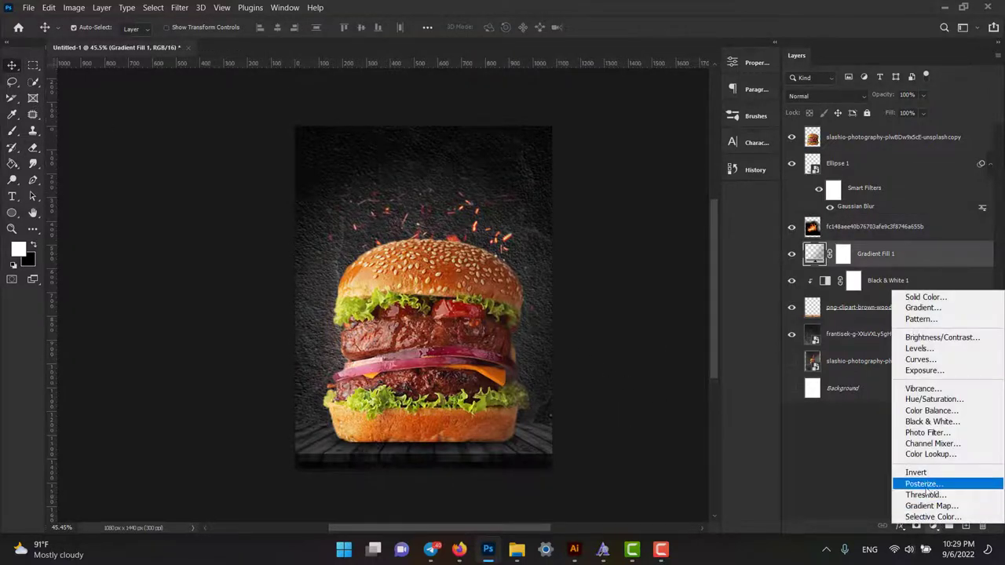
left_click(947, 524)
left_click(964, 526)
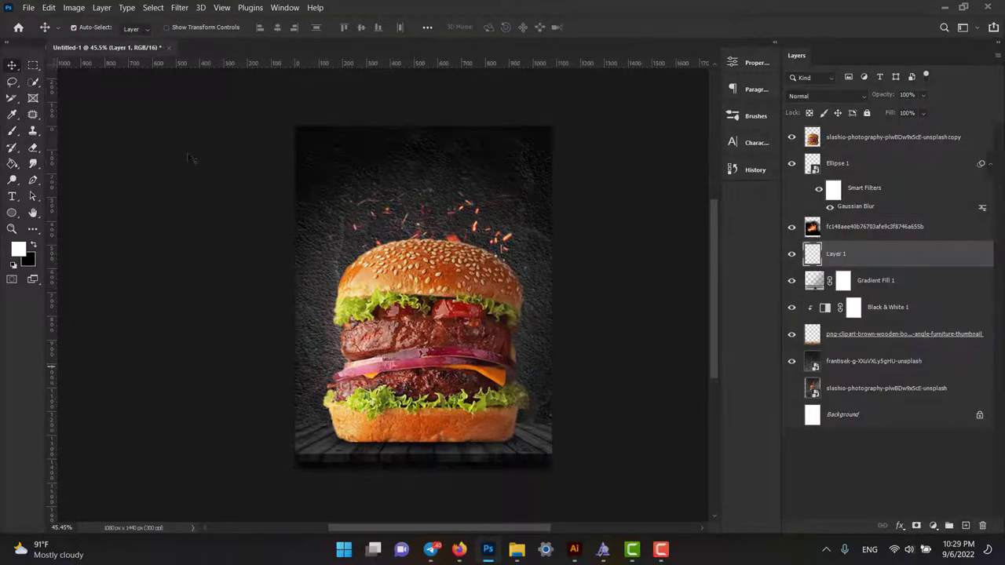
key("b")
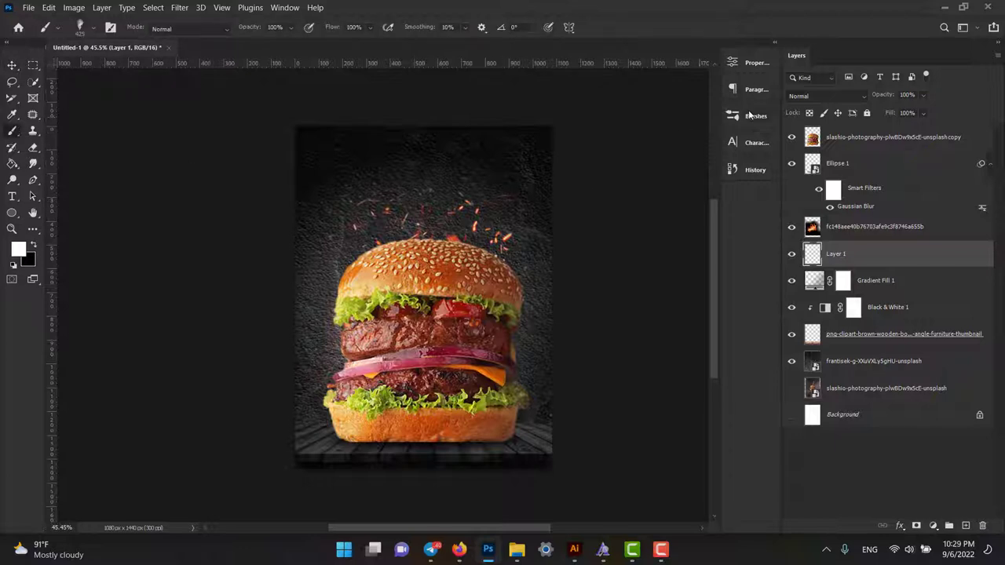
left_click(749, 115)
scroll(642, 322, "down", 1)
scroll(641, 323, "down", 1)
scroll(641, 323, "down", 2)
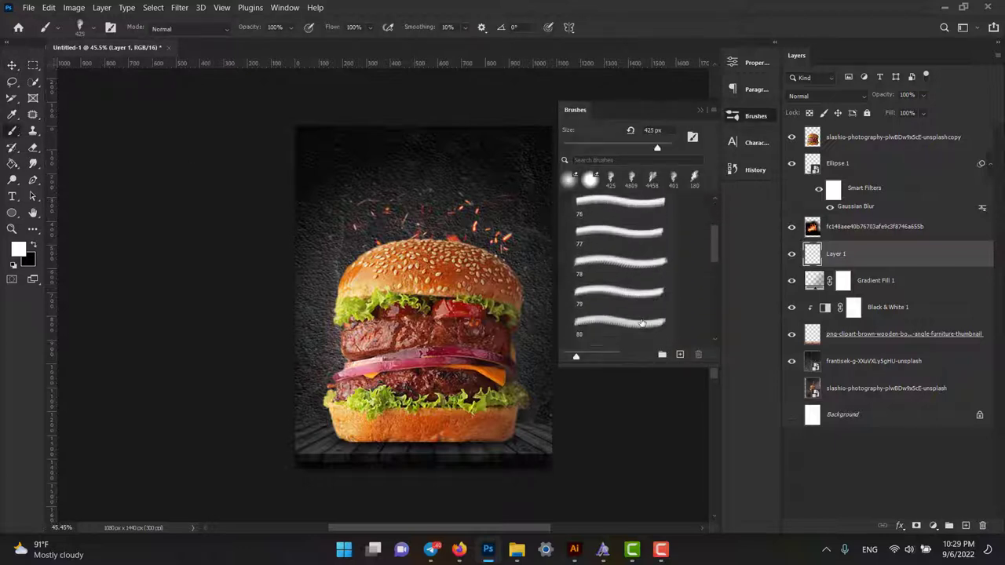
scroll(641, 323, "down", 1)
left_click(641, 324)
Stamp a smoke cloud around the burger, retrying the placement until it sits right
left_click(471, 318)
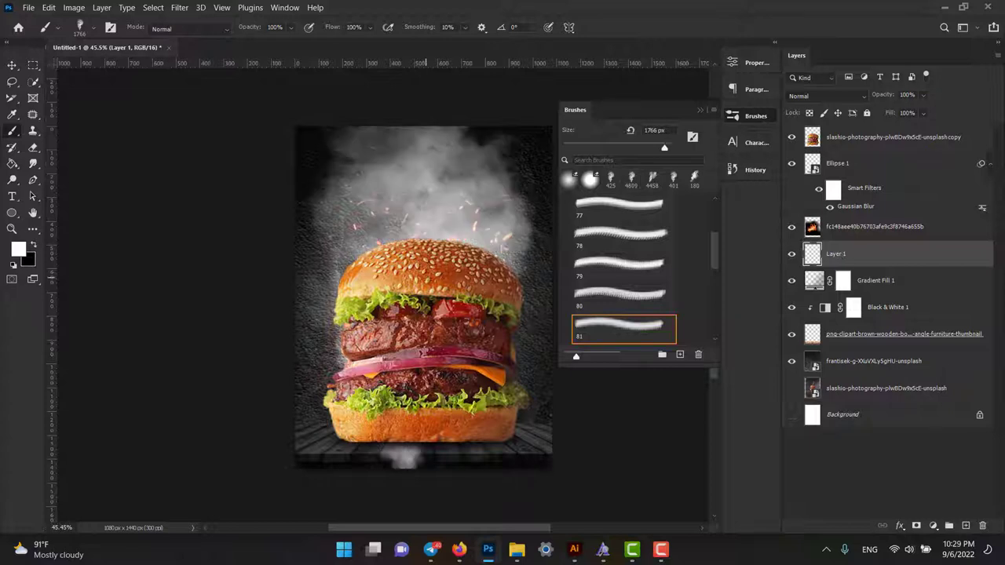
key("ctrl+z")
left_click(453, 369)
key("ctrl+z")
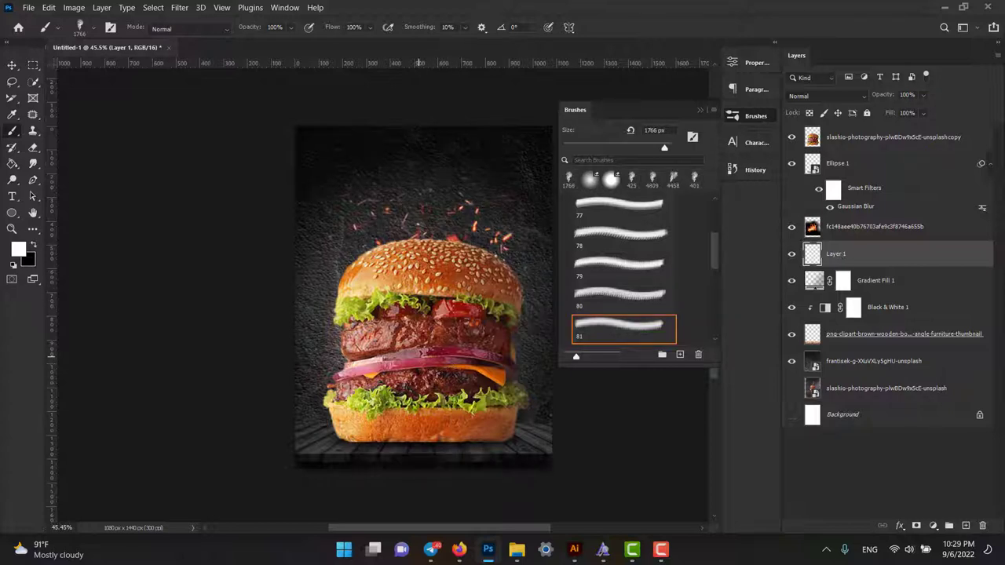
left_click(477, 367)
key("ctrl+z")
left_click(451, 251)
key("ctrl+z")
left_click(435, 346)
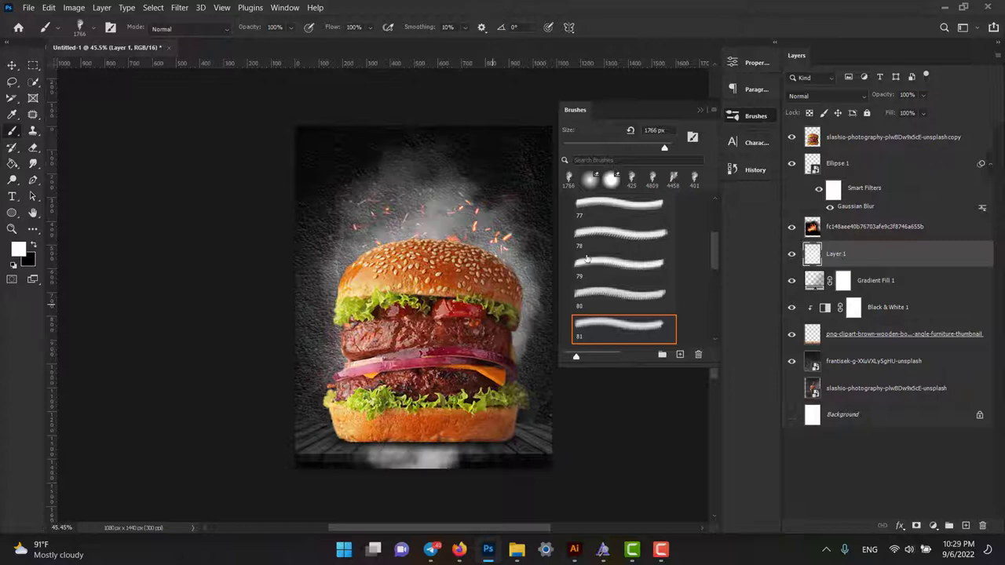
left_click(700, 110)
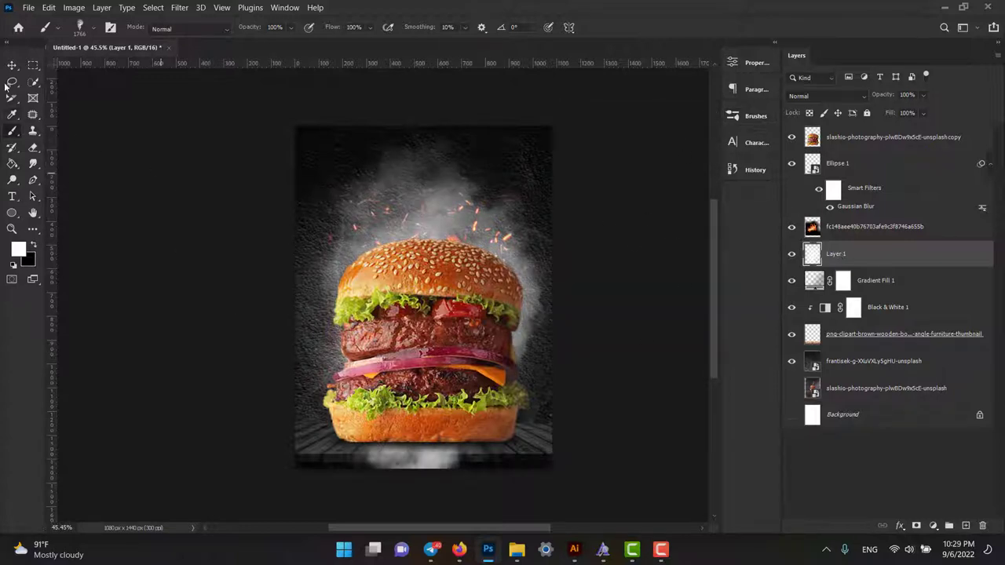
Paint soft white smoke into the bottom-right corner with a resized soft brush
left_click(33, 66)
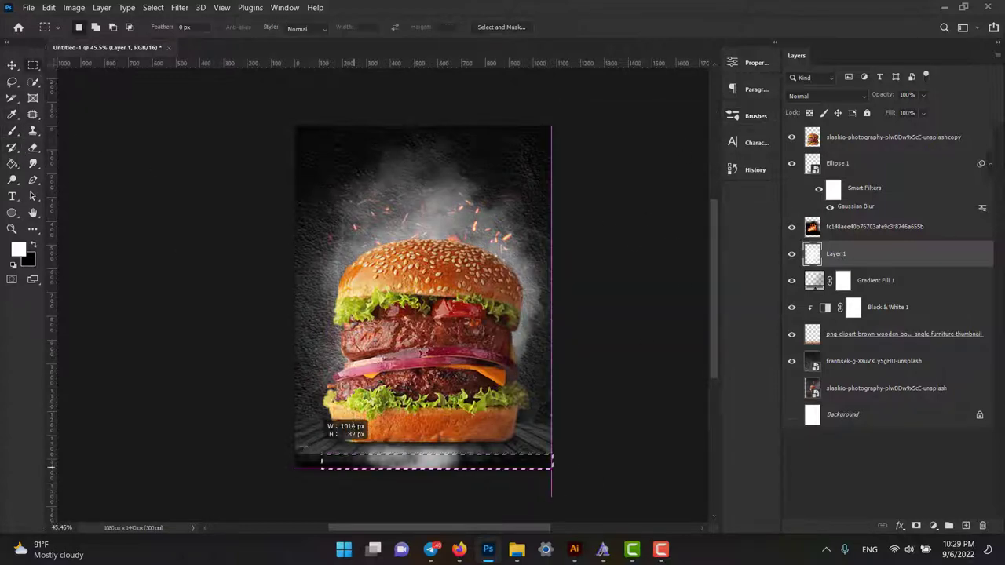
left_click_drag(554, 469, 295, 442)
left_click(362, 428)
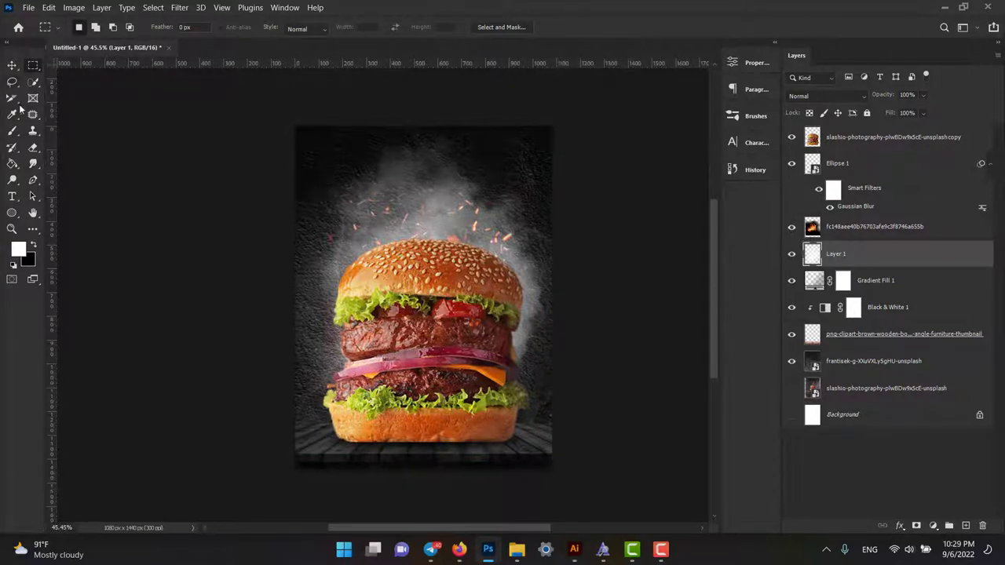
left_click(13, 131)
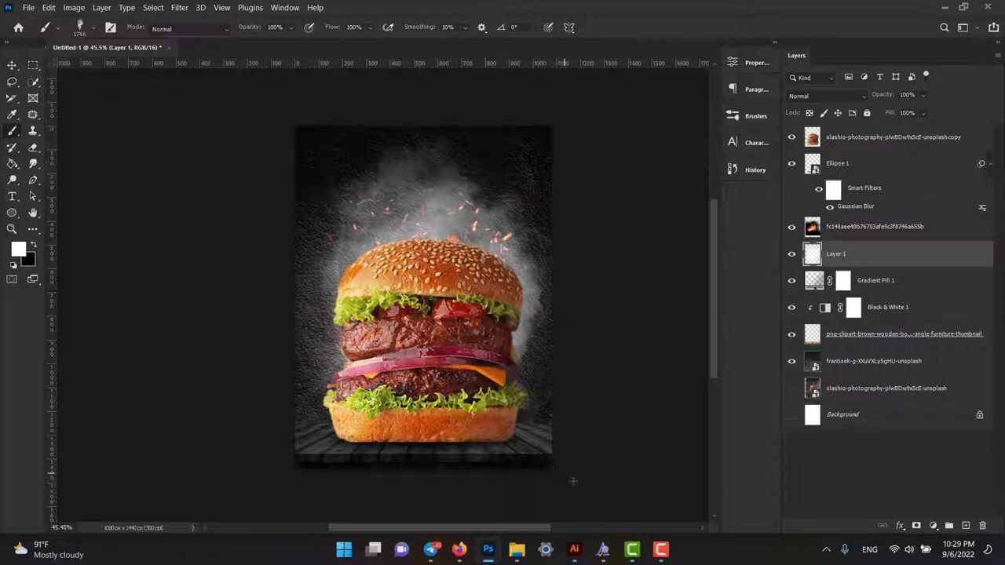
right_click(596, 310)
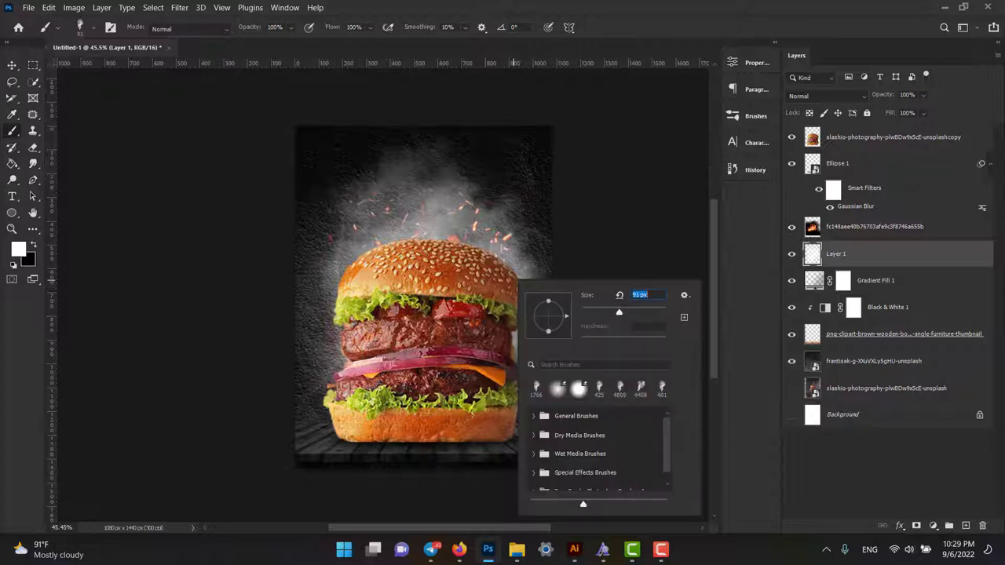
key("Return")
right_click(540, 459)
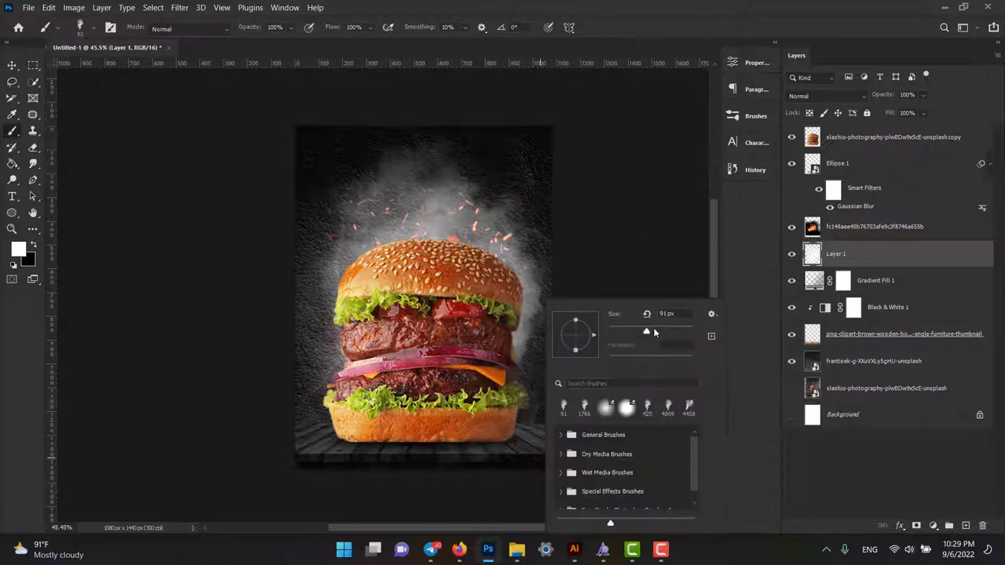
key("Return")
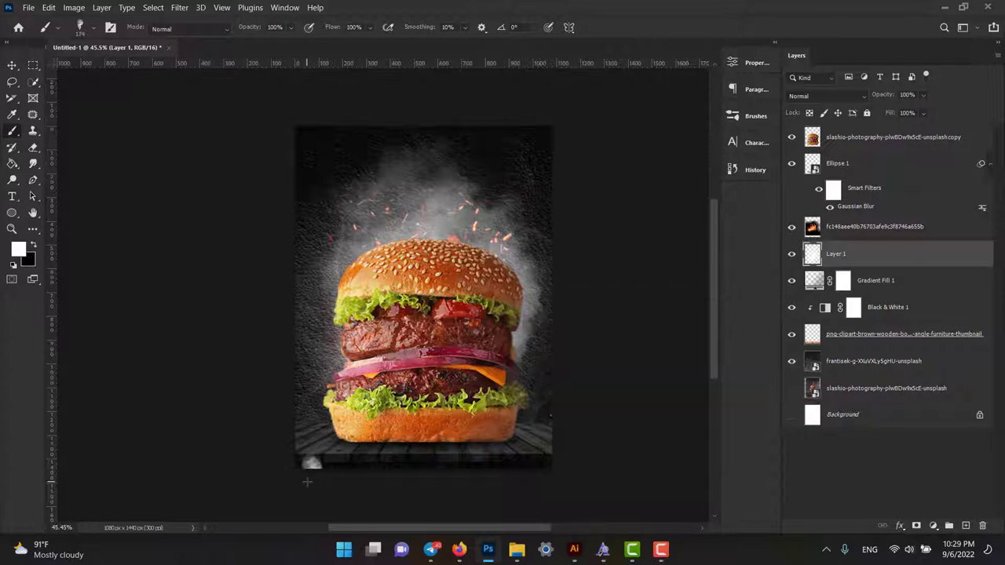
left_click_drag(548, 464, 564, 486)
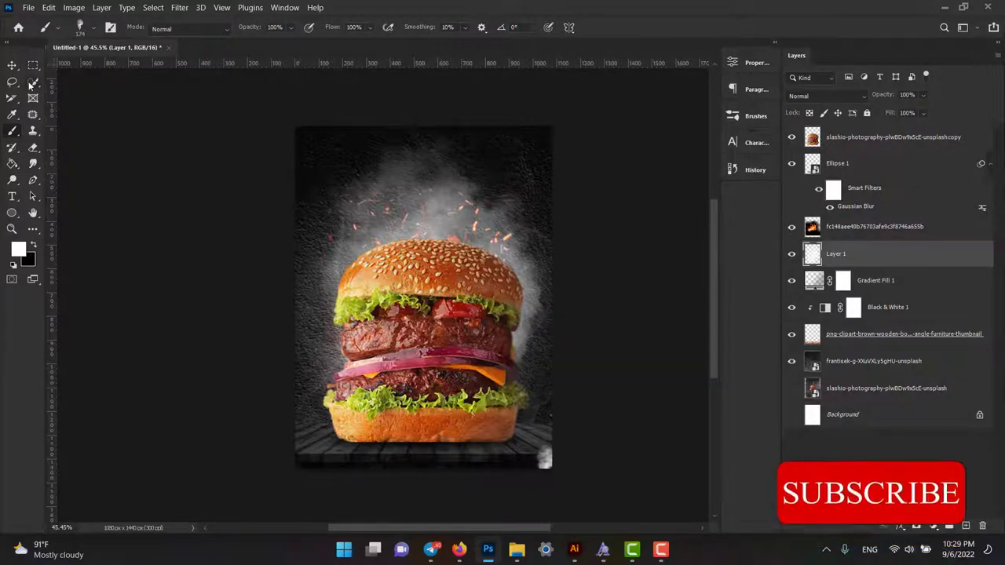
Dodge the burger copy's top bun, patties, onion and lettuce to brighten them
key("v")
left_click(458, 292)
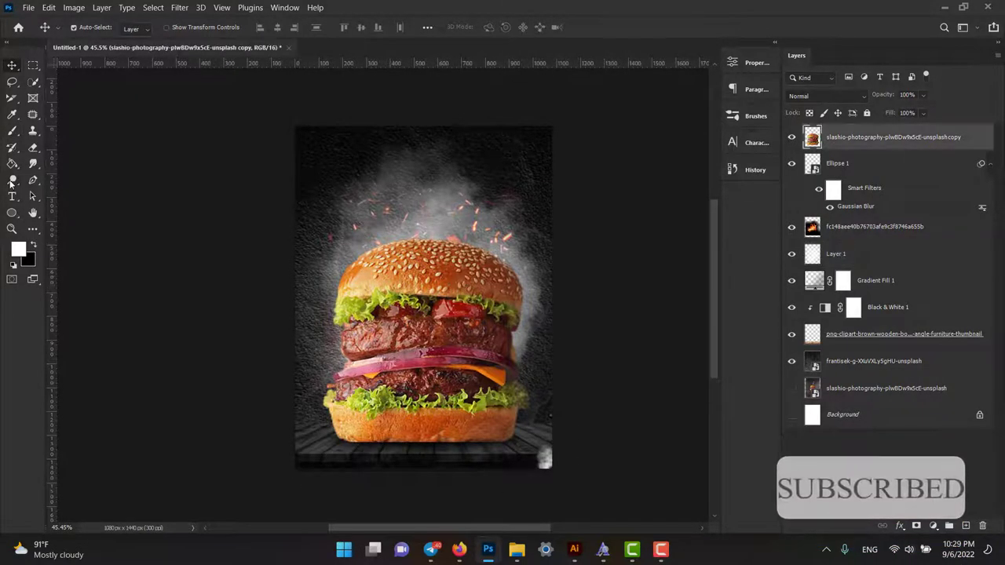
key("o")
scroll(471, 259, "up", 3)
mouse_move(516, 249)
left_mouse_down()
mouse_move(322, 267)
mouse_move(518, 322)
left_mouse_up()
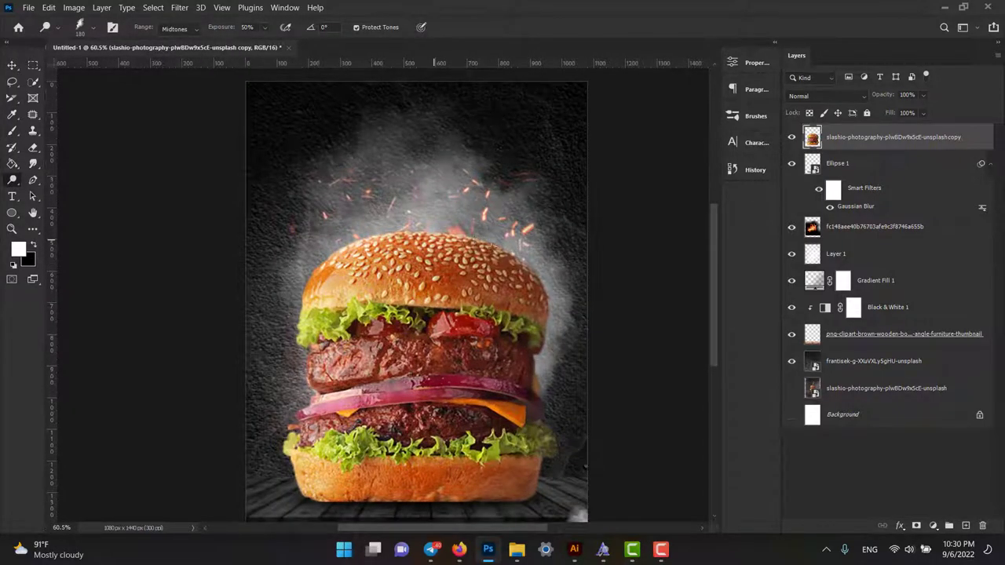
mouse_move(369, 354)
left_mouse_down()
mouse_move(493, 397)
mouse_move(510, 369)
left_mouse_up()
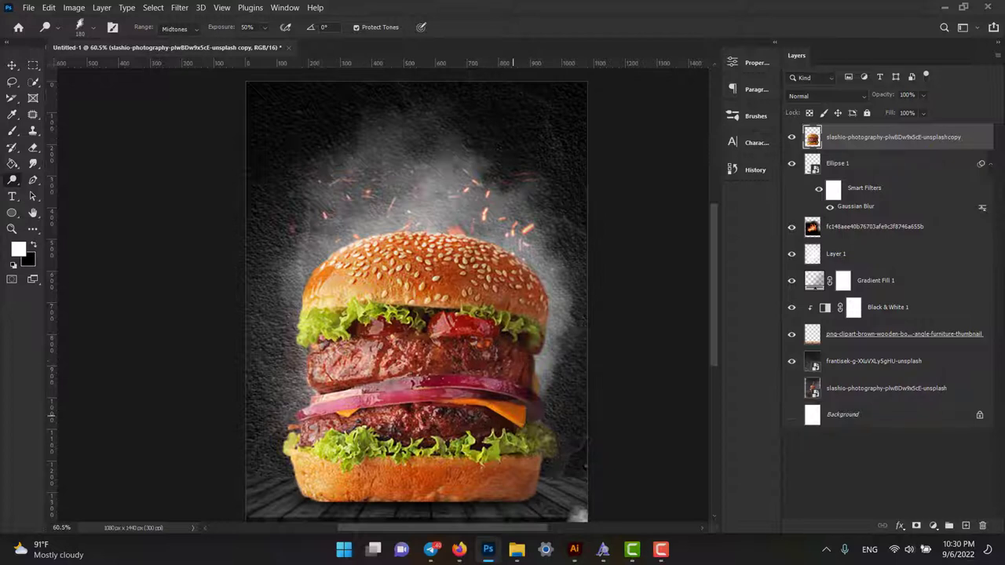
left_click_drag(484, 445, 356, 432)
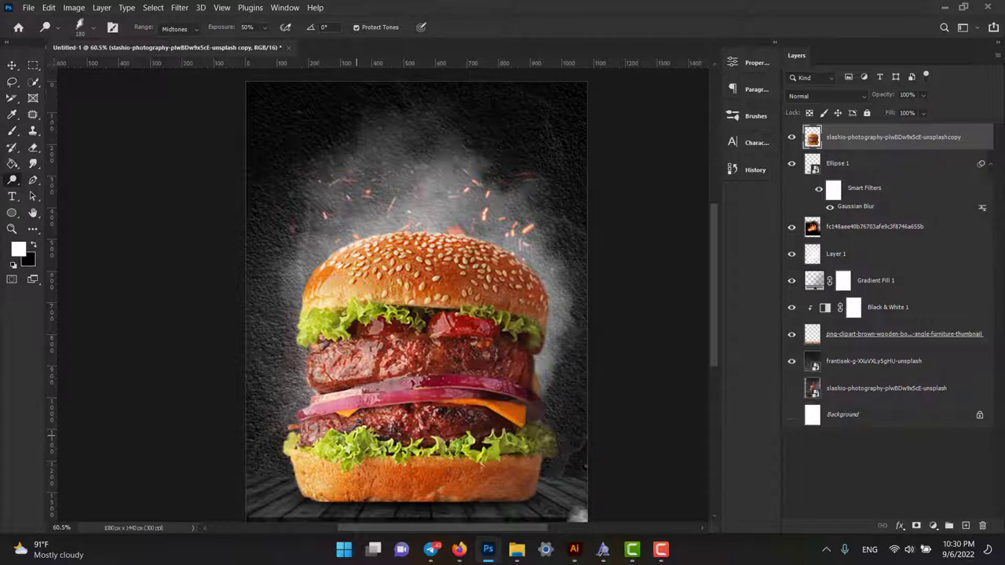
left_click_drag(471, 243, 529, 265)
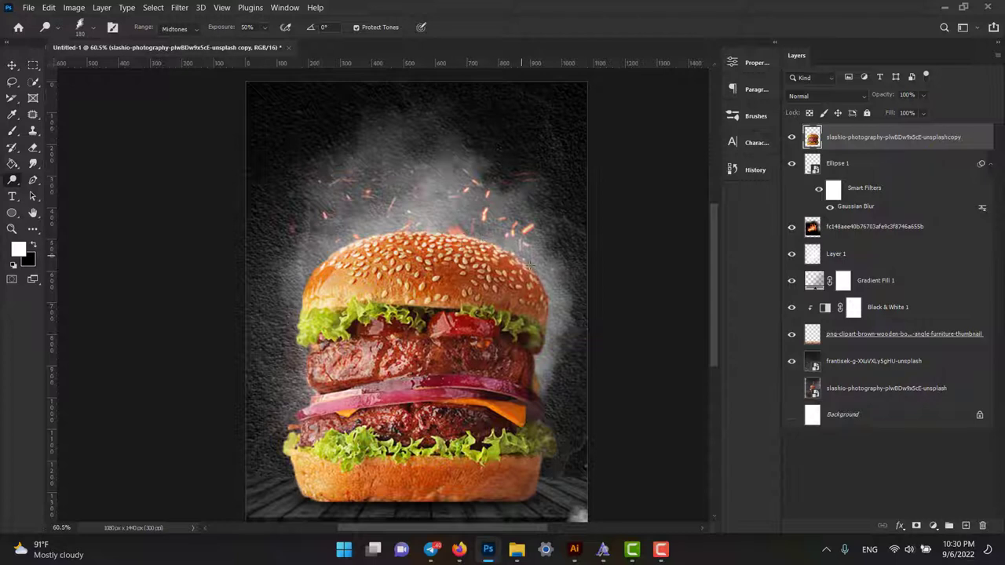
mouse_move(398, 223)
left_mouse_down()
mouse_move(356, 245)
mouse_move(518, 248)
left_mouse_up()
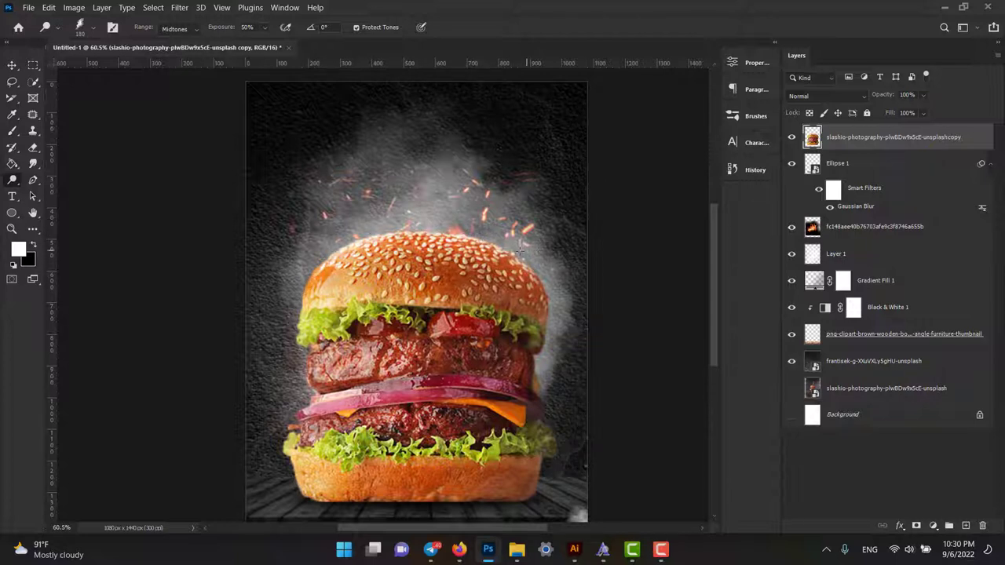
Burn the bottom bun and wooden planks to darken them
right_click(15, 183)
left_click(55, 195)
left_click_drag(534, 463, 407, 510)
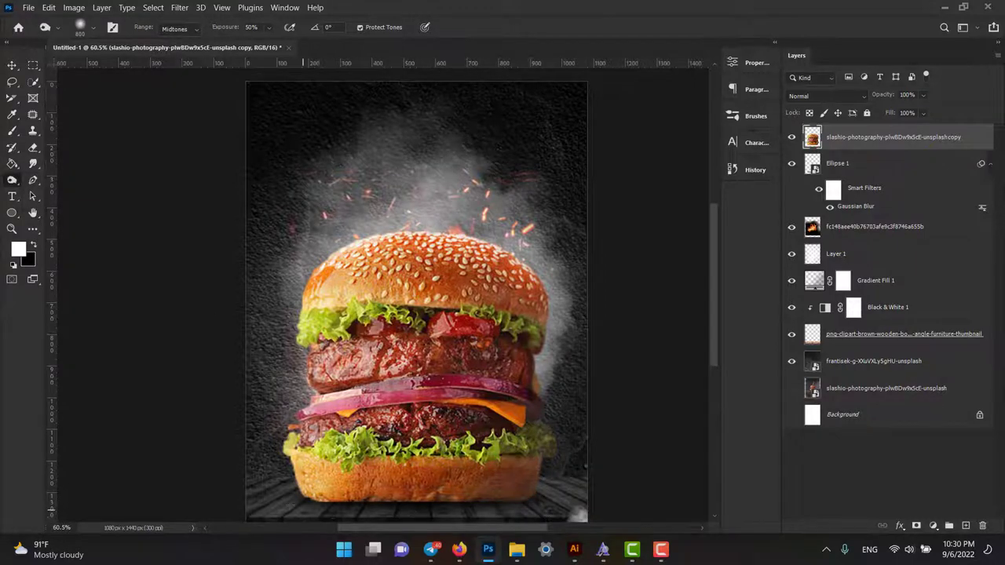
scroll(343, 511, "down", 3)
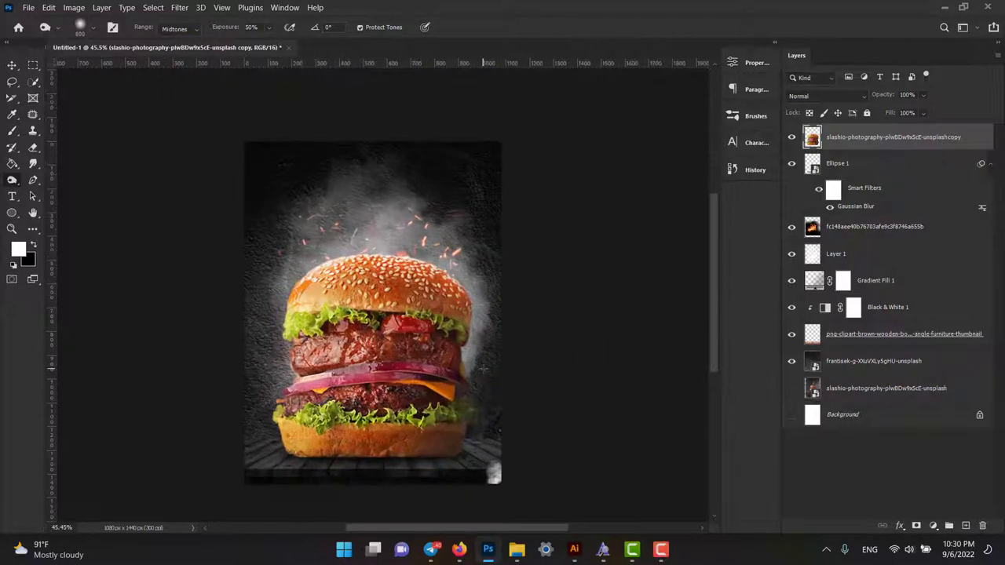
Add a Hue/Saturation adjustment with raised saturation, clipped to the burger layer
left_click(932, 525)
left_click(926, 406)
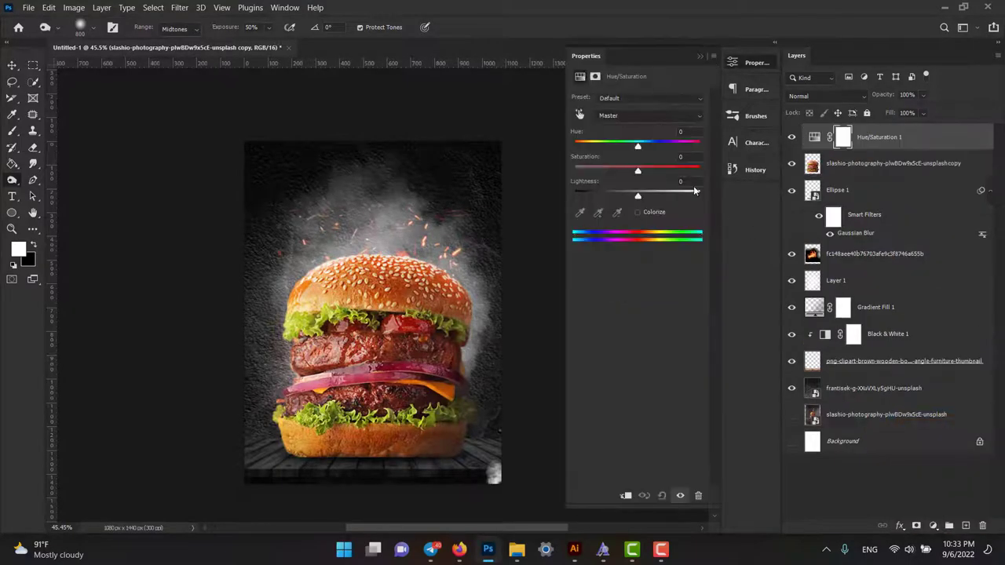
mouse_move(639, 171)
left_mouse_down()
mouse_move(652, 174)
mouse_move(642, 147)
left_mouse_up()
left_click(627, 495)
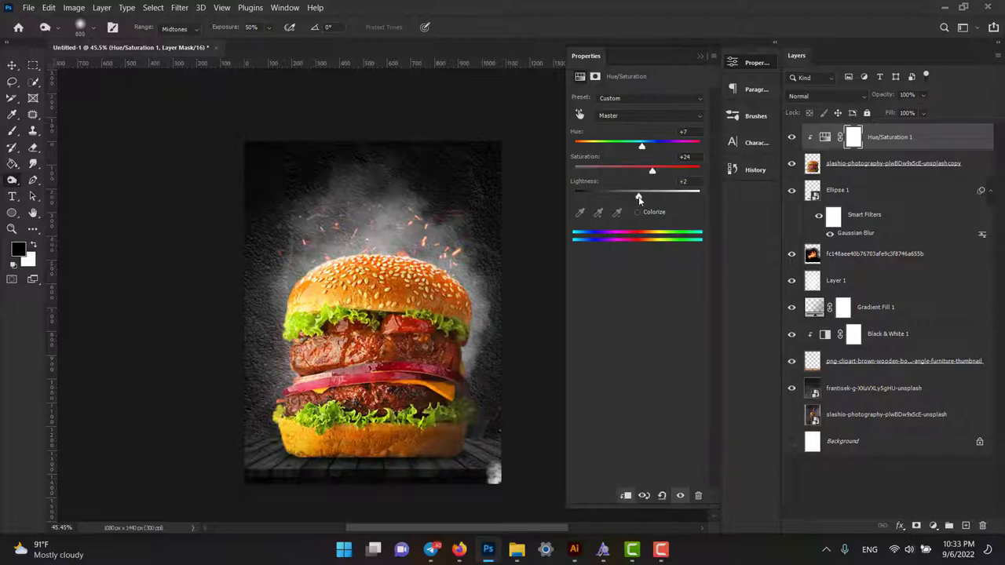
Add a Color Balance adjustment shifting midtones toward red and blue, clipped to the burger
left_click(933, 525)
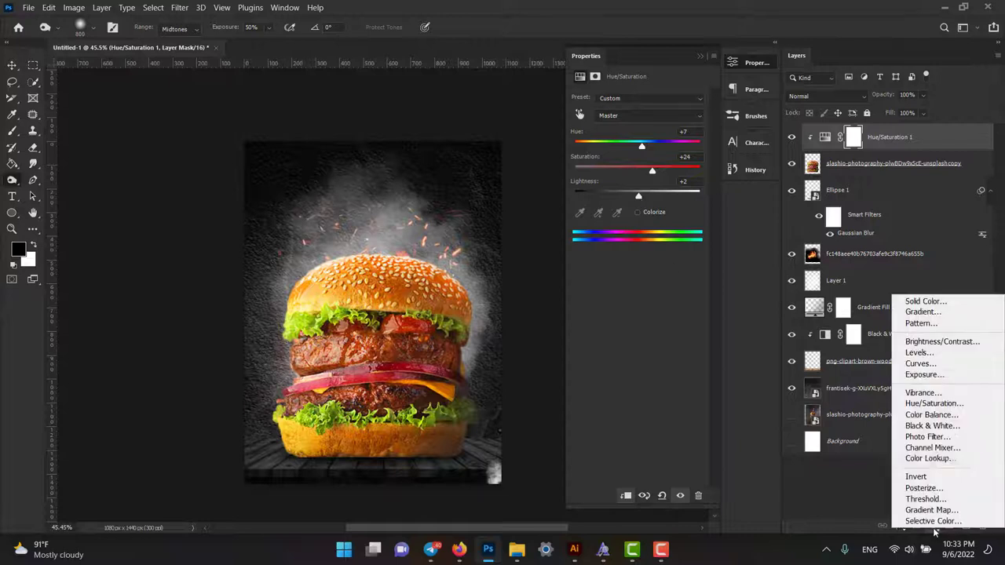
left_click(960, 414)
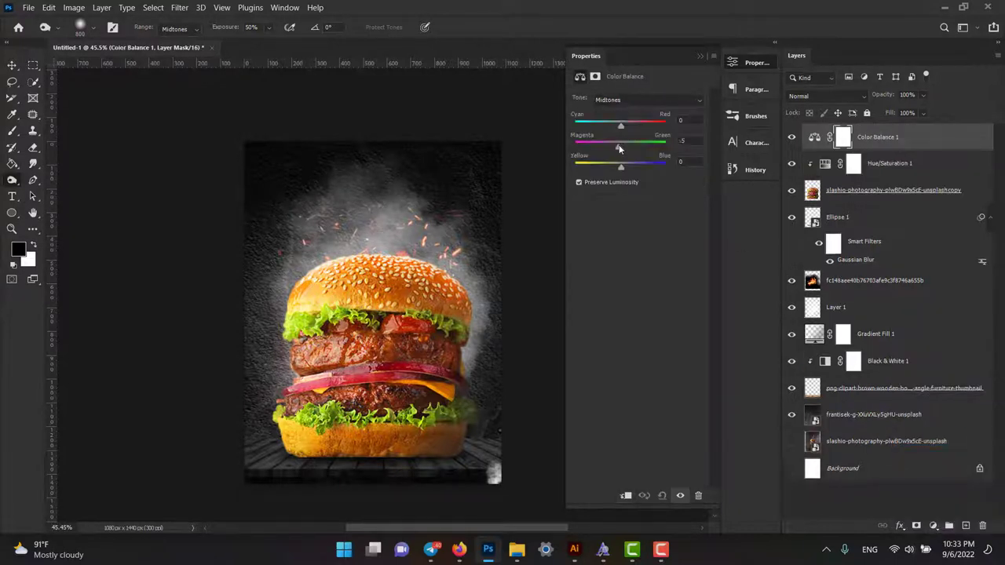
left_click_drag(618, 148, 627, 125)
left_click_drag(621, 166, 628, 167)
left_click(626, 494)
left_click(698, 57)
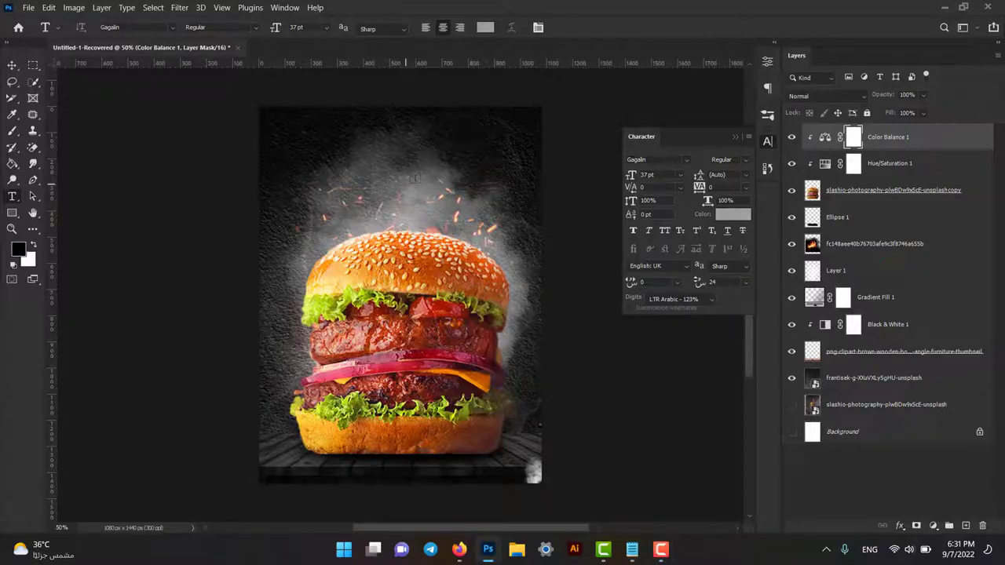
Type the BURGER title, enlarge it and position it above the burger
left_click(421, 176)
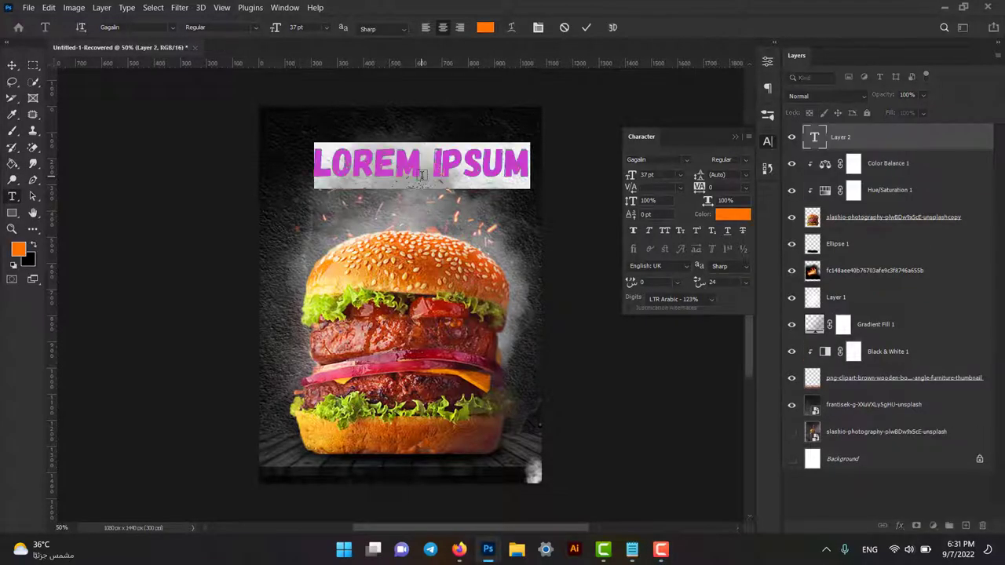
type("BUR")
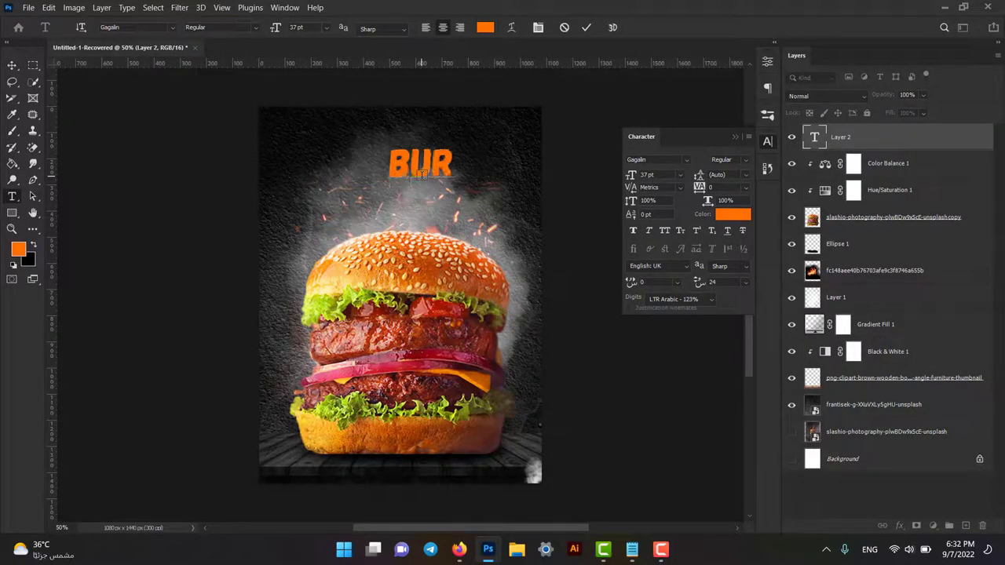
type("GER")
left_click(12, 67)
left_click(12, 66)
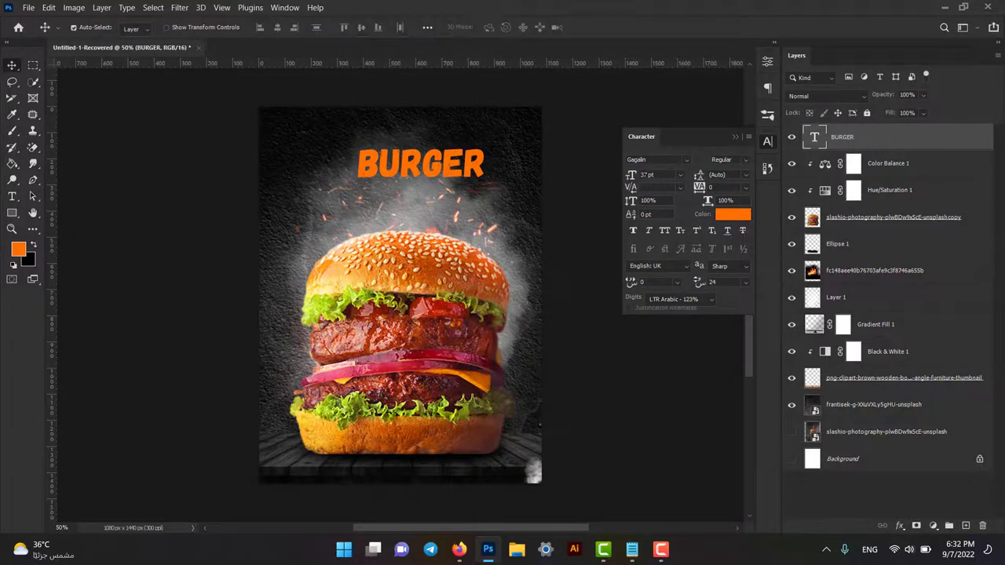
mouse_move(633, 177)
left_mouse_down()
mouse_move(651, 174)
mouse_move(645, 169)
left_mouse_up()
left_click_drag(464, 159, 450, 172)
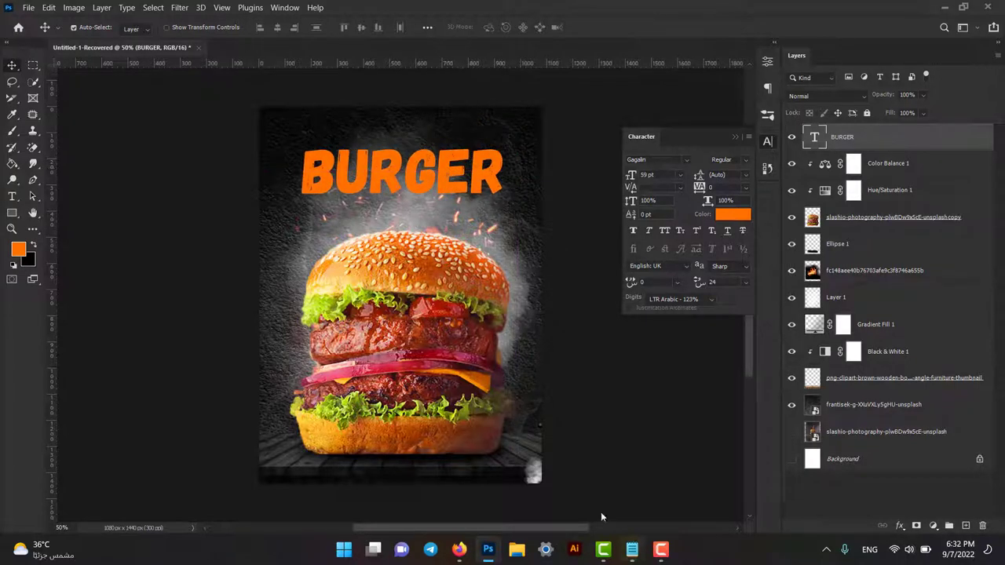
Locate the ink-circle image in the BURGER folder in File Explorer
left_click(516, 549)
scroll(639, 225, "up", 1)
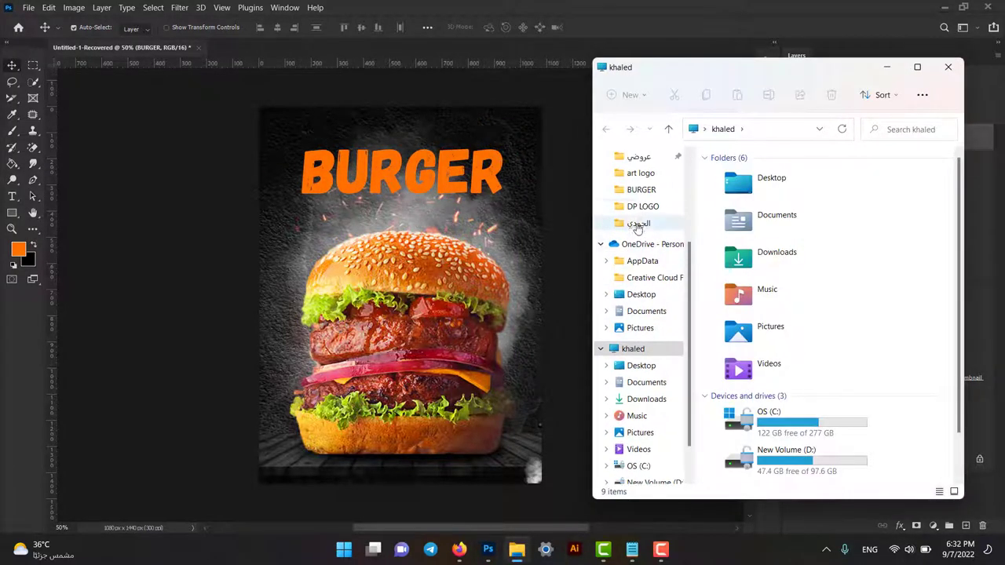
left_click(642, 189)
left_click(826, 302)
left_click(489, 309)
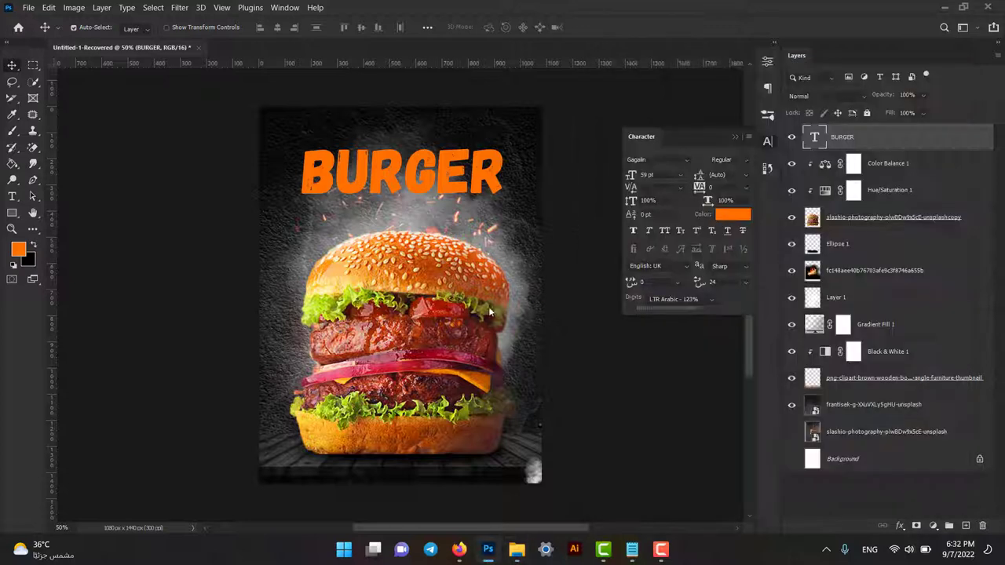
Place the ink-circle image, erase its white background and give it an orange Color Overlay
left_click_drag(507, 272, 499, 265)
key("Return")
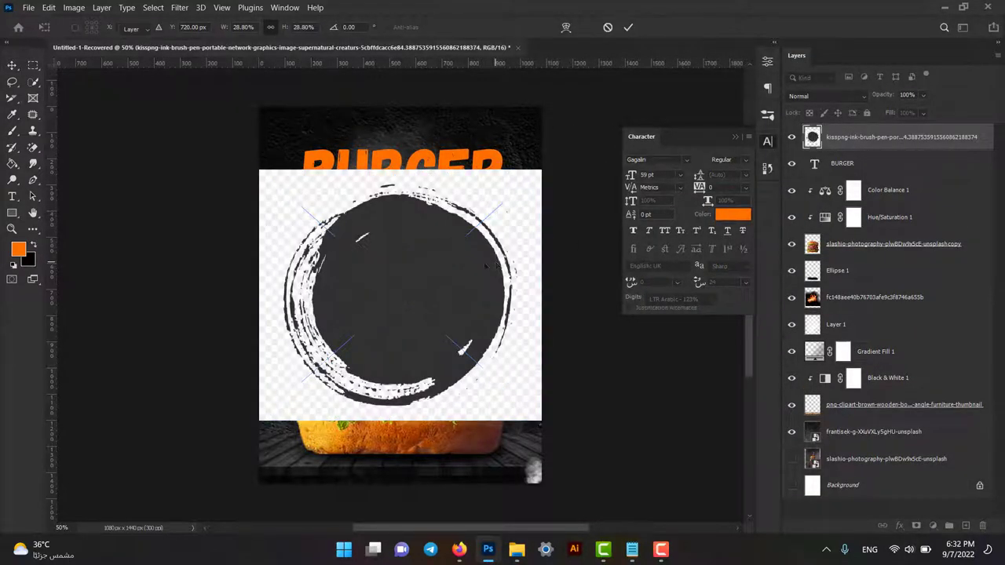
left_click(32, 148)
left_click(484, 189)
left_click(511, 223)
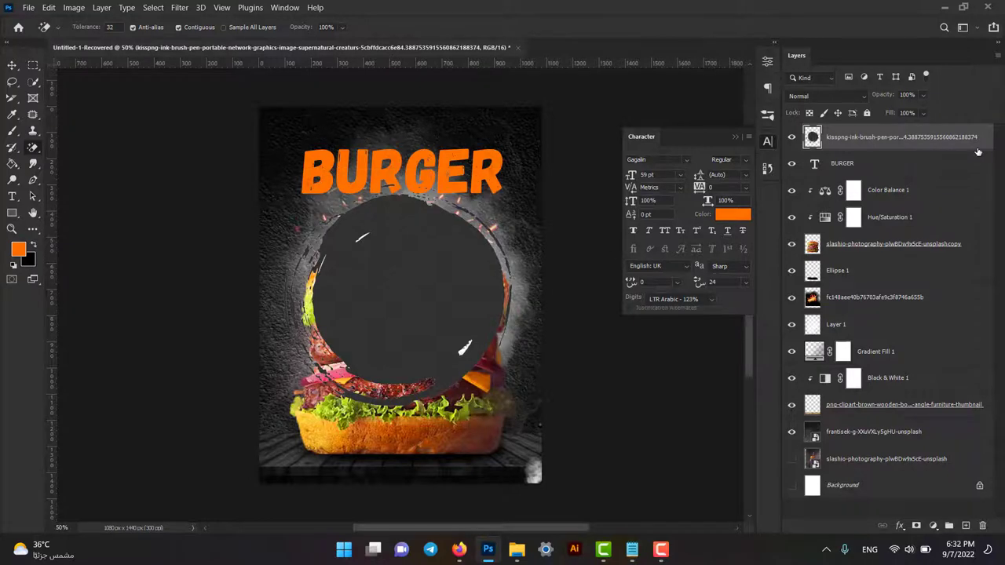
double_click(978, 151)
left_click(79, 366)
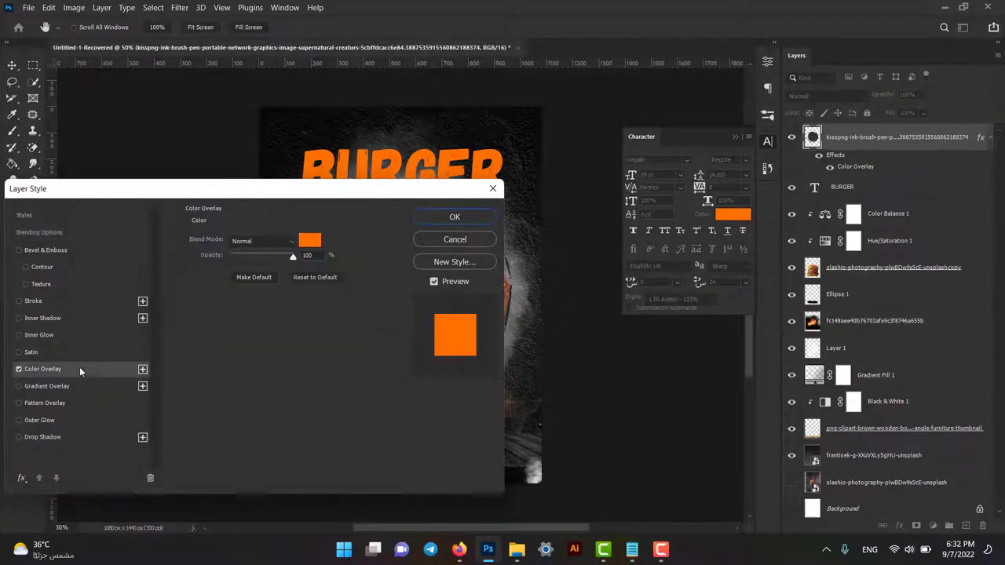
left_click(469, 215)
Scale the orange circle to about 29% and move it to the bun's upper right
key("v")
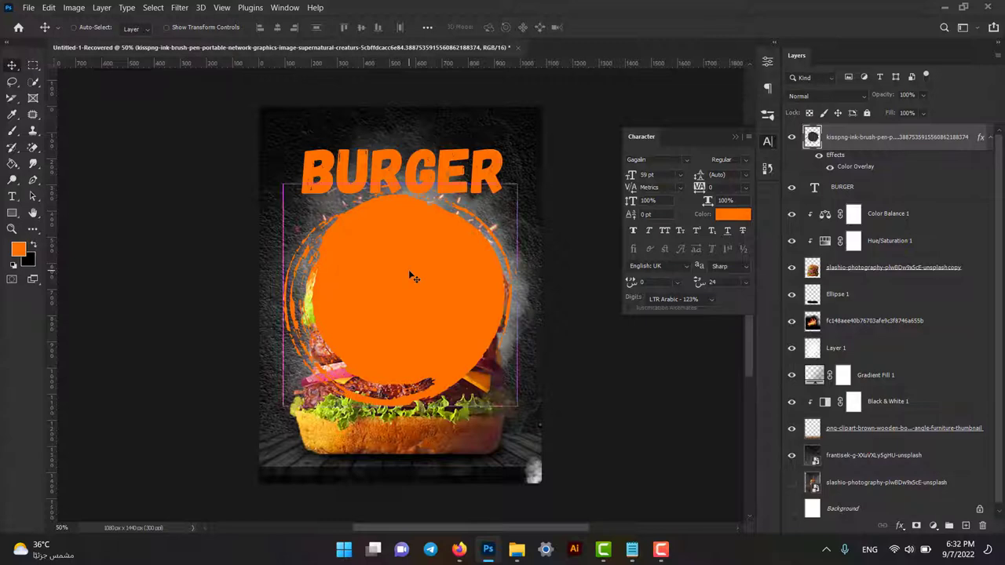
key("ctrl+t")
left_click_drag(517, 185, 375, 326)
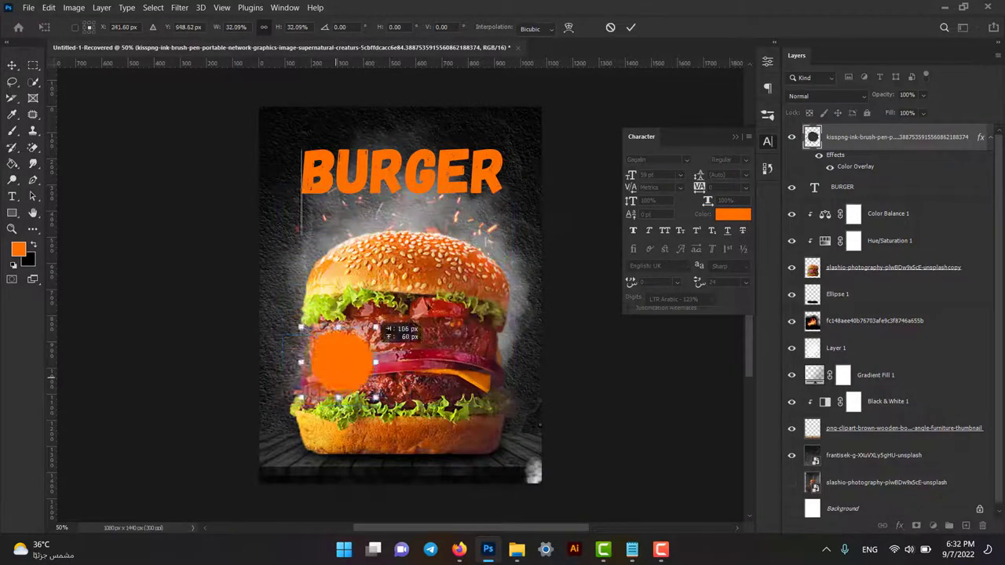
left_click_drag(361, 368, 506, 264)
left_click_drag(524, 222, 509, 254)
key("Return")
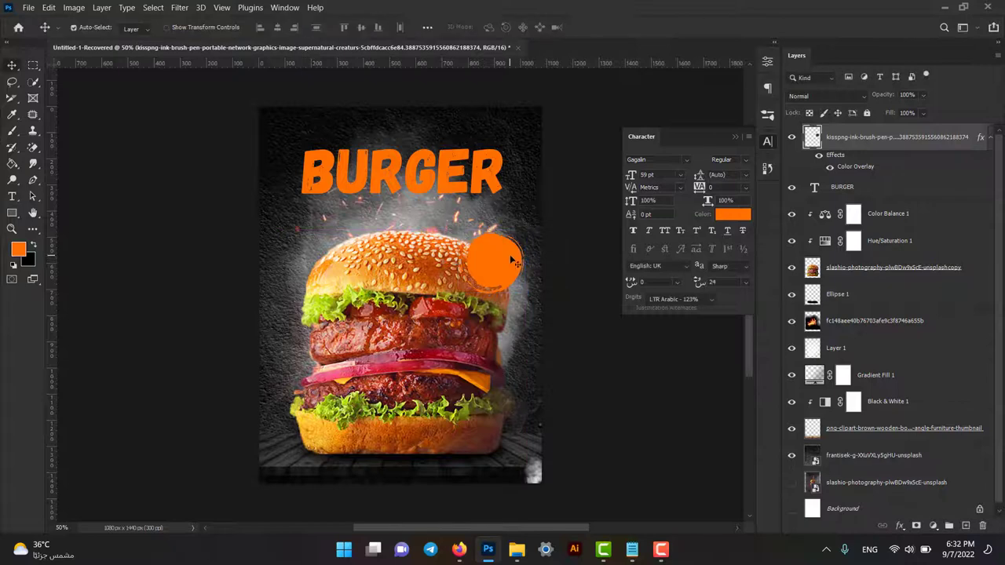
Copy the word 'Delicious' from the notes and select the sparks layer
left_click(632, 549)
double_click(119, 160)
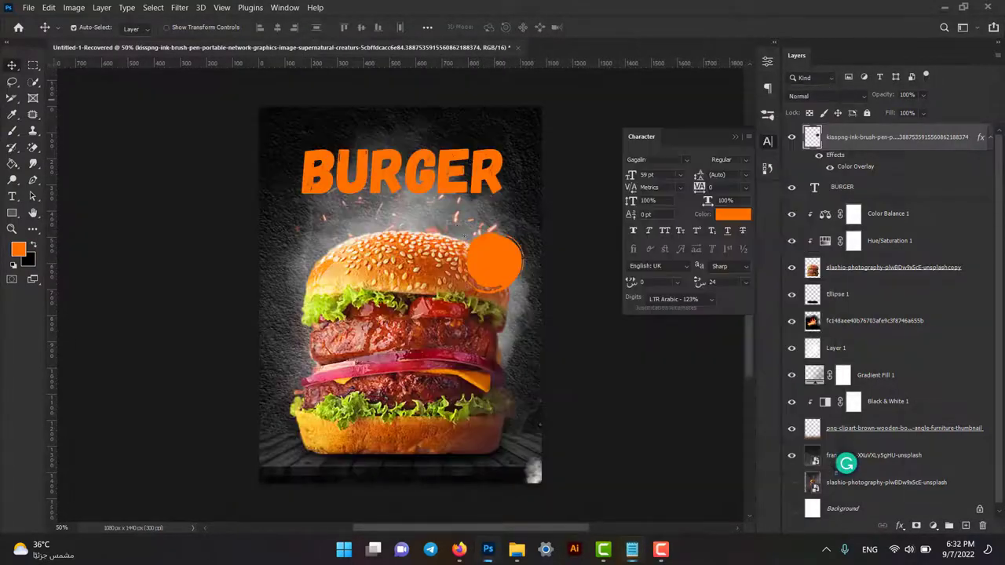
left_click(755, 94)
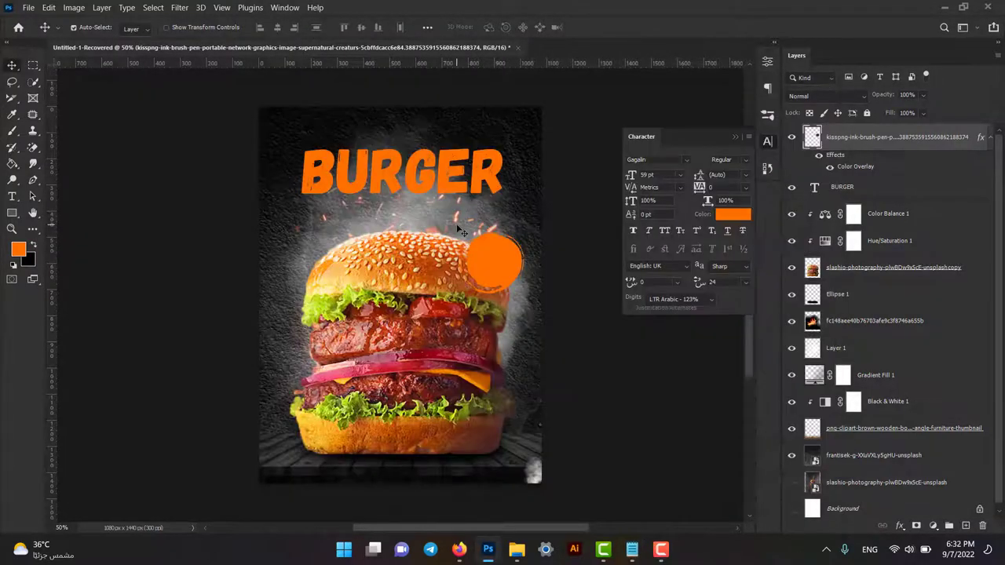
left_click(468, 235)
Paste 'Delicious' as a text layer in Fake Serif with colour #ffffff
key("t")
left_click(466, 212)
key("ctrl+v")
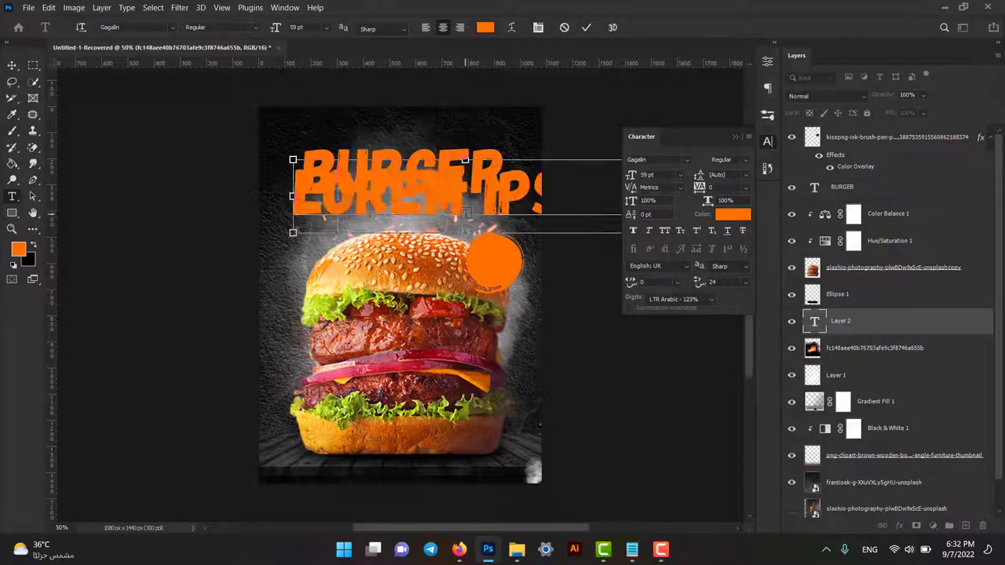
key("ctrl+a")
left_click(690, 157)
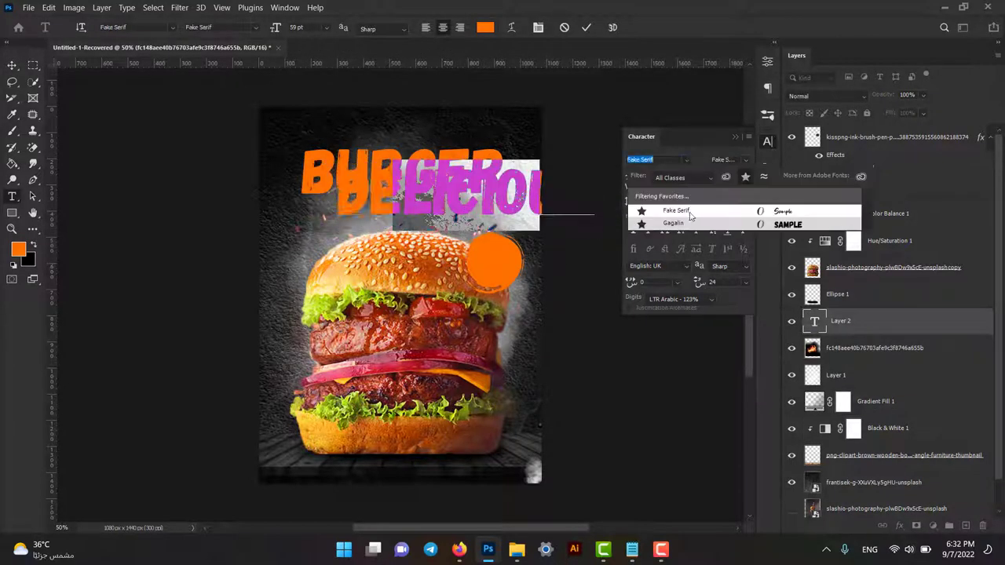
left_click(687, 210)
left_click(732, 214)
type("ffffff")
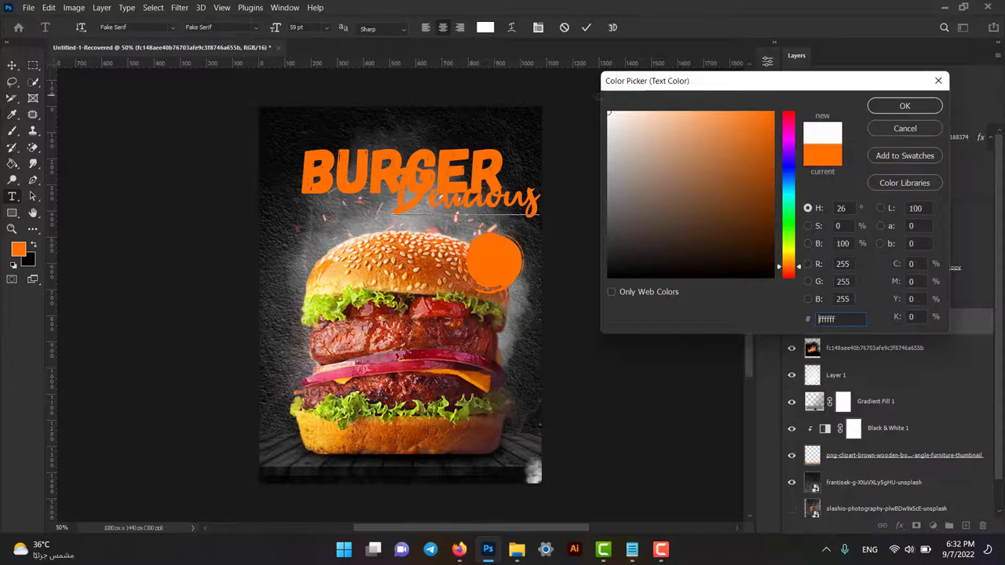
left_click(904, 103)
left_click(12, 65)
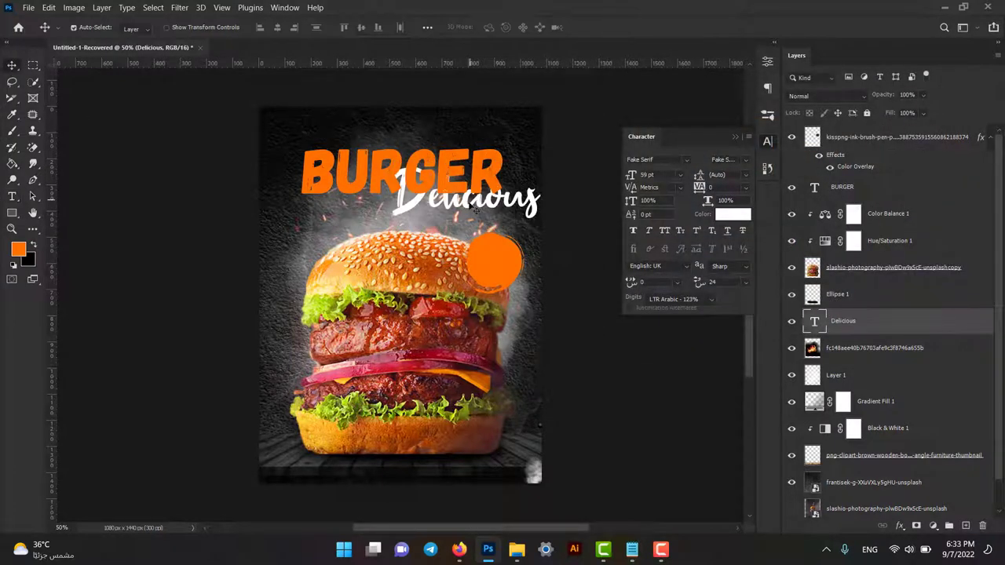
Position Delicious just beneath the BURGER title, adjusting both together
left_click_drag(475, 210, 408, 227)
double_click(429, 145)
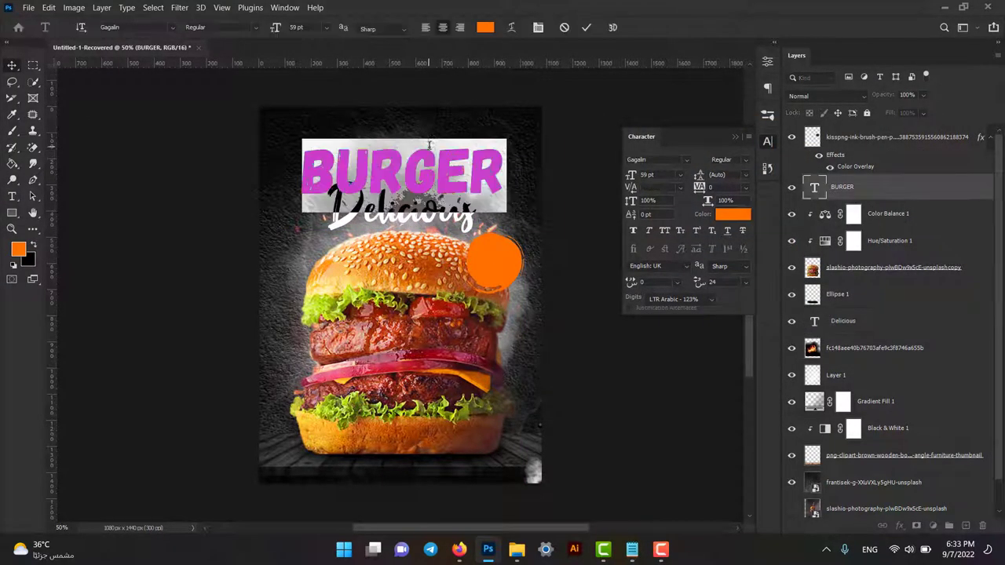
left_click(12, 65)
left_click_drag(377, 169, 392, 148)
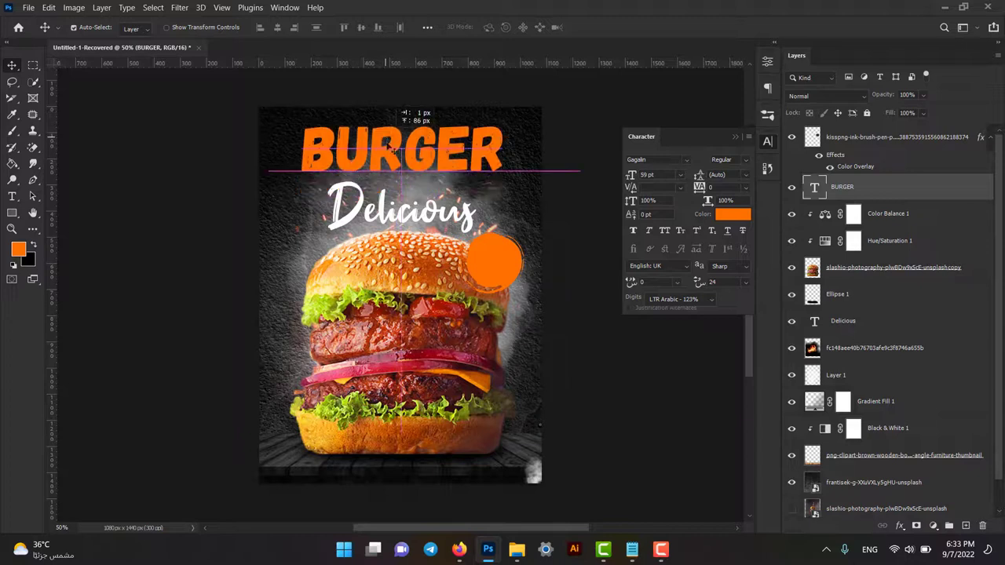
left_click_drag(400, 218, 400, 203)
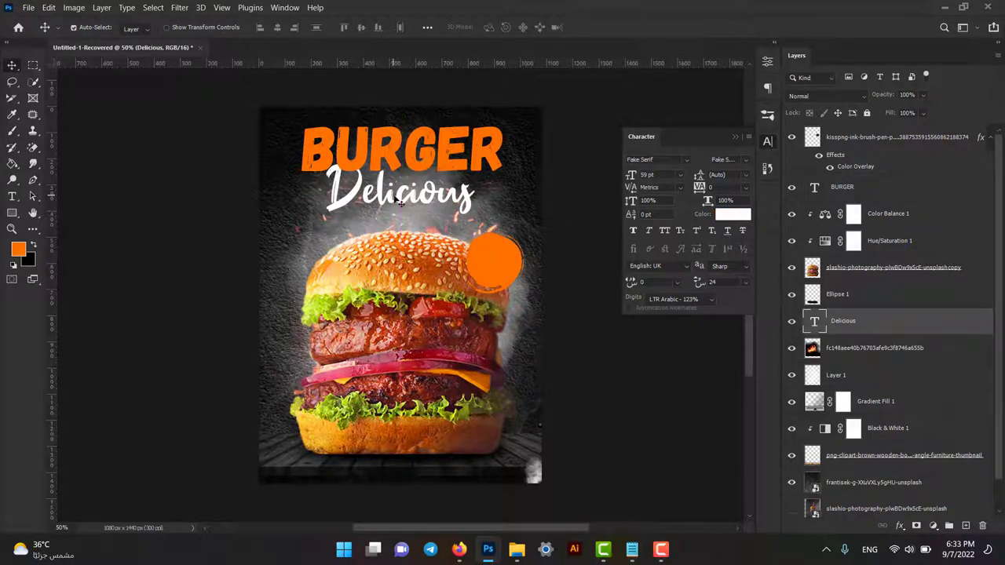
left_click_drag(420, 157, 419, 164)
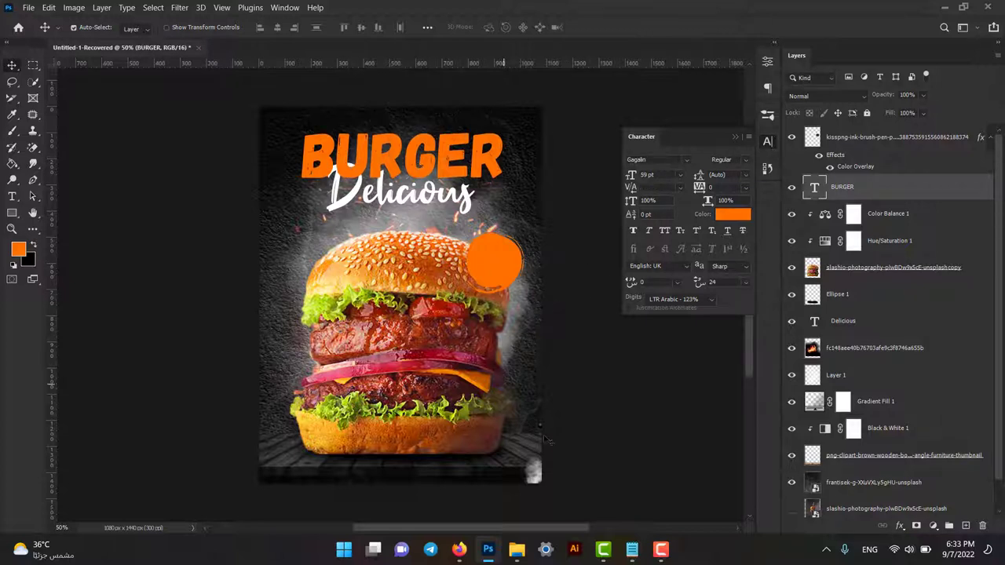
Add a white '50%' text layer with the percent sign at 12 pt
key("t")
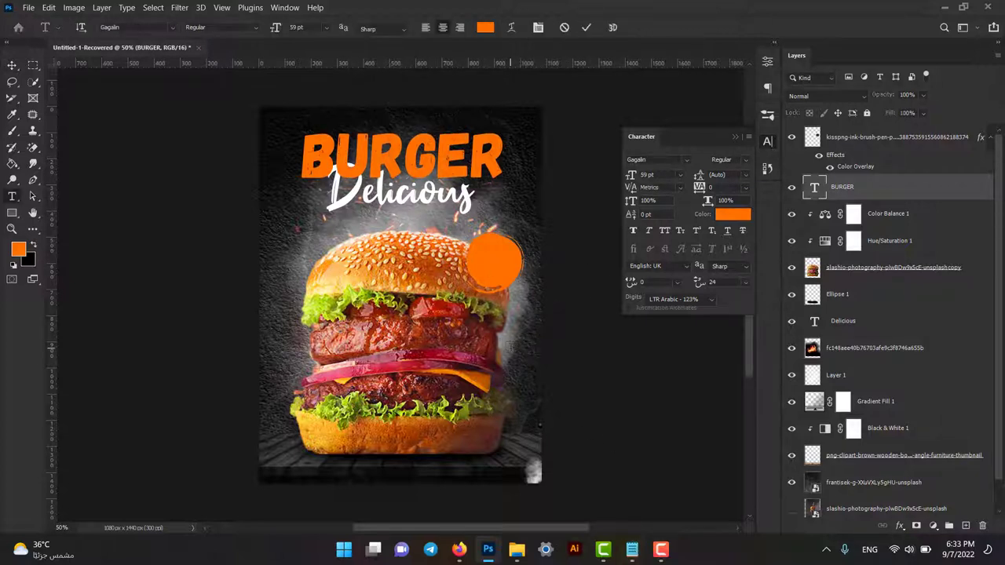
left_click(511, 348)
type("50")
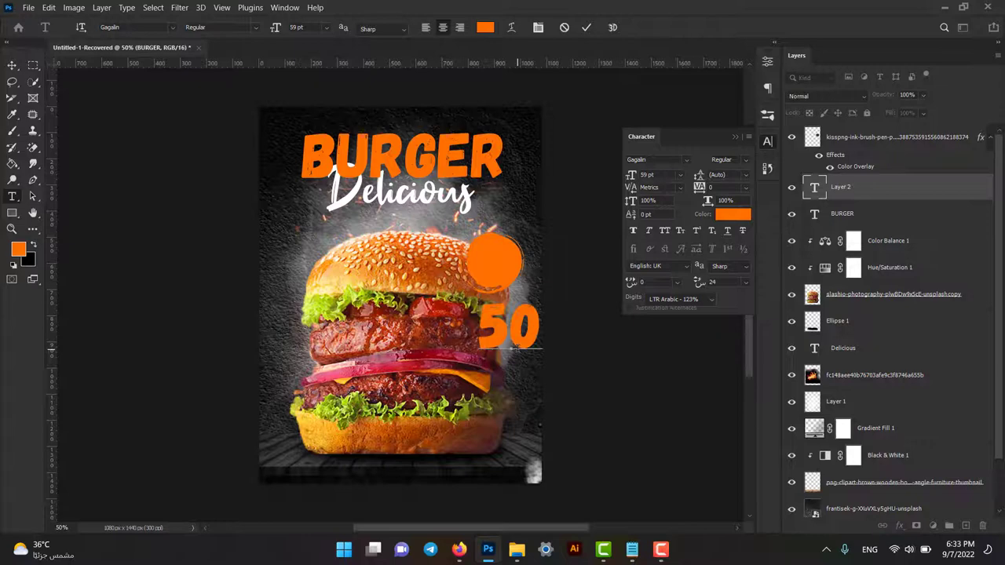
type("9")
left_click(733, 214)
left_click(610, 114)
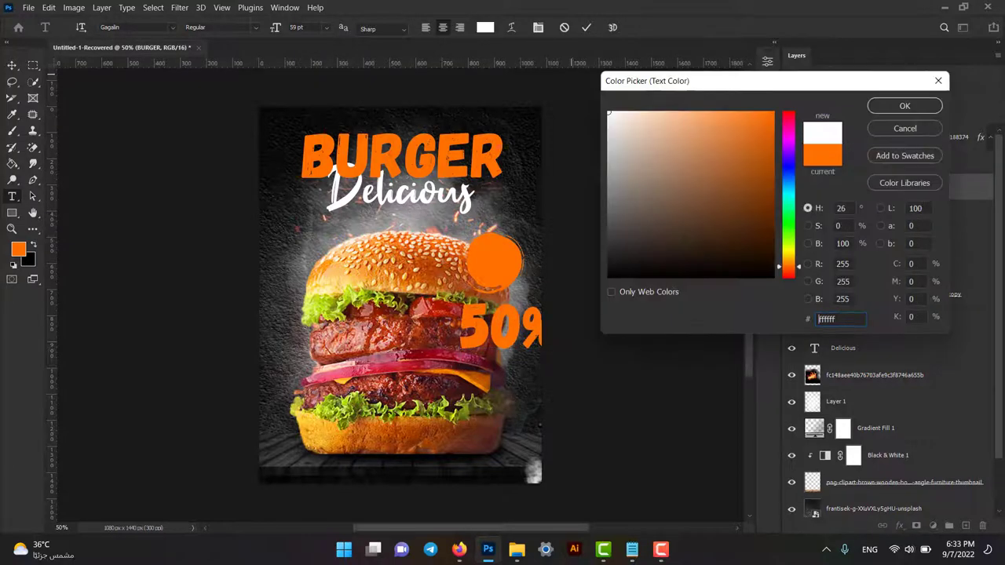
left_click(901, 105)
double_click(493, 337)
left_click(732, 213)
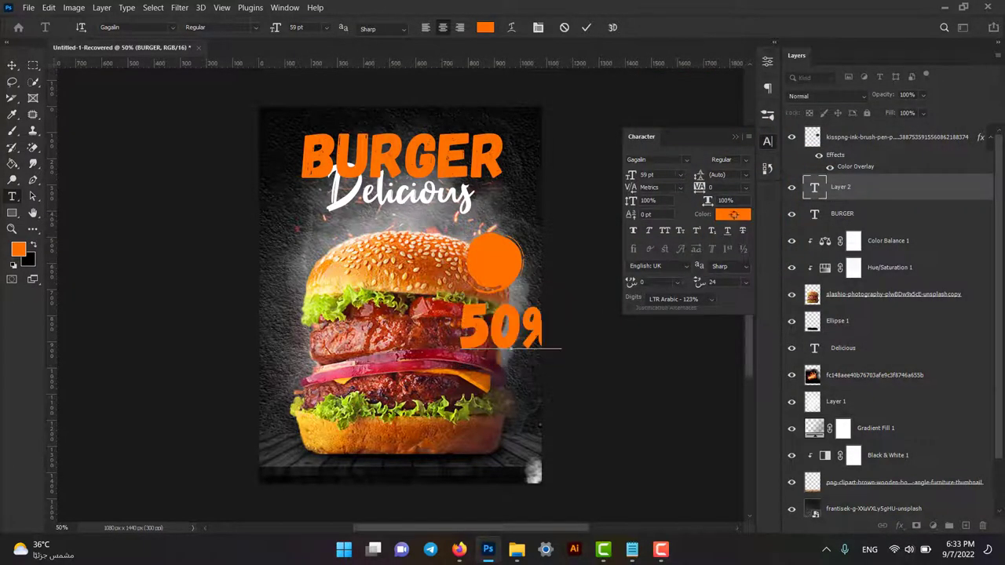
left_click(609, 113)
left_click(920, 112)
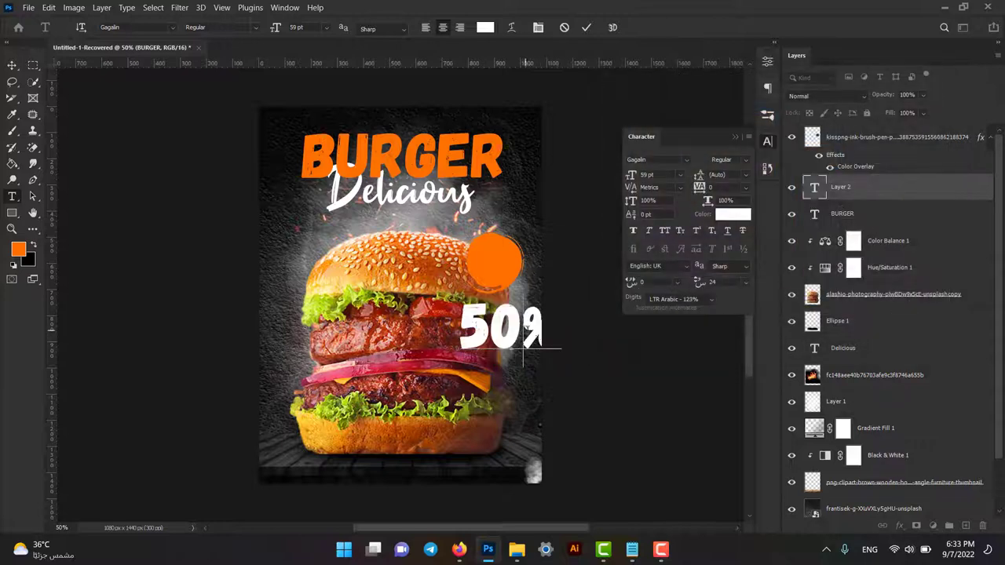
left_click_drag(524, 329, 547, 334)
left_click(679, 174)
left_click(673, 260)
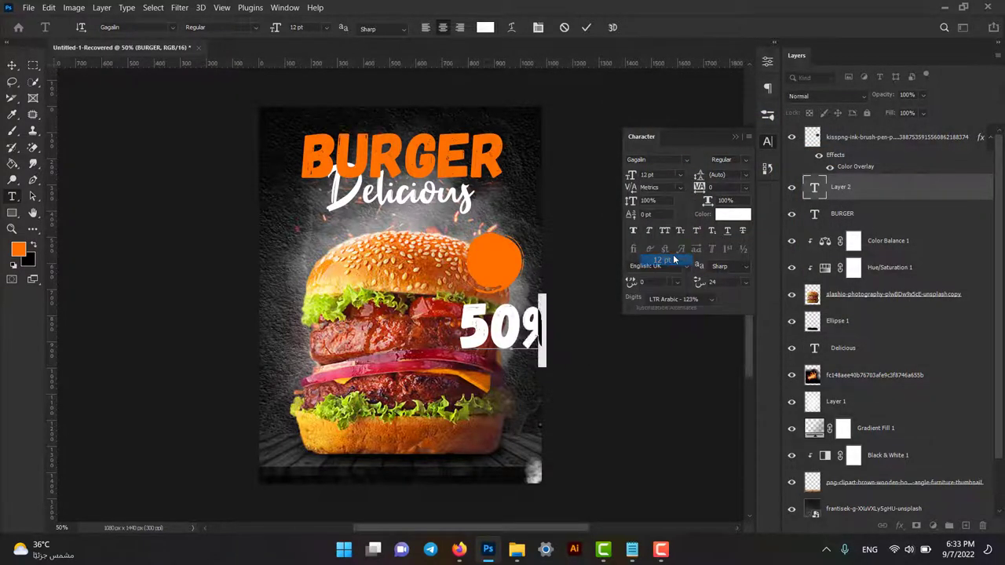
left_click(11, 65)
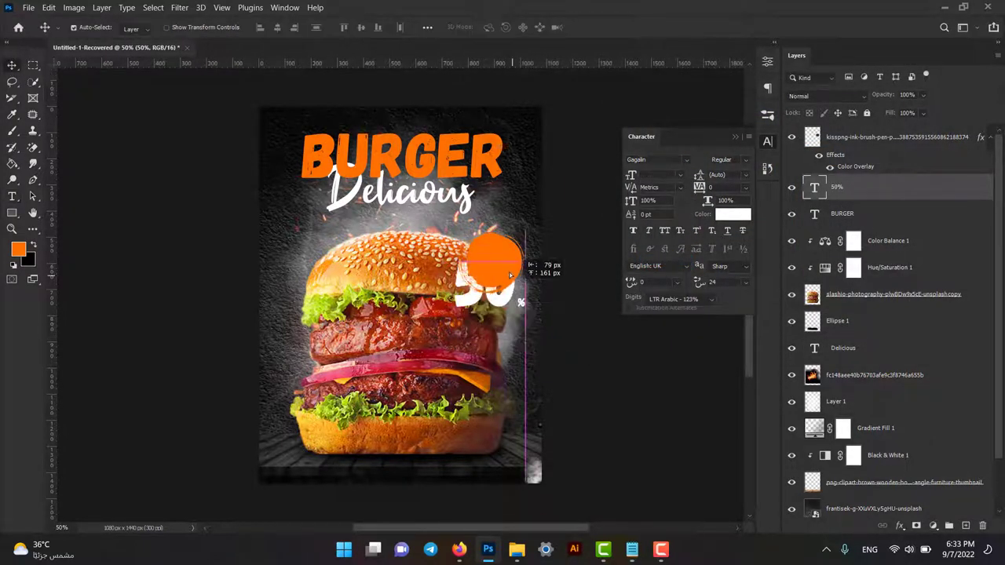
Scale and centre the 50% inside the orange circle, layered above it
mouse_move(506, 326)
left_mouse_down()
mouse_move(481, 250)
mouse_move(493, 251)
left_mouse_up()
key("ctrl+t")
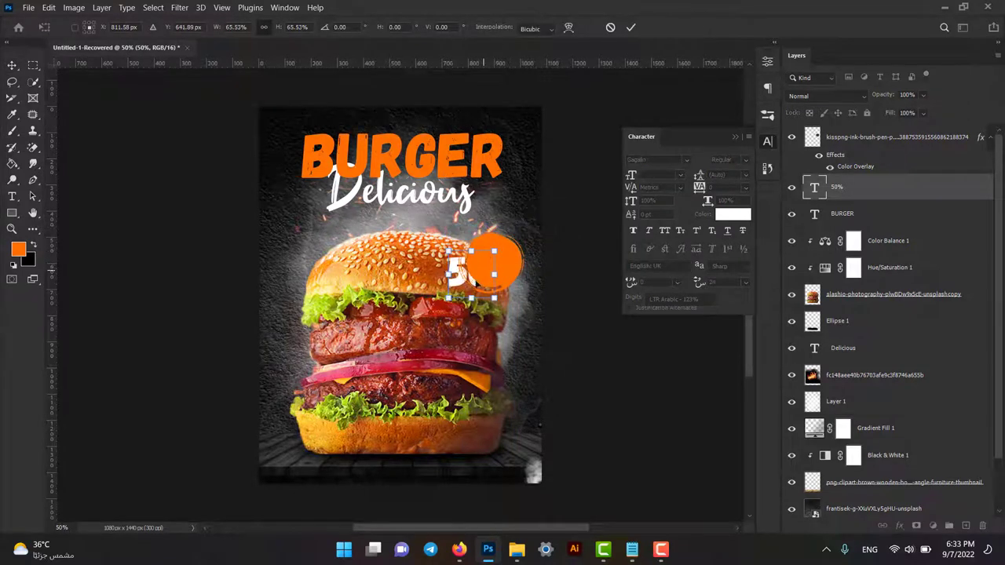
left_click_drag(460, 289, 484, 274)
key("Return")
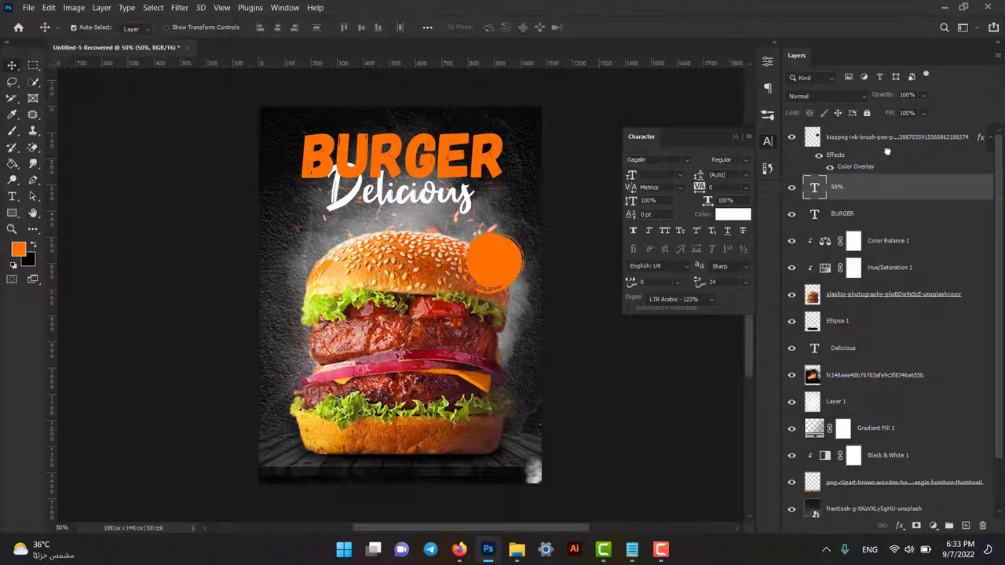
left_click_drag(885, 187, 887, 127)
scroll(491, 271, "up", 1)
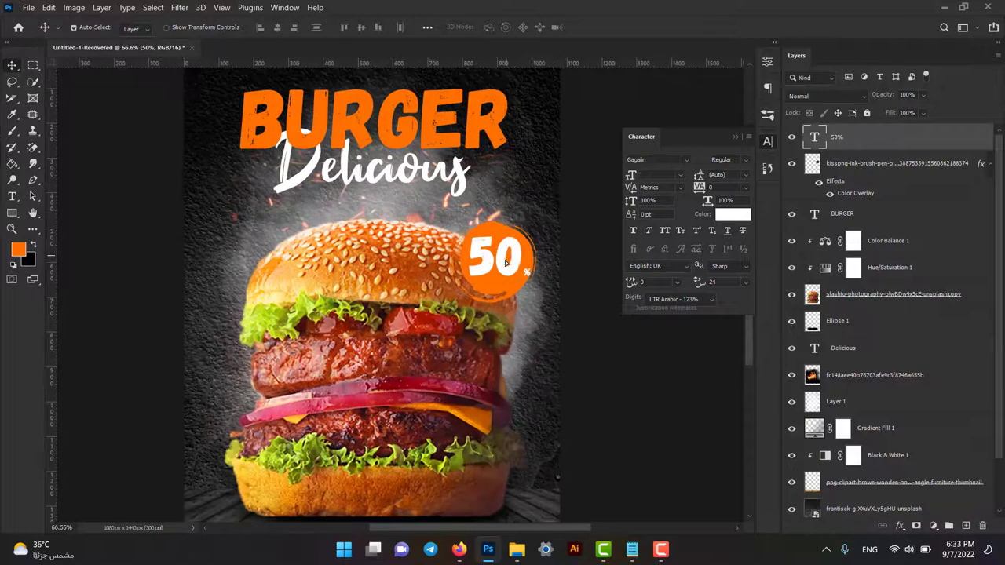
scroll(524, 267, "up", 2)
key("ctrl+t")
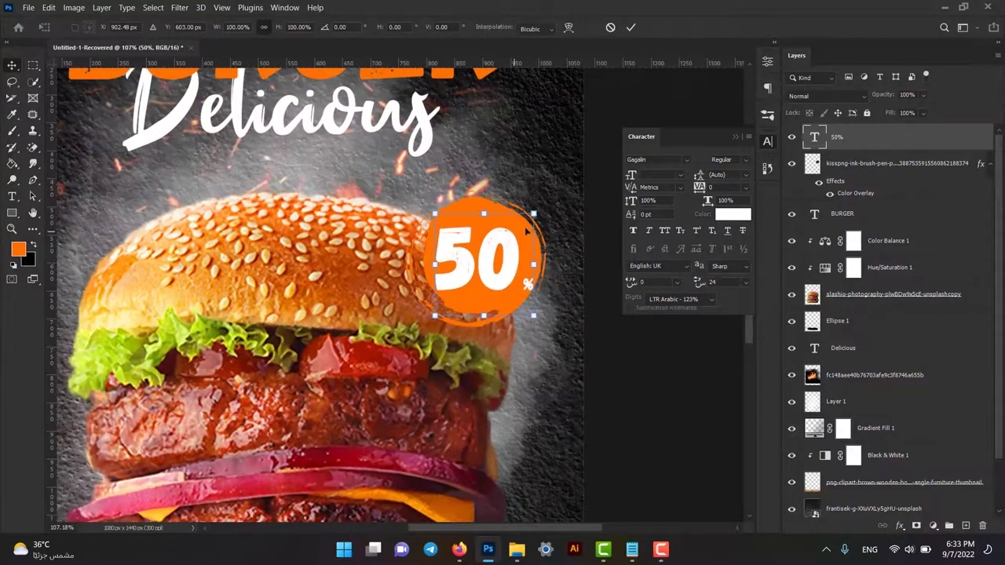
left_click_drag(482, 255, 485, 269)
key("Return")
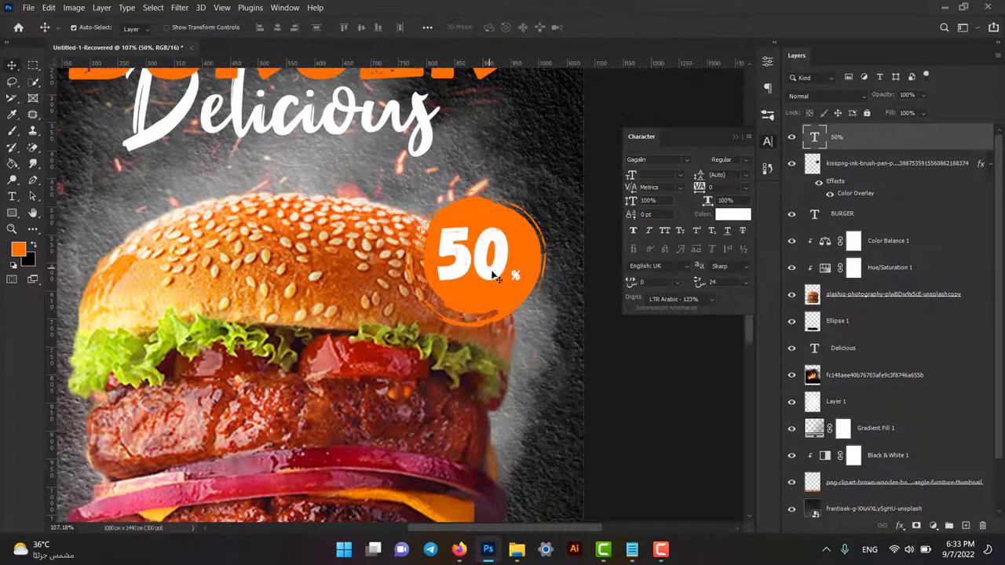
Reduce the percent sign to 10 pt
key("t")
left_click_drag(523, 280, 514, 280)
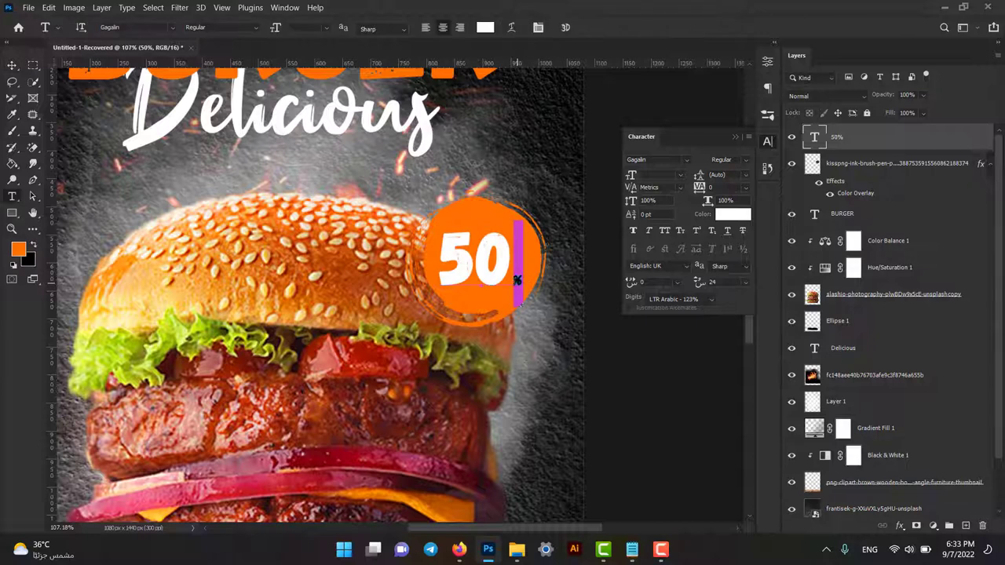
left_click(679, 174)
left_click(678, 239)
key("ctrl+Return")
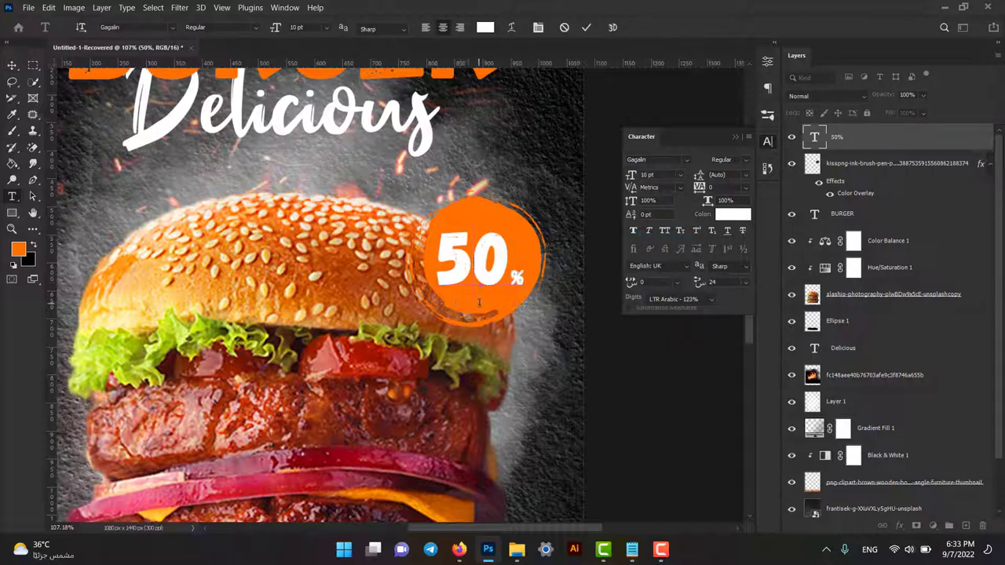
Add a 6 pt Fake Serif 'OFF' text layer and move it up toward the 50% badge
left_click(537, 399)
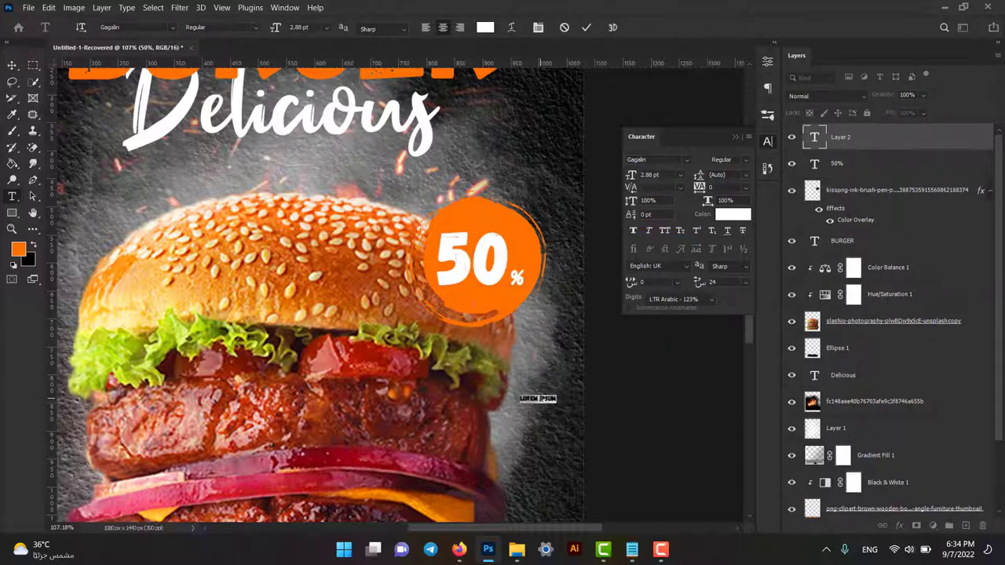
left_click(685, 159)
left_click(675, 196)
left_click_drag(631, 178, 637, 179)
type("OFF")
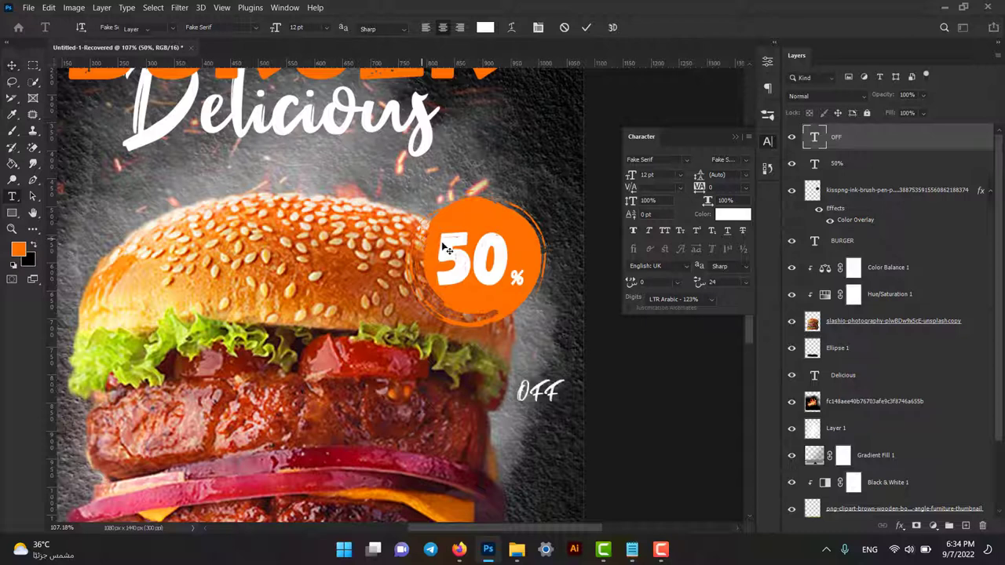
left_click(12, 64)
mouse_move(514, 345)
left_mouse_down()
mouse_move(488, 317)
mouse_move(457, 248)
left_mouse_up()
left_click(733, 213)
type("000000")
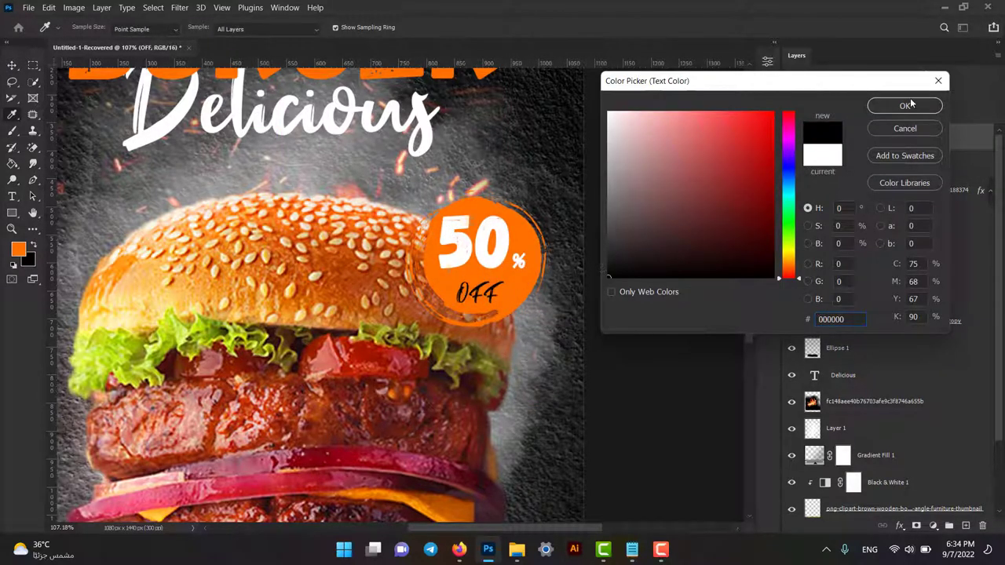
left_click(905, 105)
Change 'OFF' to 'Off', scale it to about 146%, then select the 50% layer
key("t")
left_click_drag(469, 302, 503, 299)
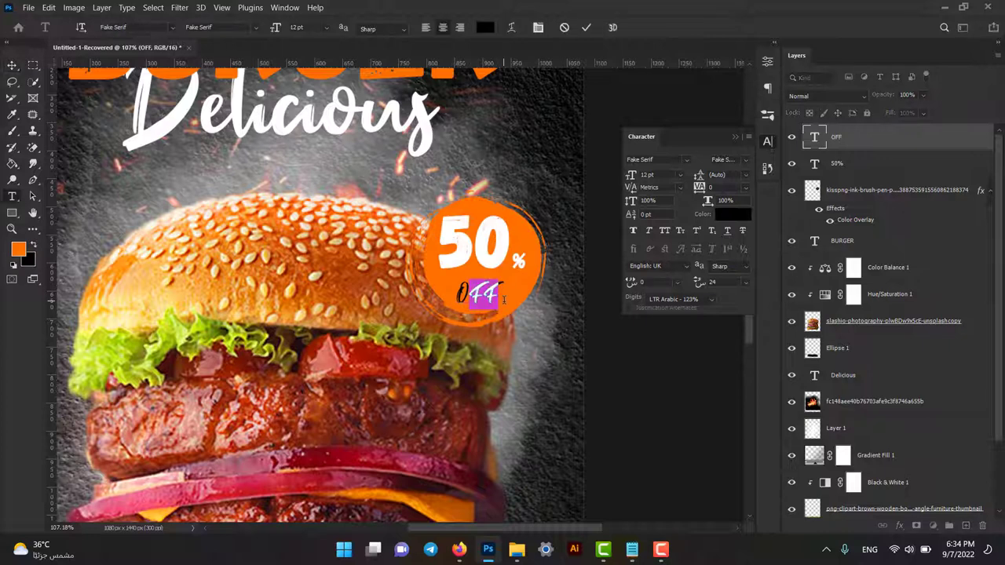
type("ff")
left_click(12, 64)
key("ctrl+t")
left_click_drag(490, 285, 500, 267)
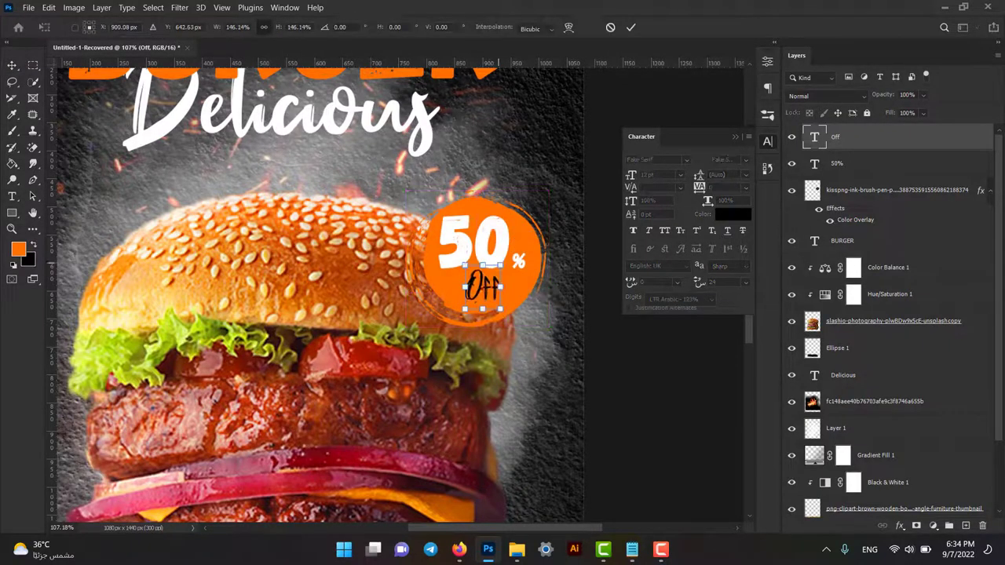
key("Return")
scroll(581, 334, "down", 2)
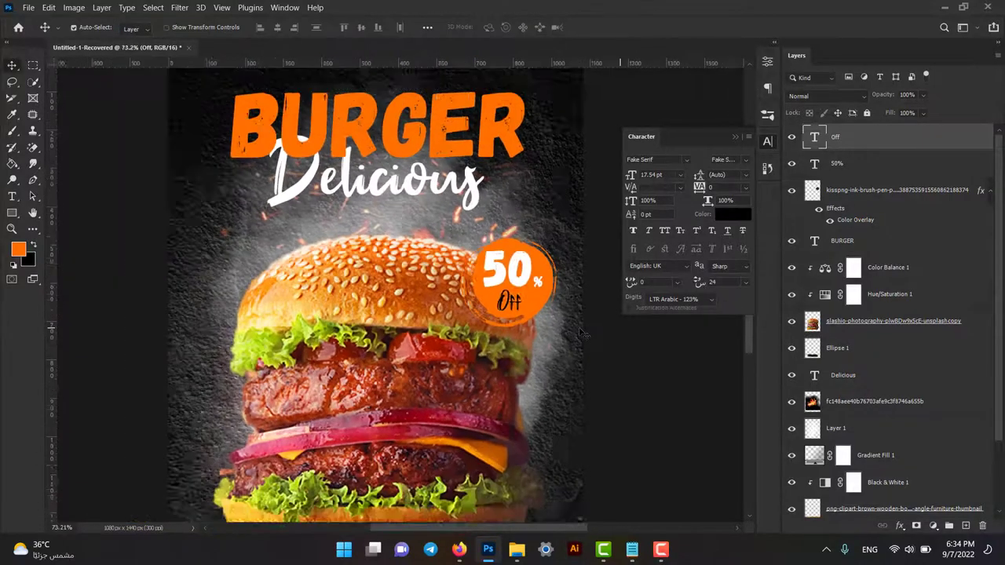
scroll(581, 334, "down", 2)
left_click(541, 297)
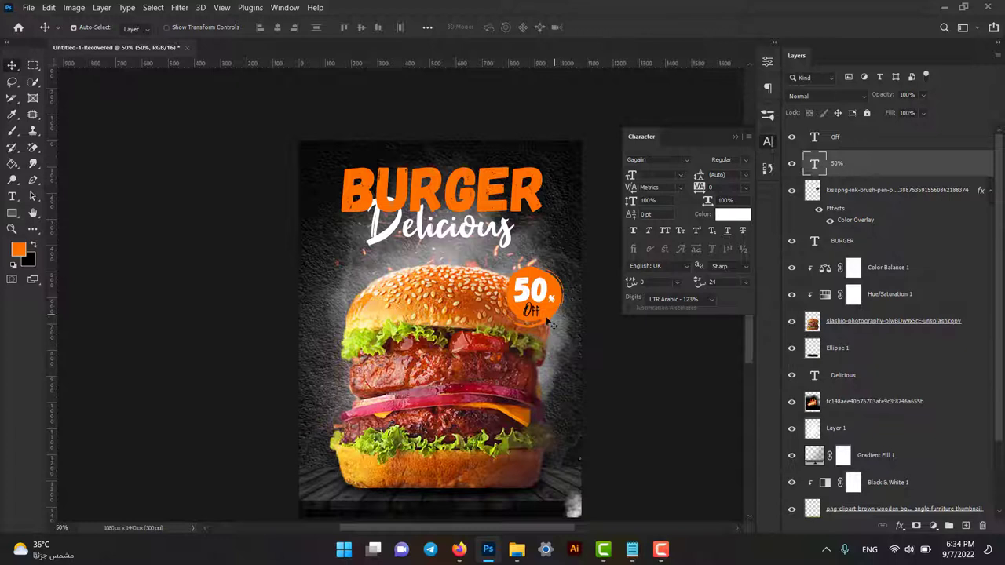
Move the Delicious text layer above the ink brush layer
scroll(549, 325, "down", 1)
left_click(485, 240)
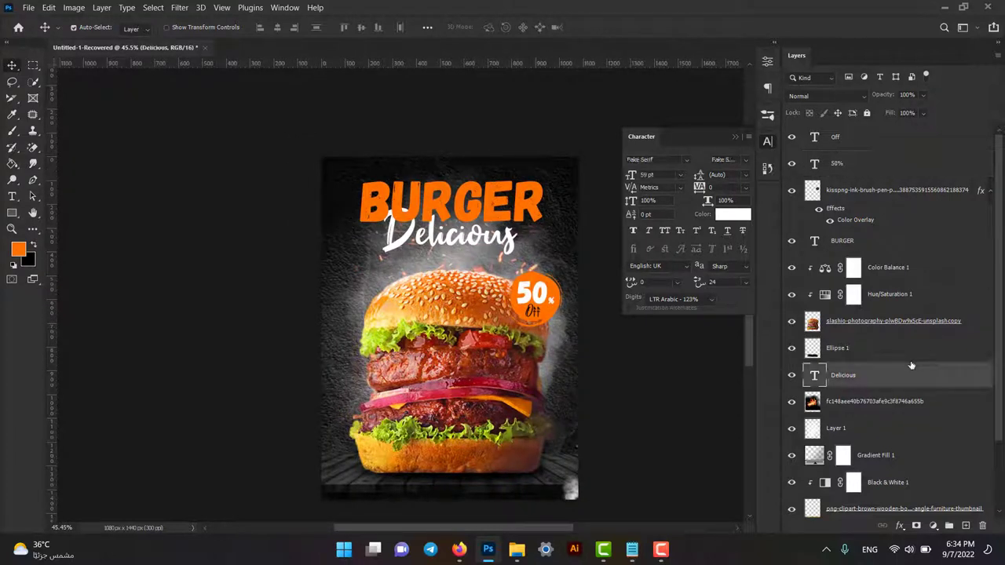
left_click_drag(904, 346, 886, 180)
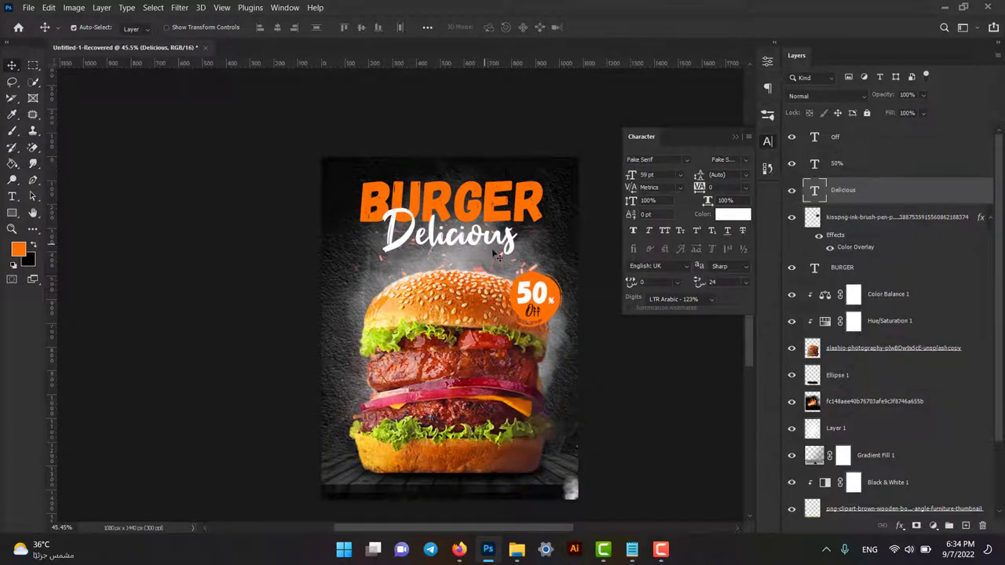
Add orange Gagalin 'order now' text and place it at the poster's bottom right
key("t")
left_click(486, 476)
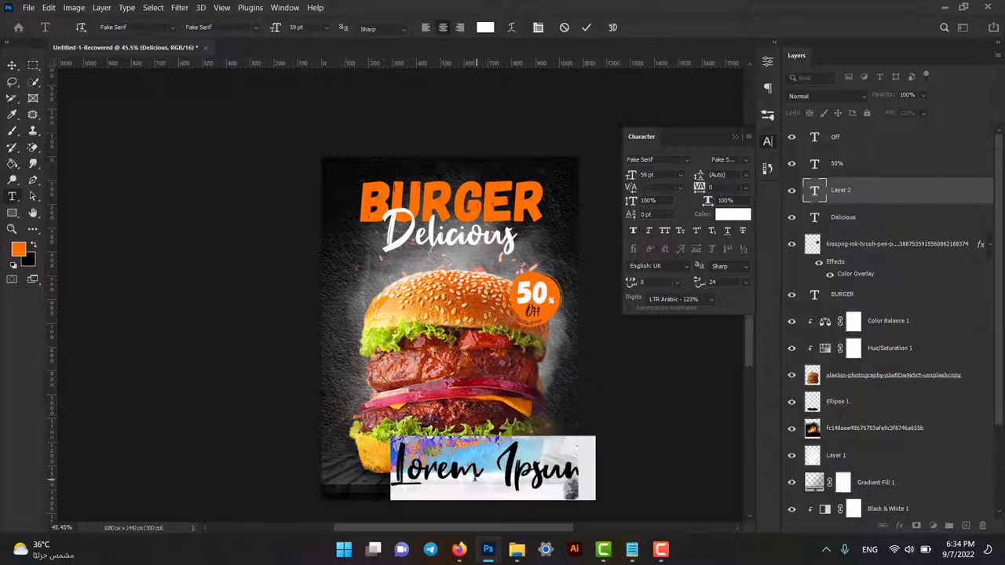
type("orde")
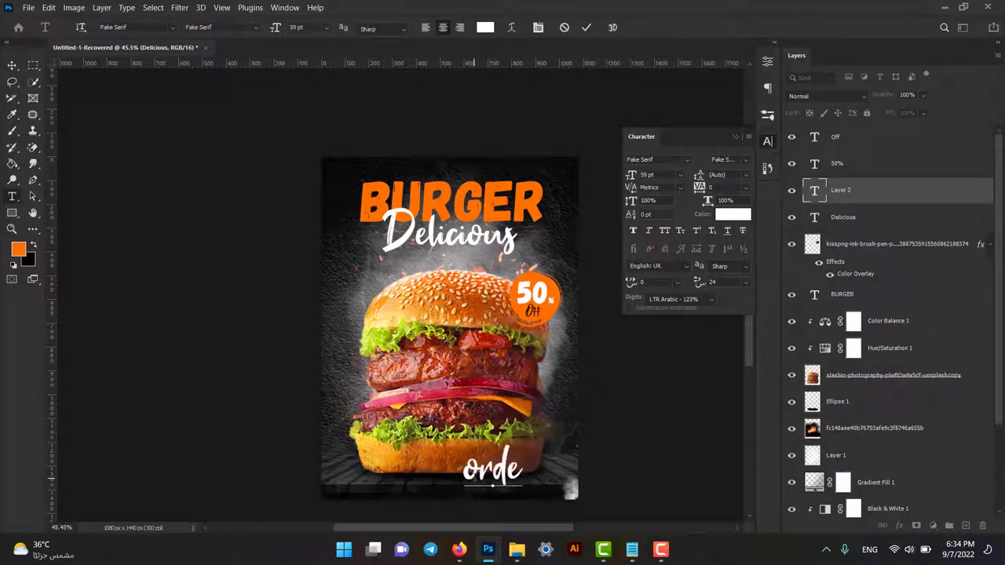
type("r now")
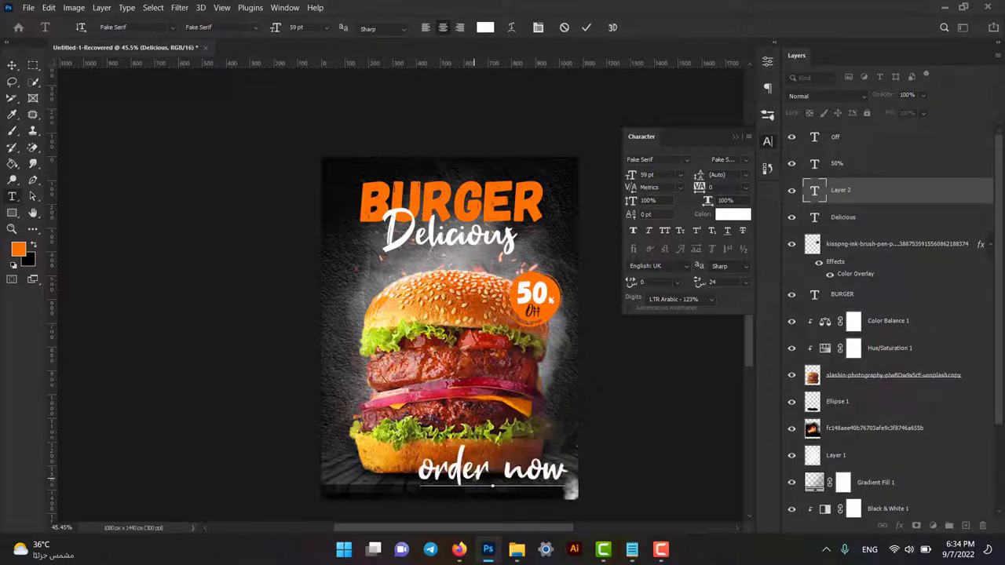
key("ctrl+a")
left_click(686, 157)
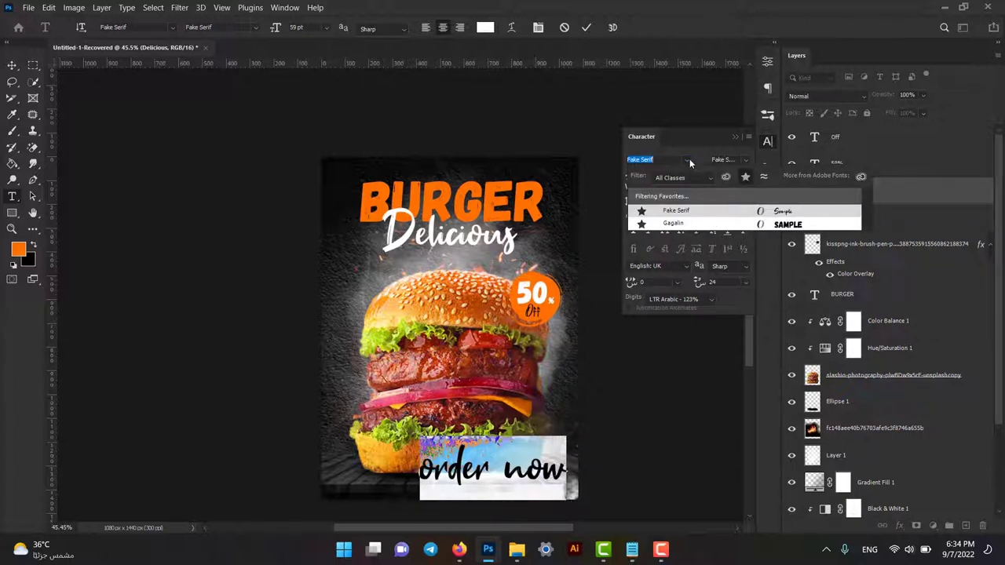
left_click(697, 221)
mouse_move(628, 174)
left_mouse_down()
mouse_move(609, 179)
mouse_move(620, 177)
left_mouse_up()
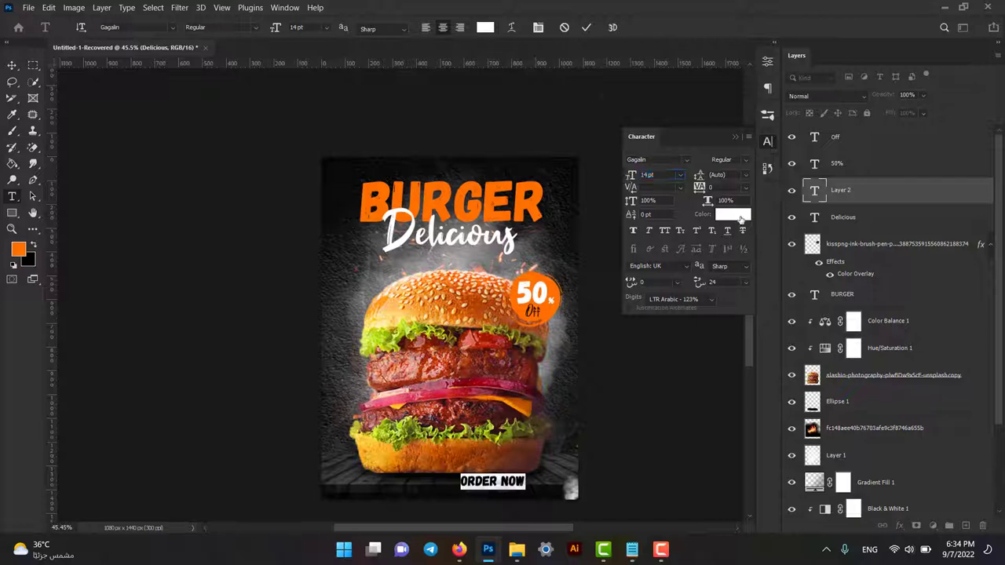
left_click(738, 214)
left_click(905, 105)
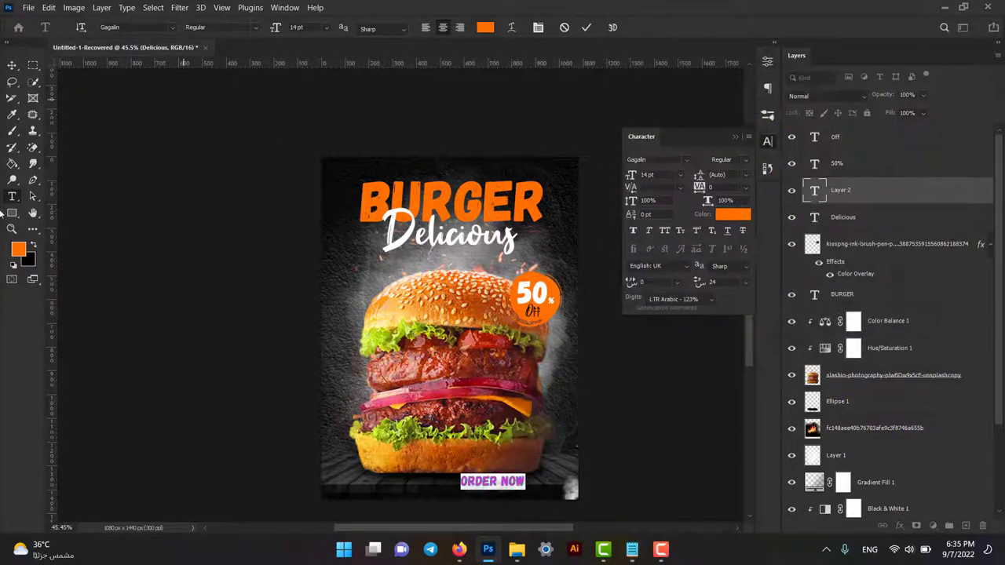
left_click(12, 65)
left_click_drag(505, 485, 540, 494)
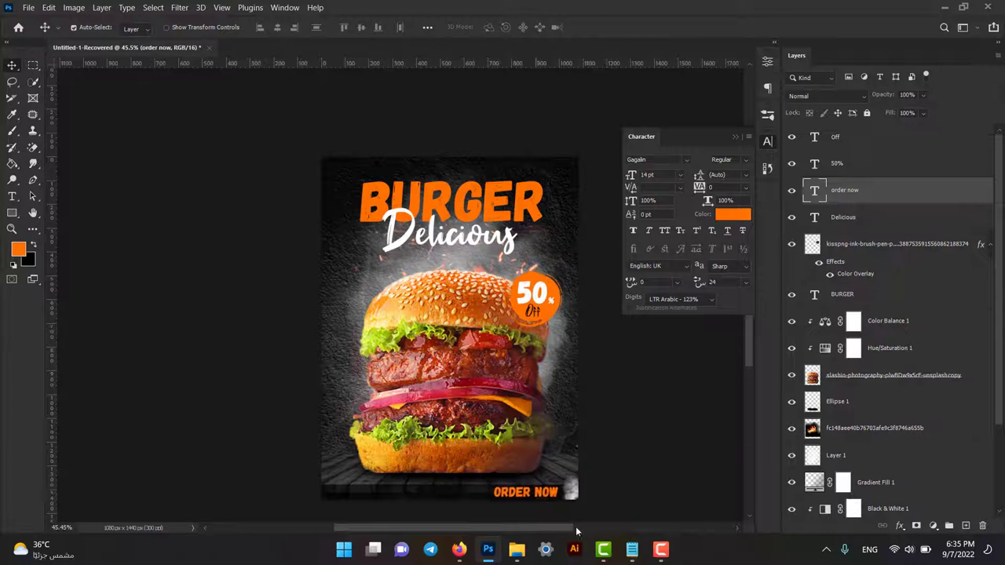
Select the Gradient Fill 1 layer and start another text line near the bottom
left_click(421, 497)
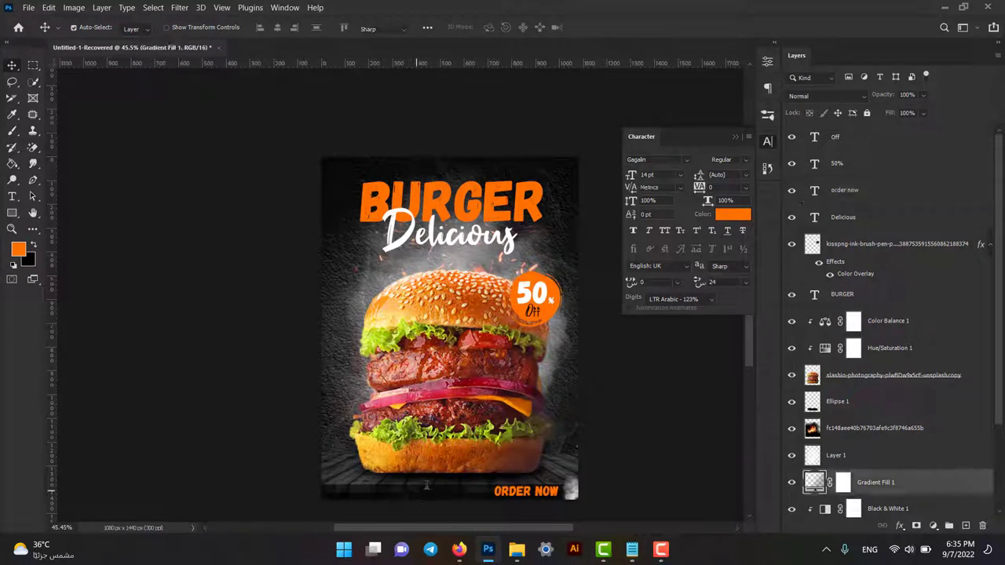
key("t")
left_click(443, 487)
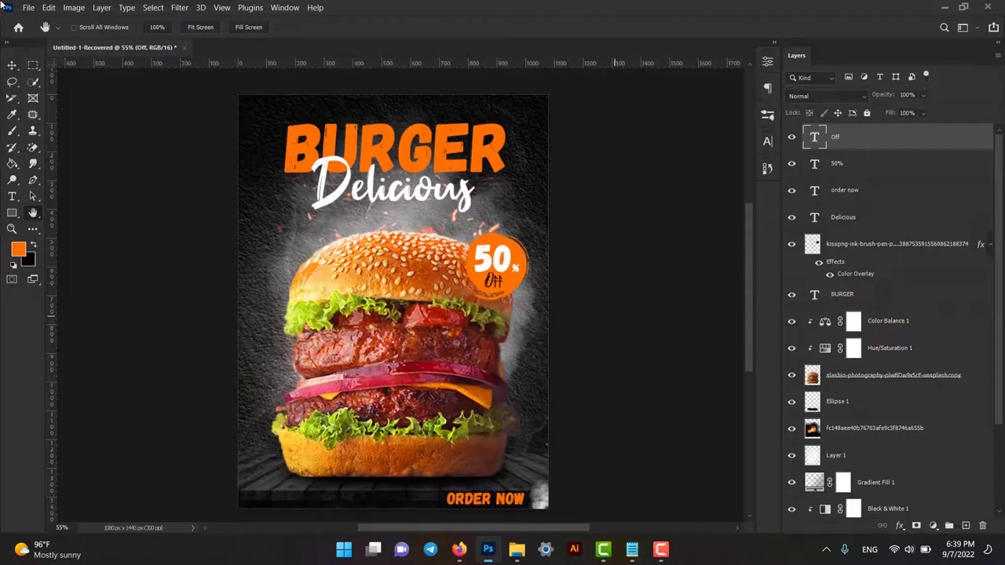
Add 'Home Delivery' text in white and move it to the poster's bottom left
left_click(13, 197)
left_click(334, 501)
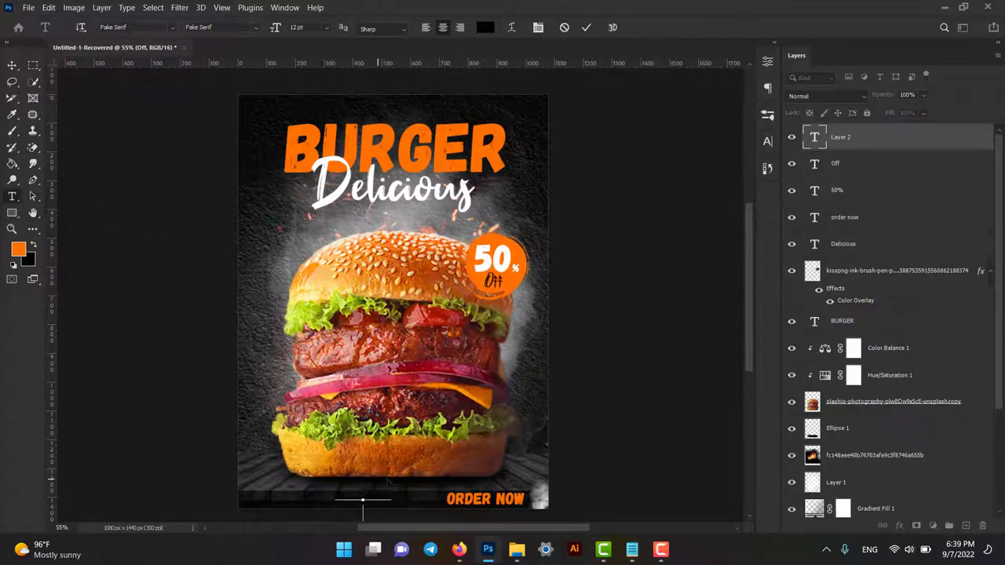
left_click(13, 67)
key("ctrl+plus")
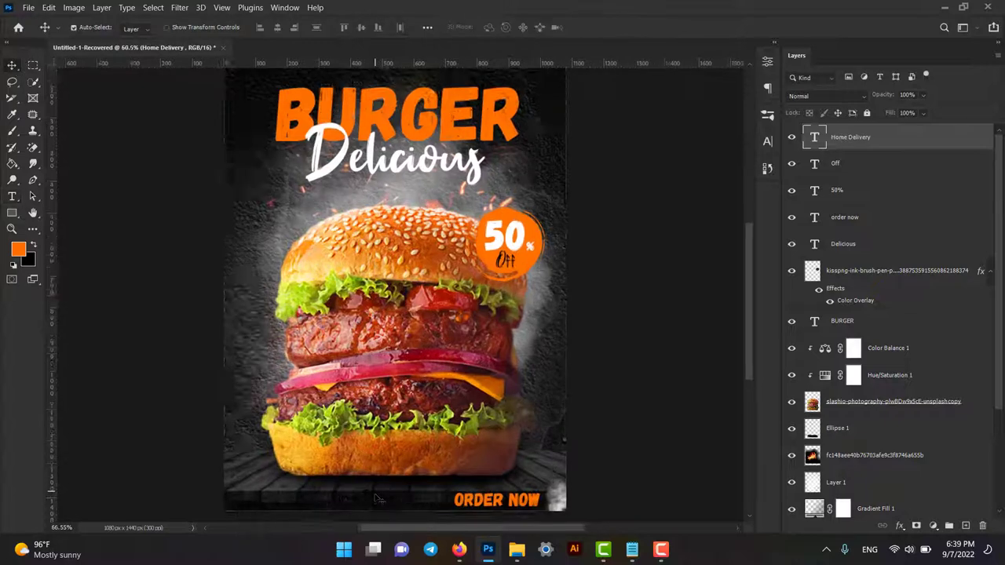
left_click(767, 141)
left_click(732, 214)
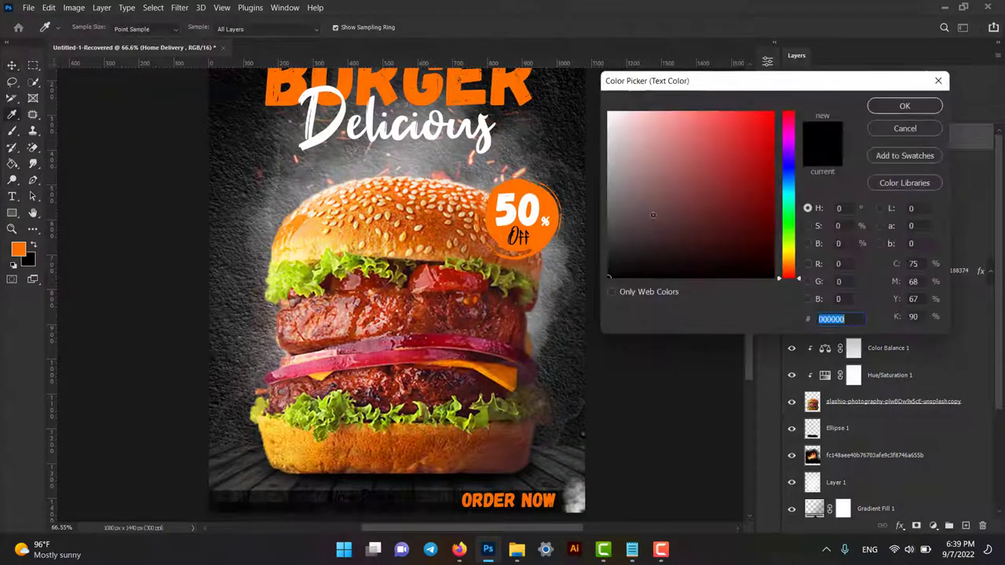
left_click(612, 109)
left_click(904, 105)
left_click_drag(377, 497, 265, 500)
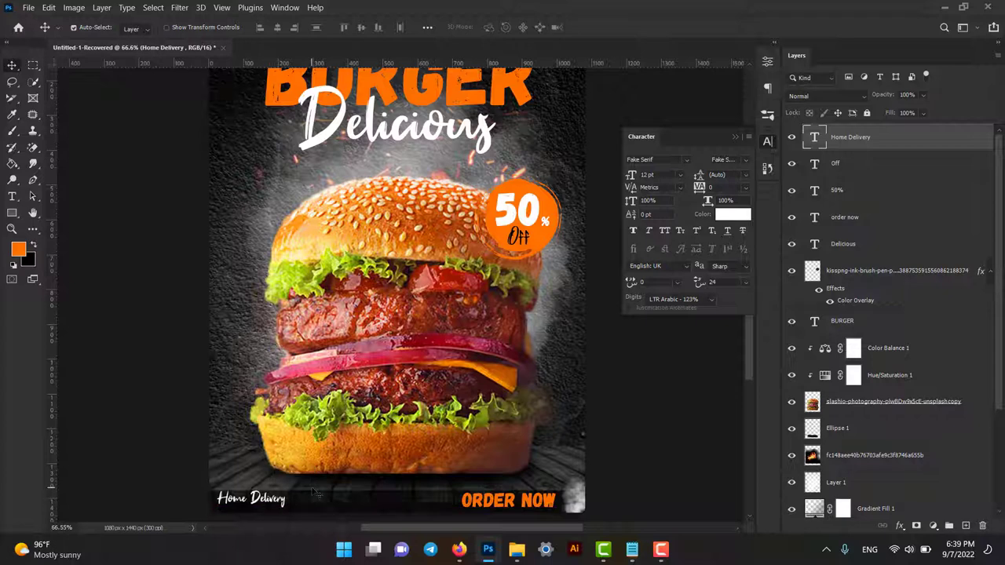
Fit the poster in view and stamp all visible layers into a new merged layer
key("ctrl+minus")
left_click(738, 138)
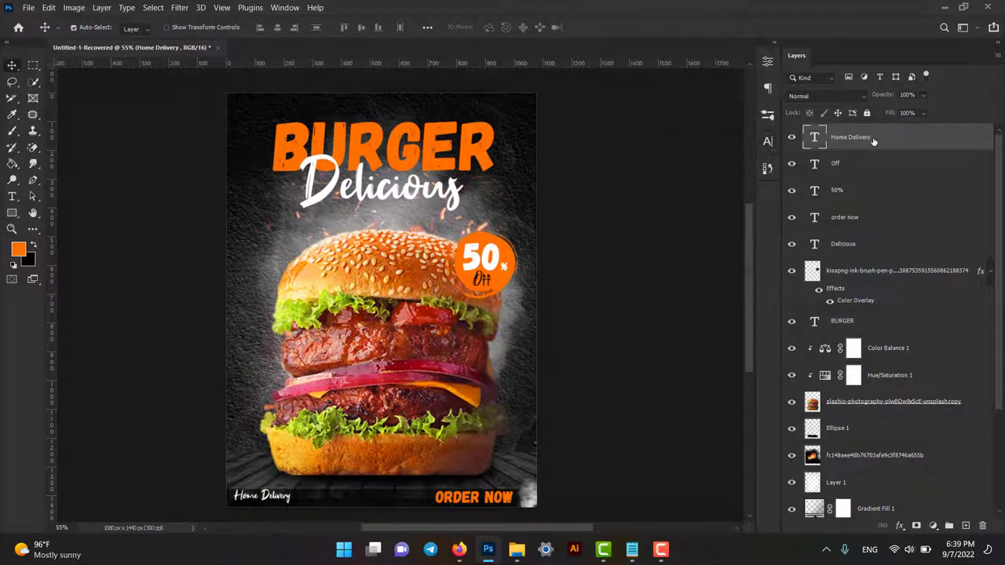
key("ctrl+shift+alt+e")
Grade the merged layer in Camera Raw with Temperature -25 and Blacks +41, then compare before/after
left_click(179, 8)
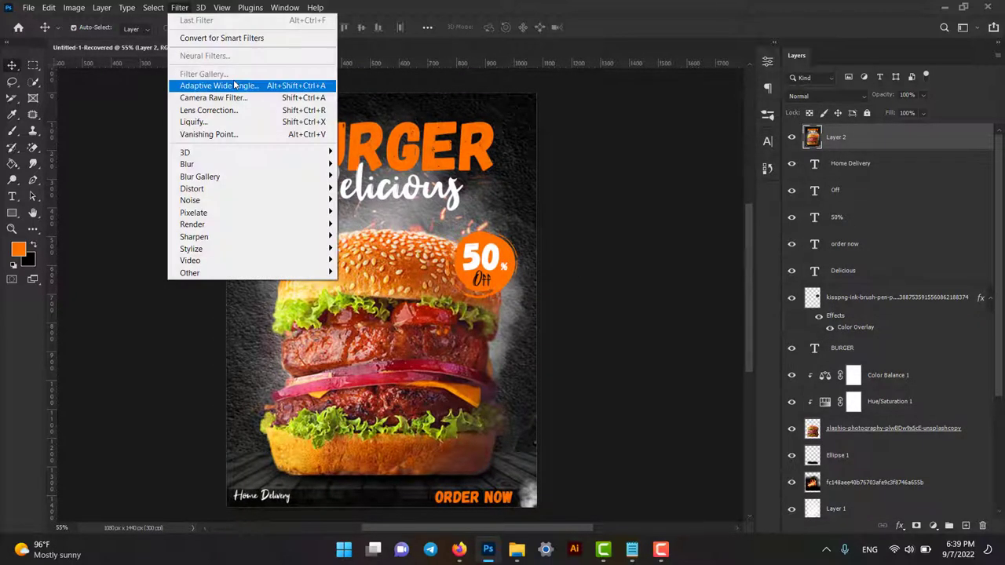
left_click(208, 95)
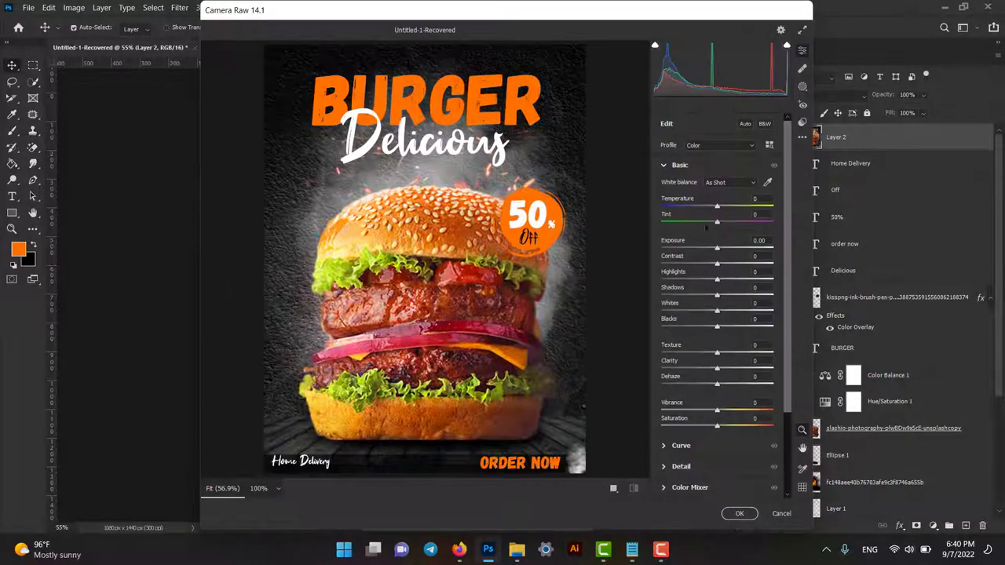
left_click_drag(716, 206, 702, 207)
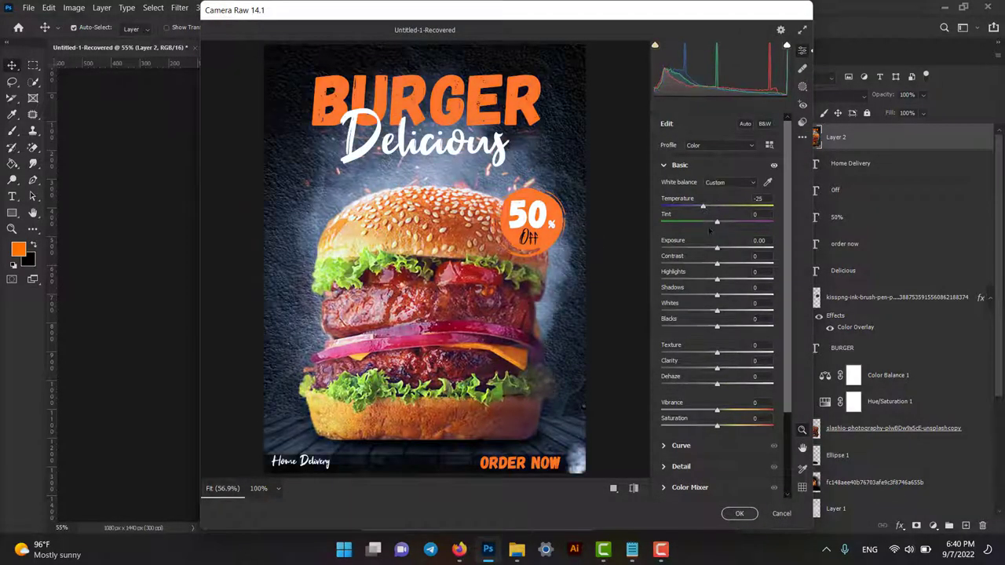
mouse_move(716, 248)
left_mouse_down()
mouse_move(723, 262)
mouse_move(770, 276)
mouse_move(736, 281)
mouse_move(735, 296)
left_mouse_up()
double_click(721, 248)
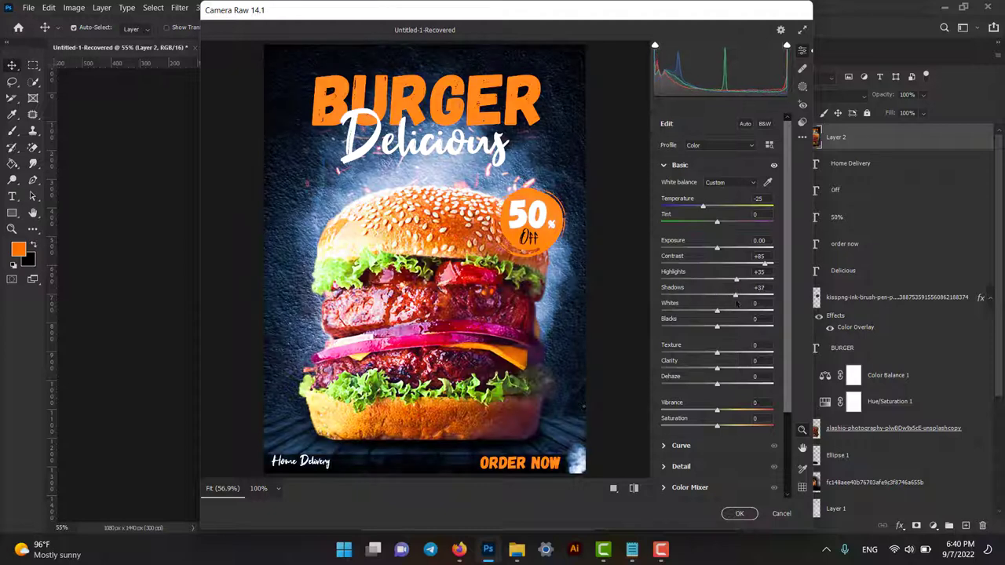
left_click_drag(717, 329, 741, 335)
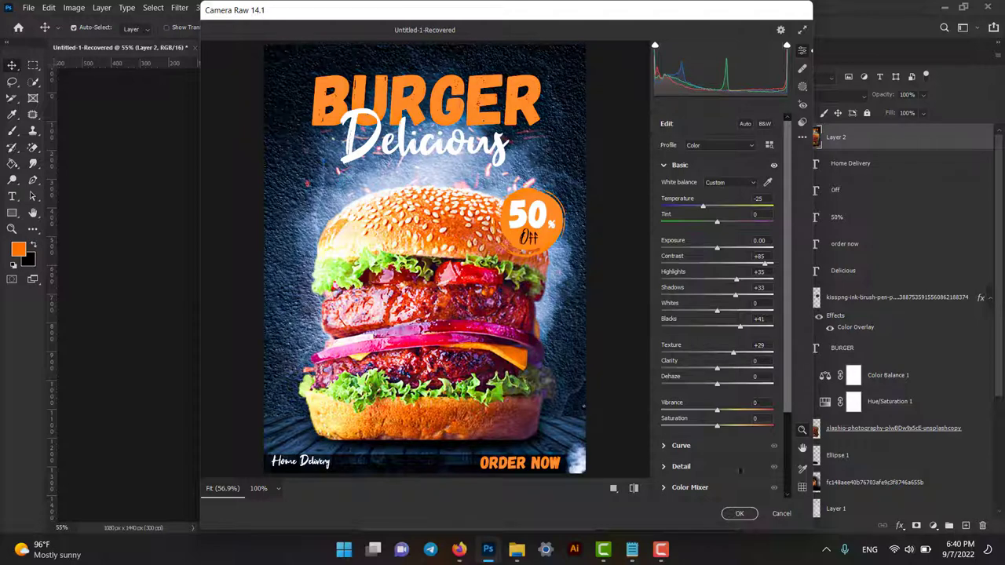
left_click(739, 513)
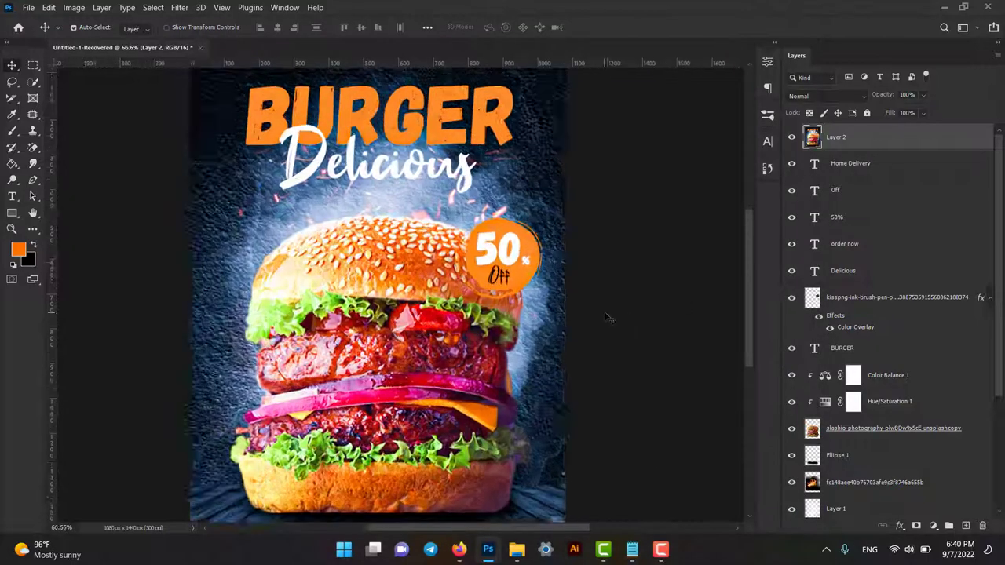
left_click(790, 139)
left_click(791, 139)
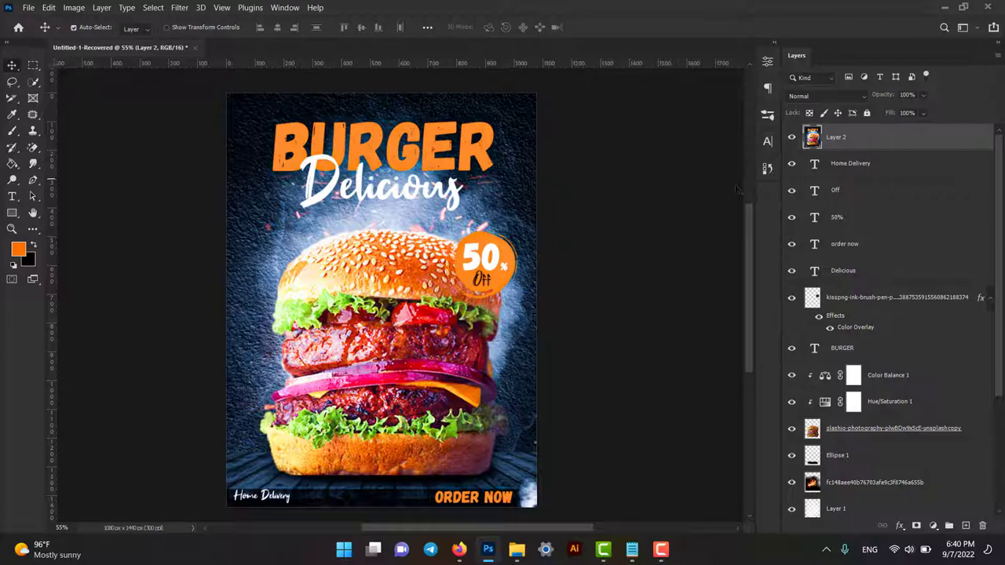